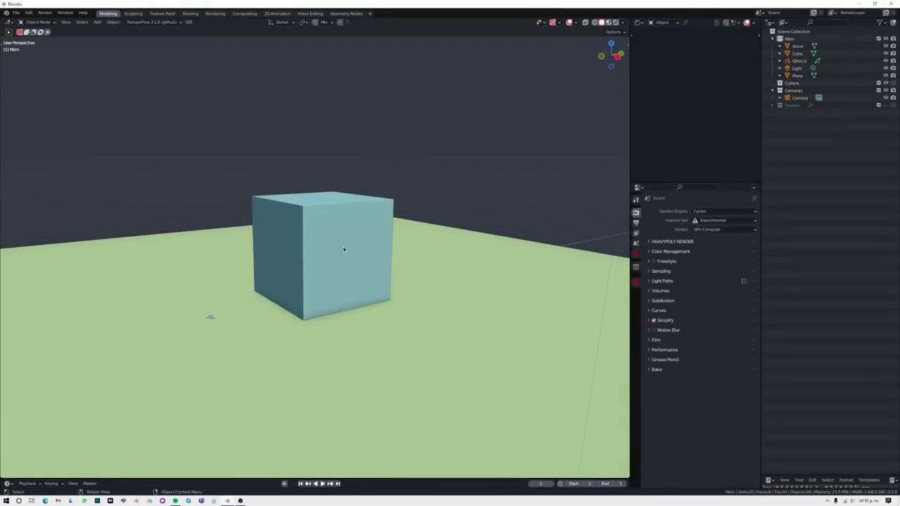
Step: Start importing the GeneralMale human figure through File > Import
{"action": "left_click", "coordinate": [123, 170]}
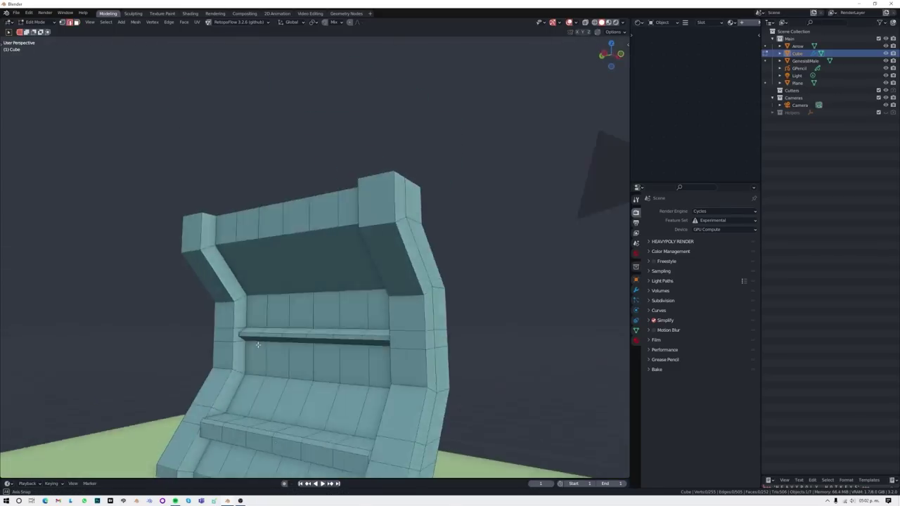
Step: Confirm the new edge loop on the wall and turn the view to face the wall
{"action": "left_click", "coordinate": [239, 310]}
{"action": "middle_click_drag", "start_coordinate": [240, 310], "coordinate": [386, 304]}
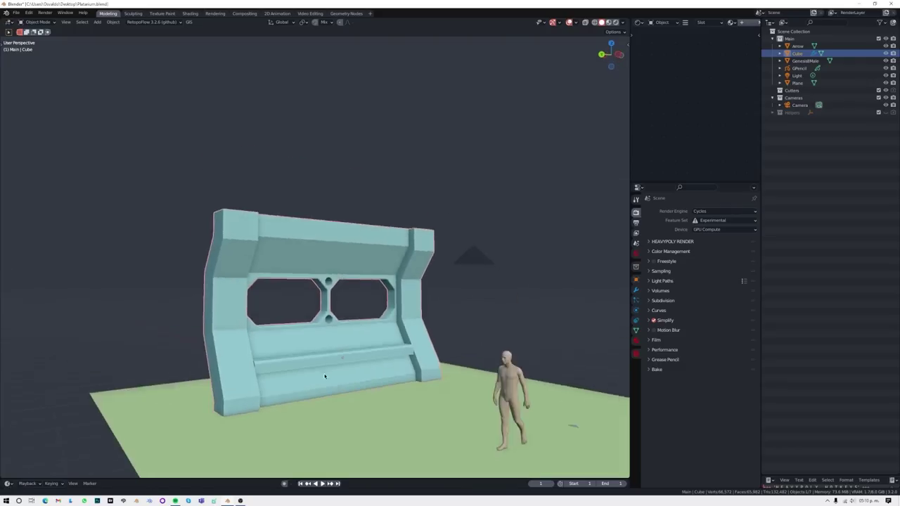
Step: Select the floor plane and frame it from above and then beside the walls
{"action": "mouse_move", "coordinate": [324, 377]}
{"action": "middle_mouse_down"}
{"action": "mouse_move", "coordinate": [368, 218]}
{"action": "mouse_move", "coordinate": [311, 261]}
{"action": "mouse_move", "coordinate": [316, 285]}
{"action": "middle_mouse_up"}
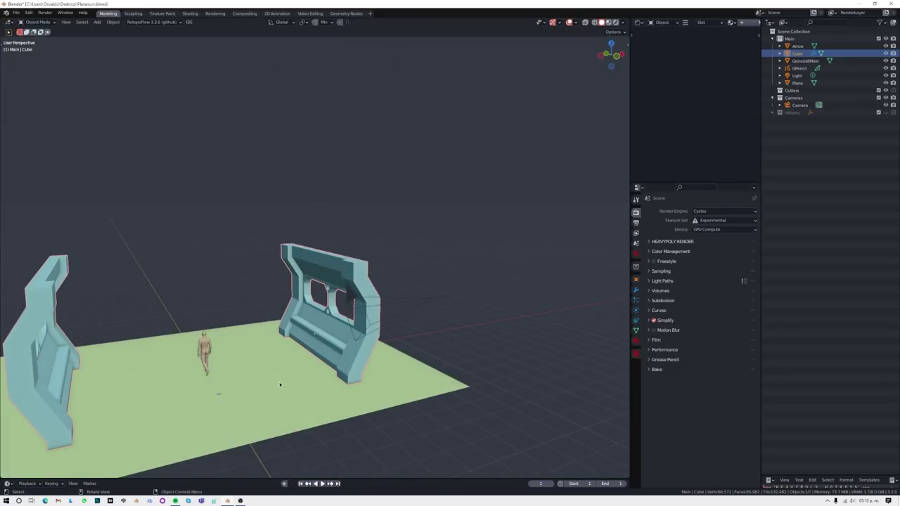
{"action": "left_click", "coordinate": [279, 384]}
{"action": "middle_click_drag", "start_coordinate": [279, 385], "coordinate": [250, 368]}
{"action": "key", "text": "KP_7"}
{"action": "scroll", "coordinate": [223, 209], "scroll_direction": "up", "scroll_amount": 5}
{"action": "scroll", "coordinate": [278, 244], "scroll_direction": "up", "scroll_amount": 4}
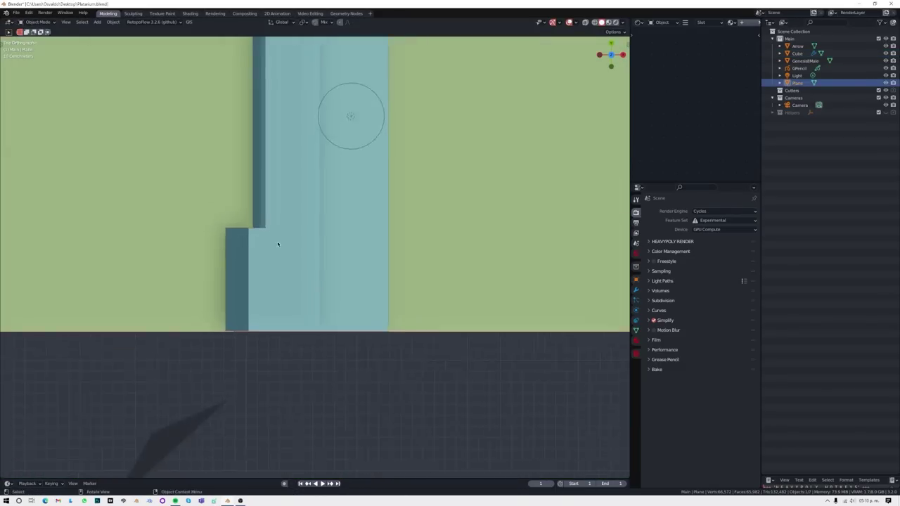
{"action": "scroll", "coordinate": [278, 244], "scroll_direction": "down", "scroll_amount": 5}
{"action": "middle_click_drag", "start_coordinate": [521, 389], "coordinate": [261, 351]}
{"action": "scroll", "coordinate": [249, 243], "scroll_direction": "up", "scroll_amount": 3}
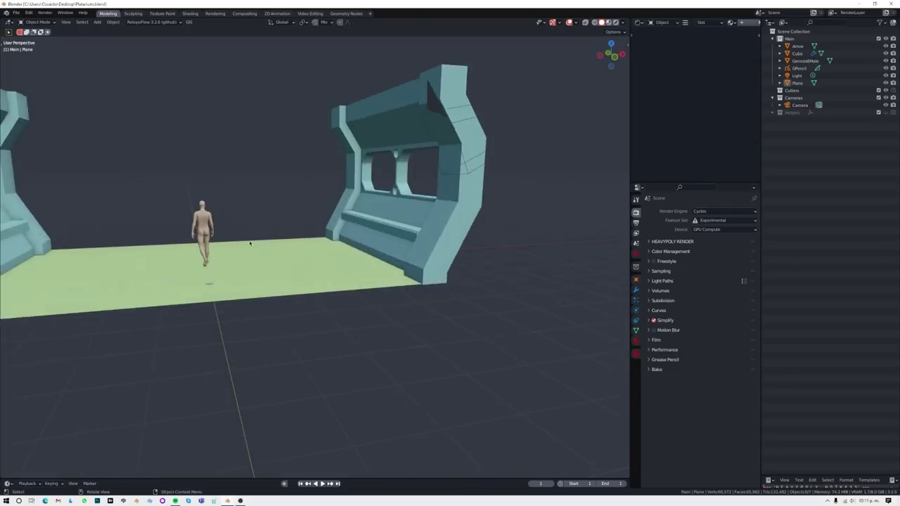
{"action": "middle_click_drag", "start_coordinate": [249, 244], "coordinate": [302, 225]}
Step: Duplicate the floor plane straight up above the walls as the roof and save Platarium.blend
{"action": "key", "text": "shift+d"}
{"action": "key", "text": "z"}
{"action": "left_click", "coordinate": [284, 204]}
{"action": "key", "text": "KP_1"}
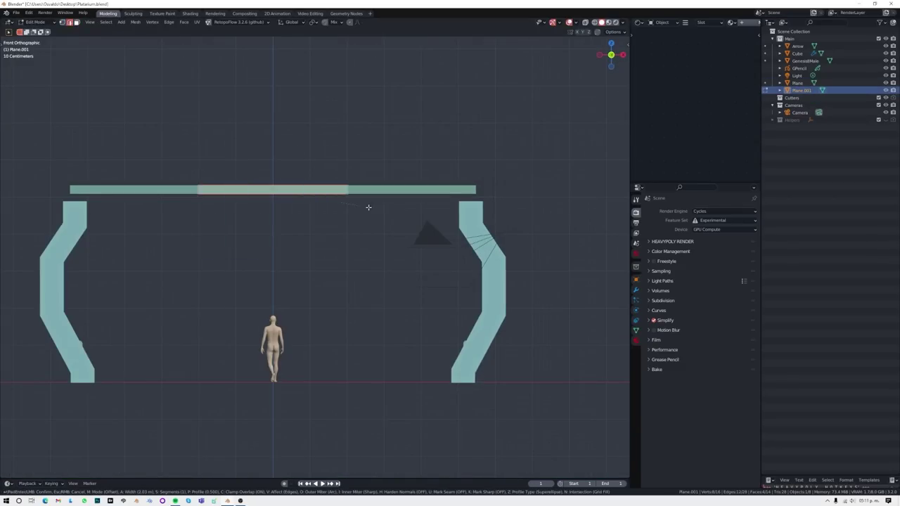
{"action": "key", "text": "Tab"}
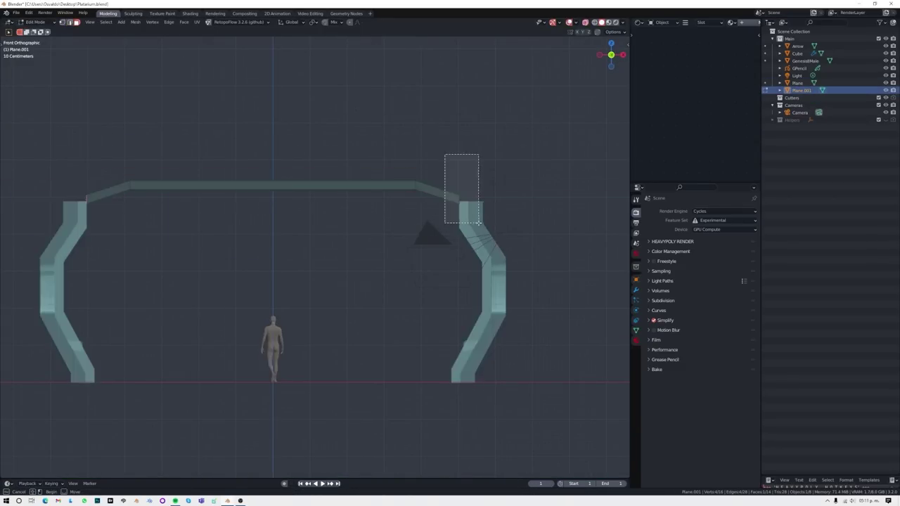
{"action": "key", "text": "ctrl+s"}
Step: Move the wall section outward along X and stretch the roof to span both walls
{"action": "mouse_move", "coordinate": [400, 244]}
{"action": "middle_mouse_down"}
{"action": "mouse_move", "coordinate": [365, 343]}
{"action": "mouse_move", "coordinate": [368, 323]}
{"action": "middle_mouse_up"}
{"action": "key", "text": "KP_0"}
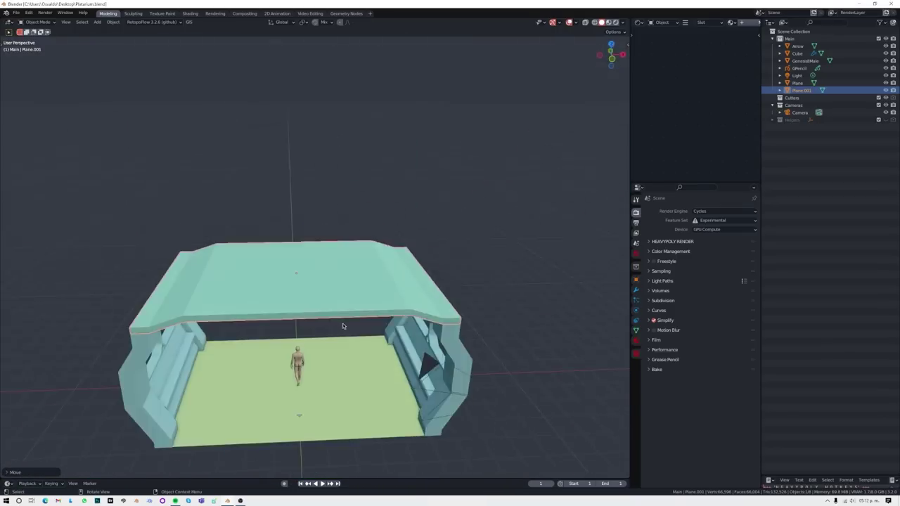
{"action": "scroll", "coordinate": [352, 310], "scroll_direction": "down", "scroll_amount": 2}
{"action": "scroll", "coordinate": [297, 253], "scroll_direction": "down", "scroll_amount": 2}
{"action": "left_click", "coordinate": [450, 295]}
{"action": "key", "text": "g"}
{"action": "key", "text": "x"}
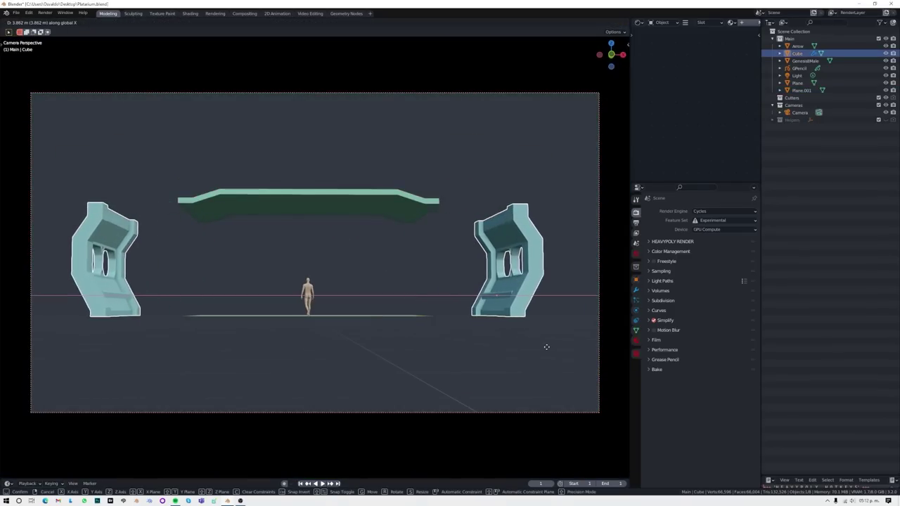
{"action": "key", "text": "KP_1"}
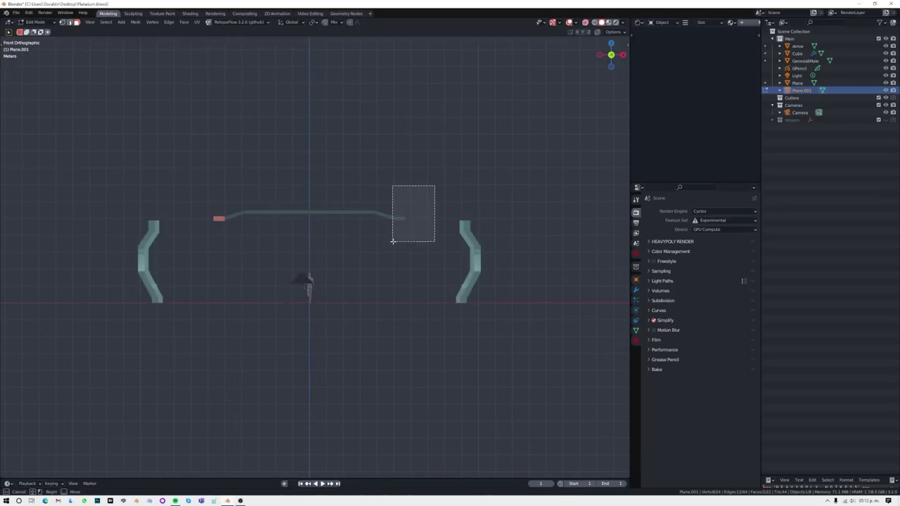
{"action": "key", "text": "Return"}
{"action": "middle_click_drag", "start_coordinate": [309, 211], "coordinate": [366, 168]}
{"action": "key", "text": "shift+a"}
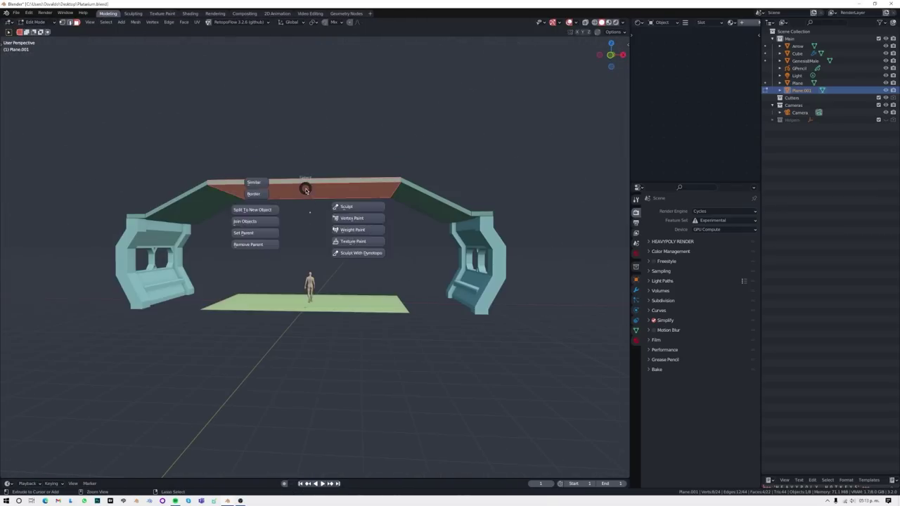
{"action": "left_click", "coordinate": [357, 219]}
Step: Add a scaled cube with bevelled corners and boolean-cut its octagonal shape out of the roof
{"action": "key", "text": "KP_7"}
{"action": "key", "text": "s"}
{"action": "left_click", "coordinate": [402, 300]}
{"action": "middle_click_drag", "start_coordinate": [387, 305], "coordinate": [421, 281]}
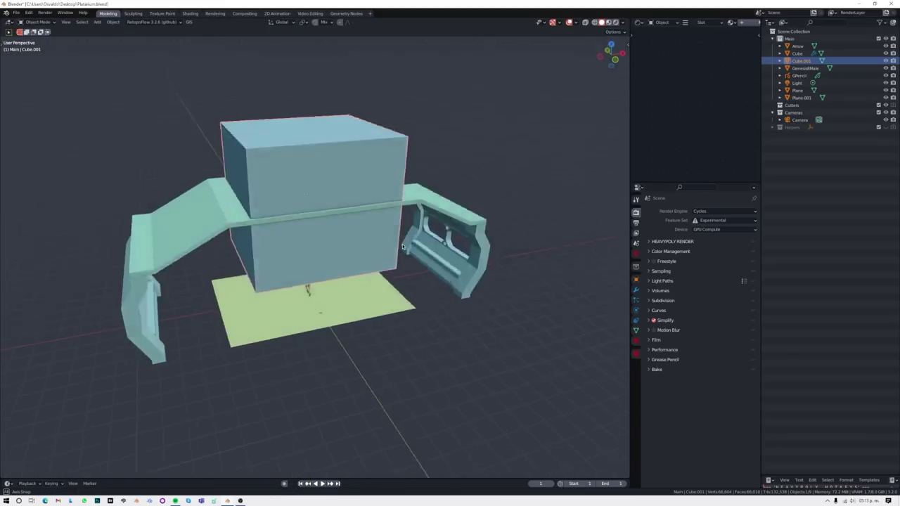
{"action": "key", "text": "KP_7"}
{"action": "key", "text": "Tab"}
{"action": "key", "text": "ctrl+b"}
{"action": "left_click", "coordinate": [367, 271]}
{"action": "key", "text": "Tab"}
{"action": "mouse_move", "coordinate": [368, 272]}
{"action": "middle_mouse_down"}
{"action": "mouse_move", "coordinate": [302, 307]}
{"action": "mouse_move", "coordinate": [322, 254]}
{"action": "mouse_move", "coordinate": [312, 268]}
{"action": "middle_mouse_up"}
{"action": "key", "text": "ctrl+KP_Subtract"}
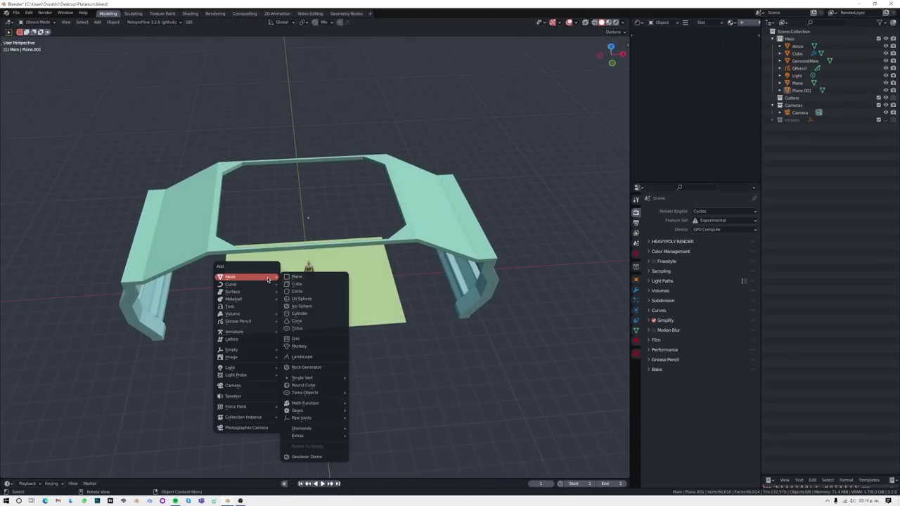
Step: Widen the floor plane along the X axis
{"action": "left_click", "coordinate": [311, 281]}
{"action": "key", "text": "s"}
{"action": "key", "text": "x"}
{"action": "left_click", "coordinate": [366, 309]}
Step: Adjust the camera's lens and framing, then look down the repeated corridor
{"action": "key", "text": "KP_0"}
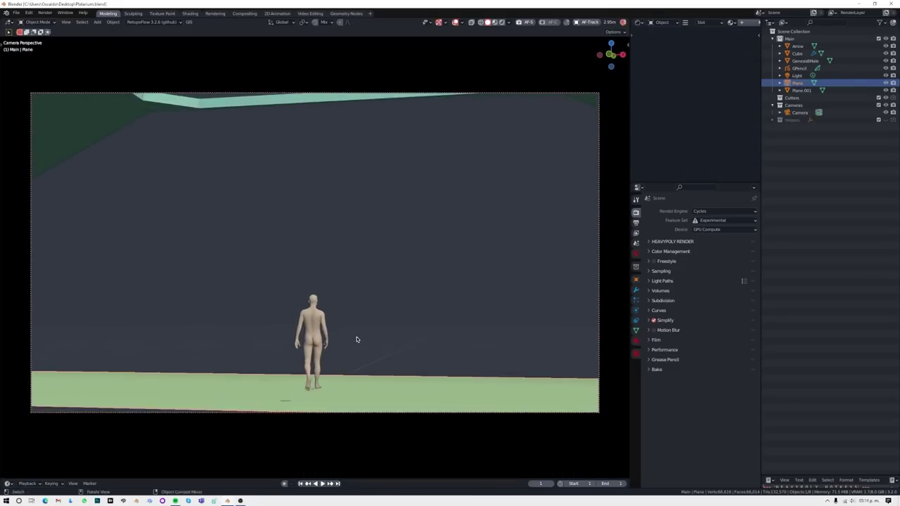
{"action": "left_click", "coordinate": [635, 310]}
{"action": "key", "text": "g"}
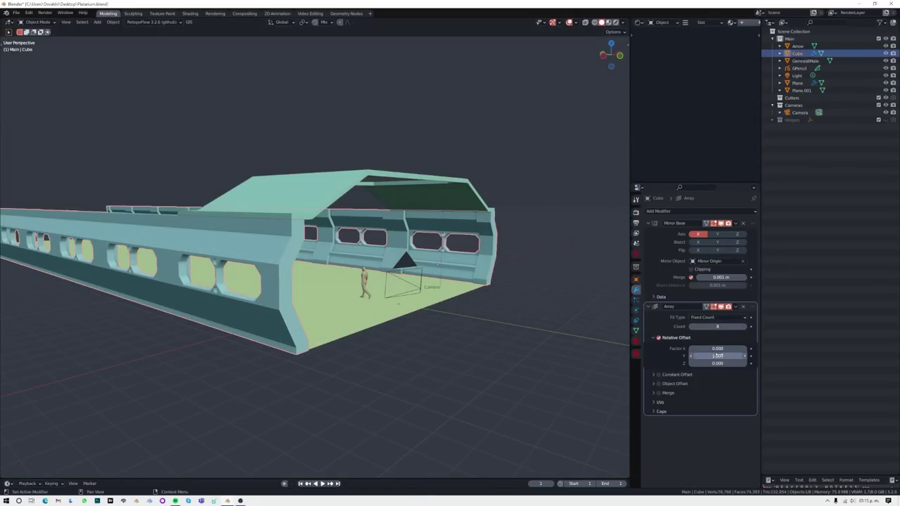
{"action": "middle_click_drag", "start_coordinate": [549, 270], "coordinate": [363, 344]}
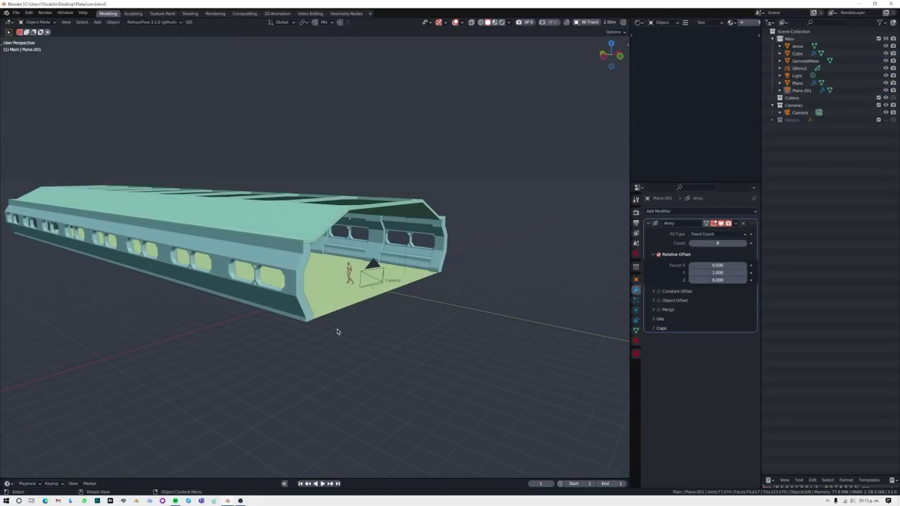
Step: Rotate the Bézier curve -90° and scale its points to stretch it along the corridor
{"action": "key", "text": "Return"}
{"action": "key", "text": "KP_3"}
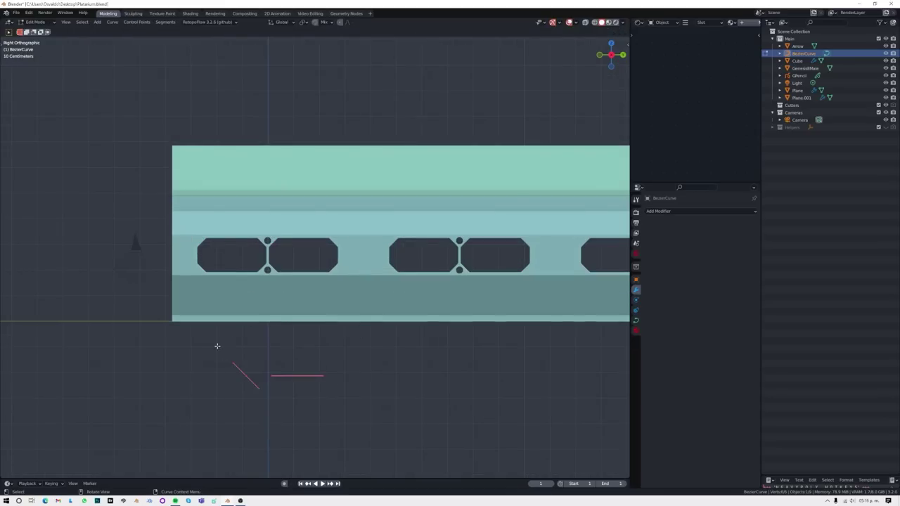
{"action": "key", "text": "Tab"}
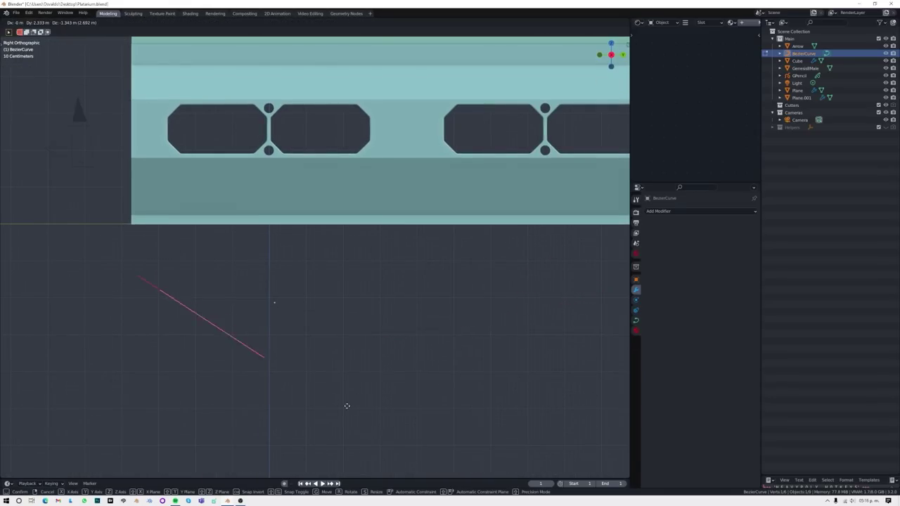
{"action": "scroll", "coordinate": [490, 292], "scroll_direction": "down", "scroll_amount": 4}
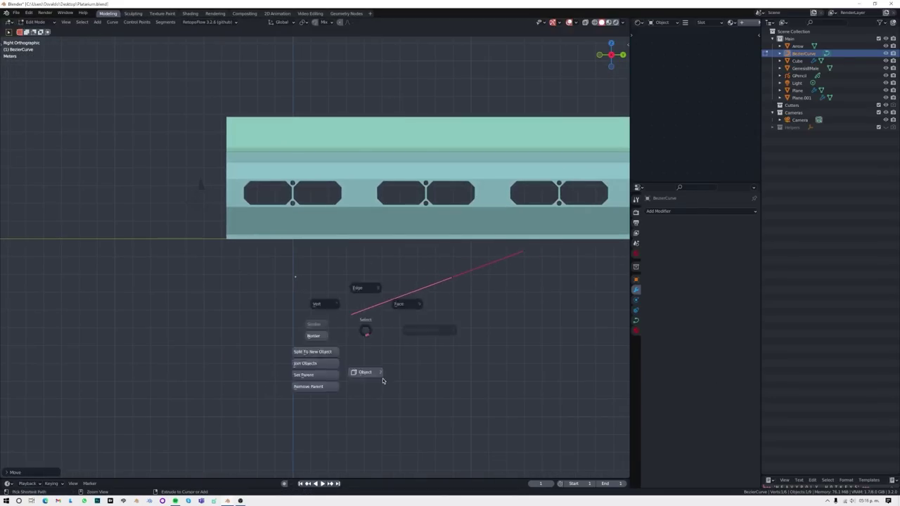
{"action": "scroll", "coordinate": [382, 381], "scroll_direction": "down", "scroll_amount": 3}
{"action": "key", "text": "s"}
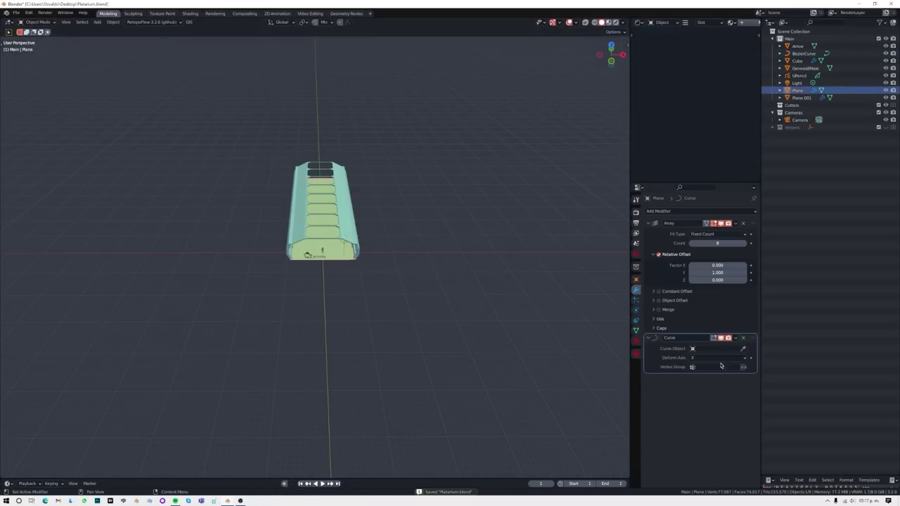
{"action": "middle_click_drag", "start_coordinate": [394, 197], "coordinate": [327, 194]}
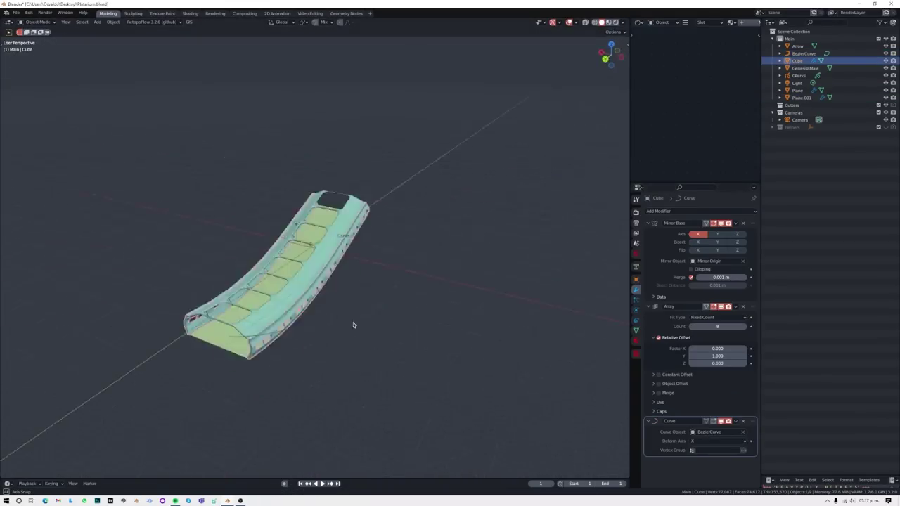
{"action": "middle_click_drag", "start_coordinate": [353, 325], "coordinate": [455, 309], "text": "alt"}
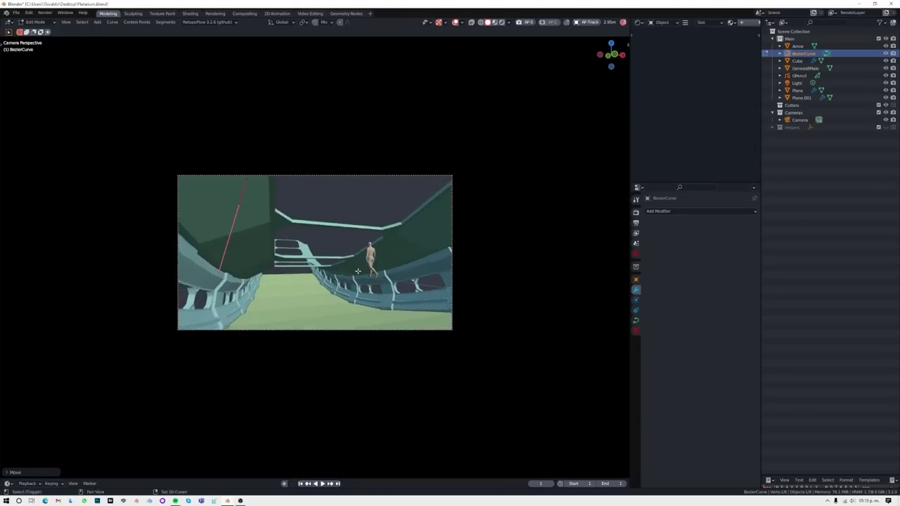
{"action": "middle_click_drag", "start_coordinate": [357, 270], "coordinate": [389, 220]}
Step: Raise the array copy counts to 30 and check the curved corridor through the camera
{"action": "key", "text": "grave"}
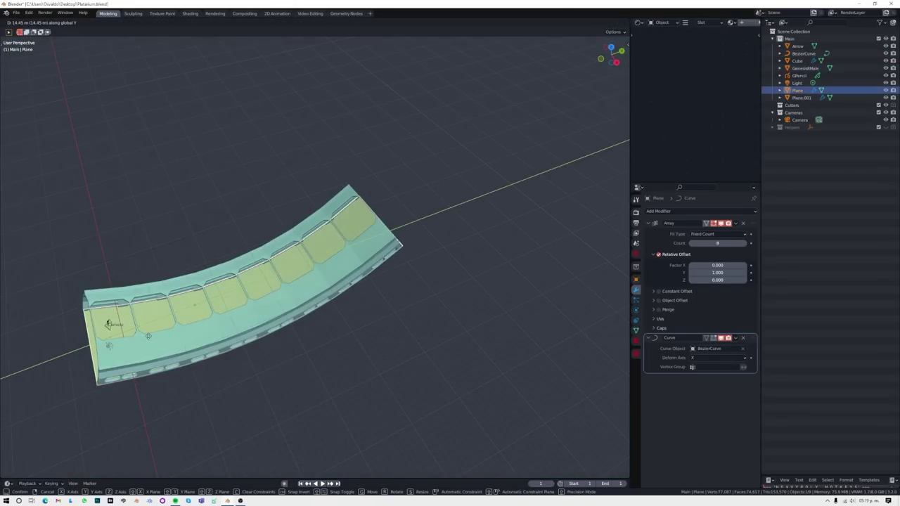
{"action": "key", "text": "KP_0"}
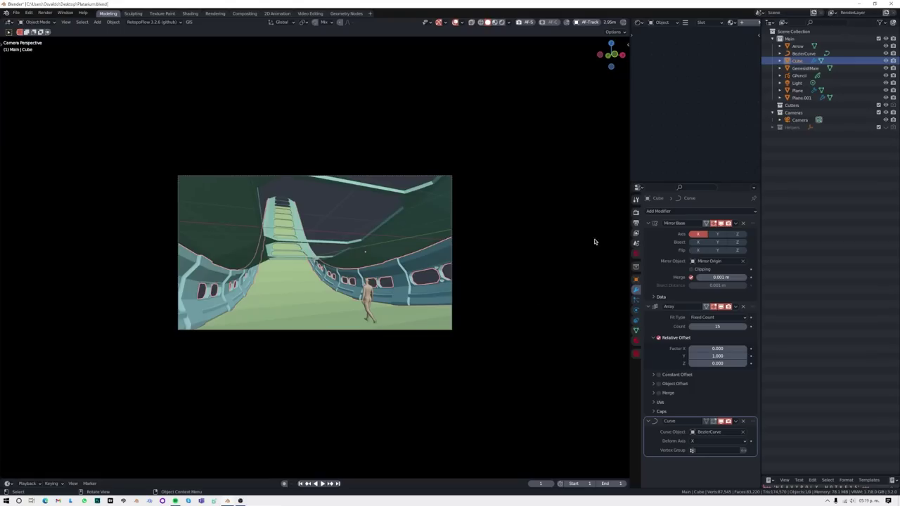
{"action": "left_click_drag", "start_coordinate": [717, 243], "coordinate": [736, 243]}
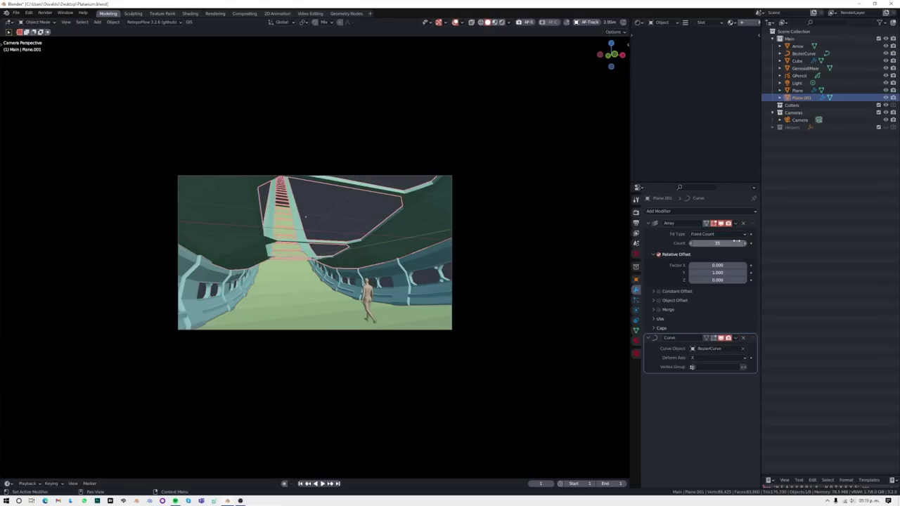
{"action": "left_click", "coordinate": [308, 301]}
{"action": "key", "text": "KP_0"}
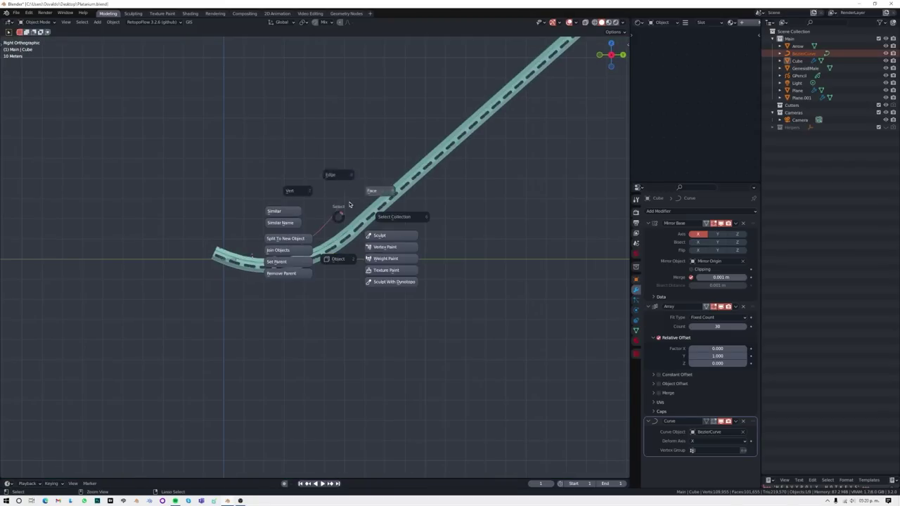
Step: Select the Bézier curve and move a handle so the corridor's far end climbs steeply
{"action": "left_click", "coordinate": [349, 205]}
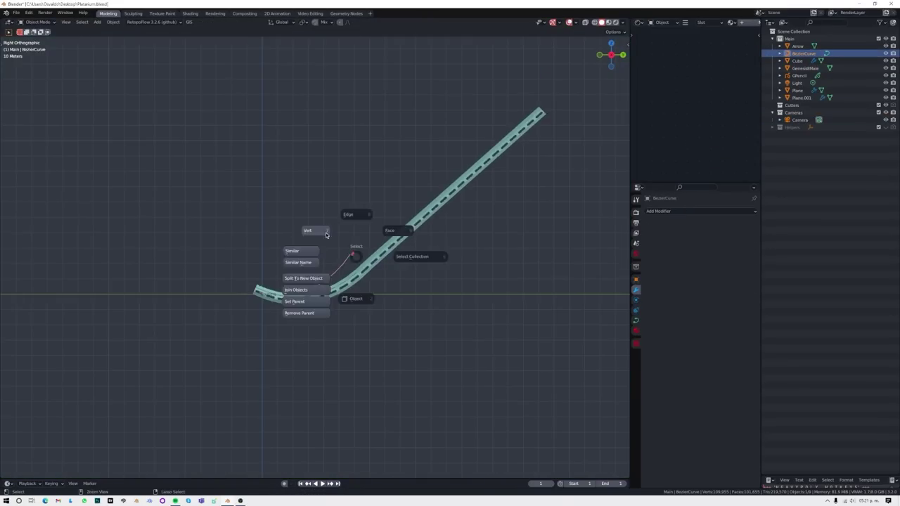
{"action": "key", "text": "g"}
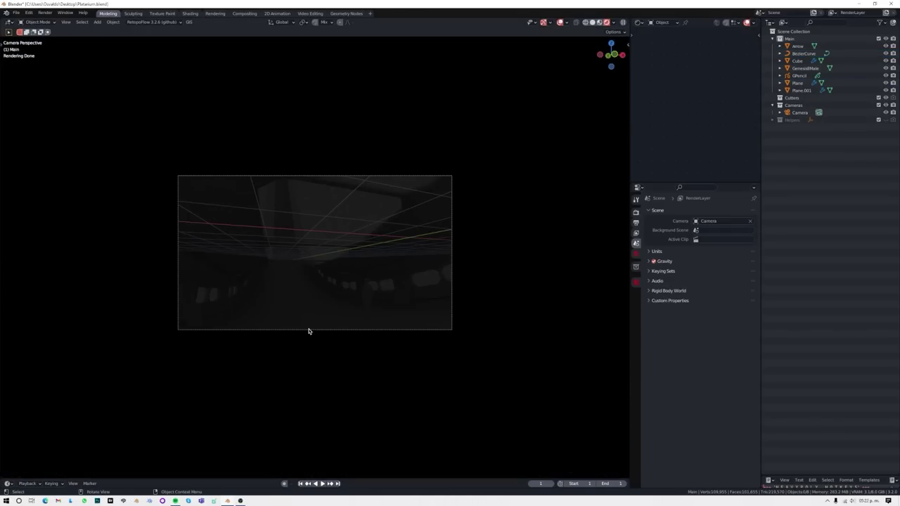
Step: Add a Sun lamp and angle it by rotating around the Y and X axes
{"action": "key", "text": "shift+a"}
{"action": "left_click", "coordinate": [382, 373]}
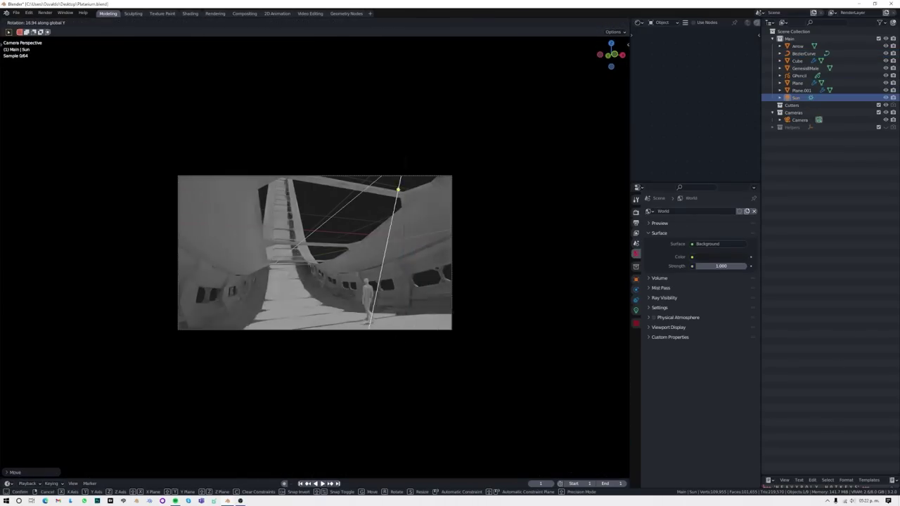
{"action": "key", "text": "r"}
{"action": "key", "text": "y"}
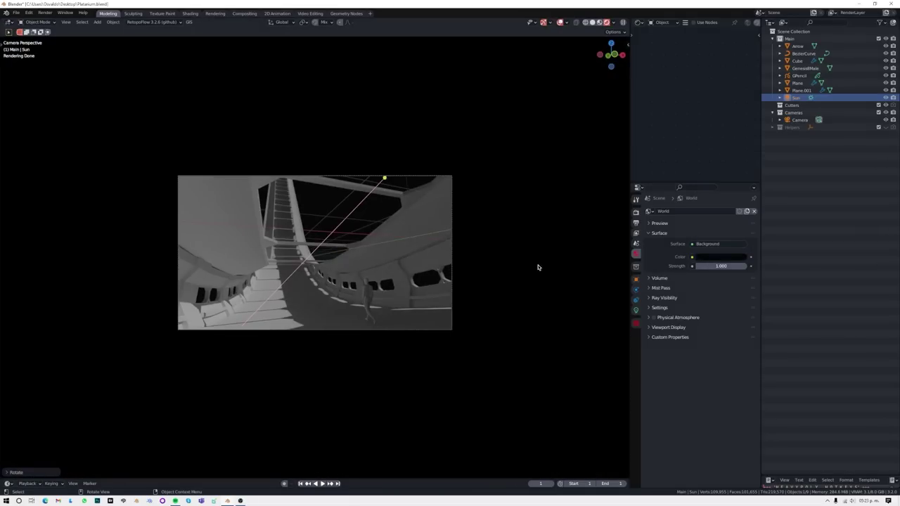
{"action": "key", "text": "r"}
{"action": "key", "text": "x"}
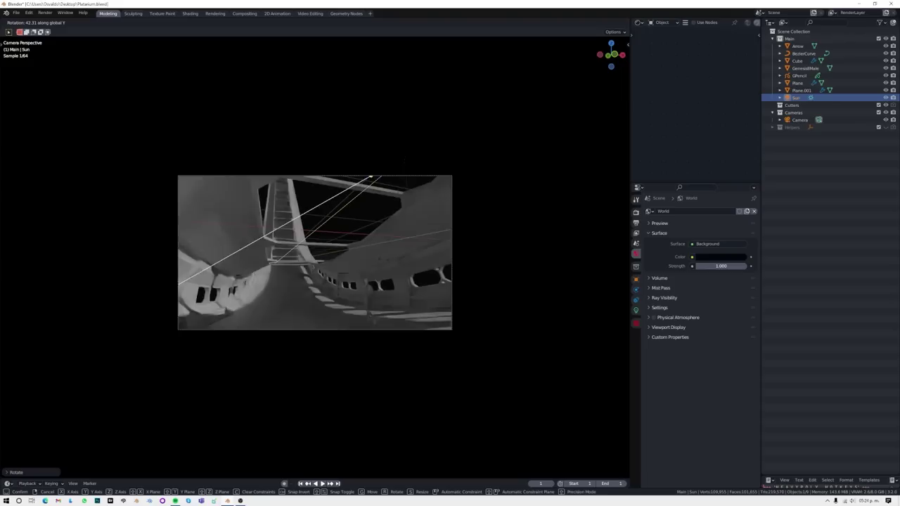
{"action": "left_click", "coordinate": [809, 98]}
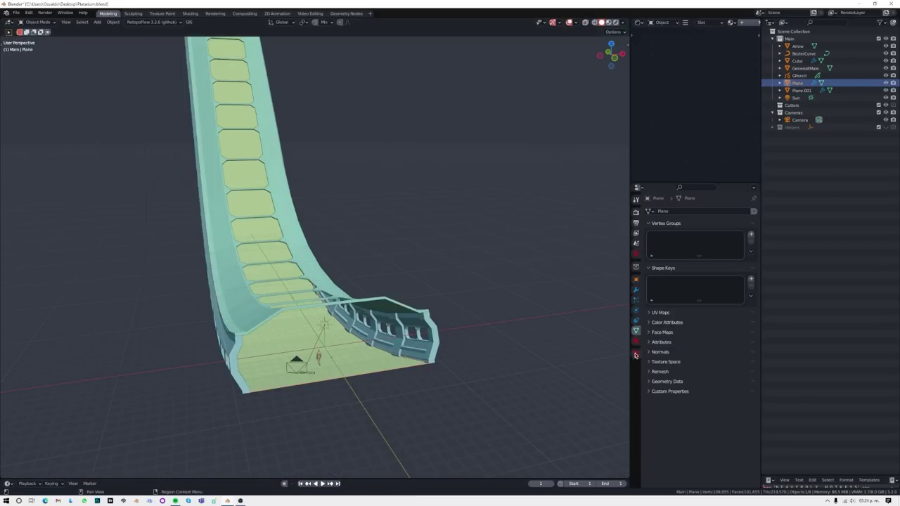
Step: Select and frame the corridor floor plane, then add a loop cut across it
{"action": "middle_click_drag", "start_coordinate": [398, 274], "coordinate": [492, 268]}
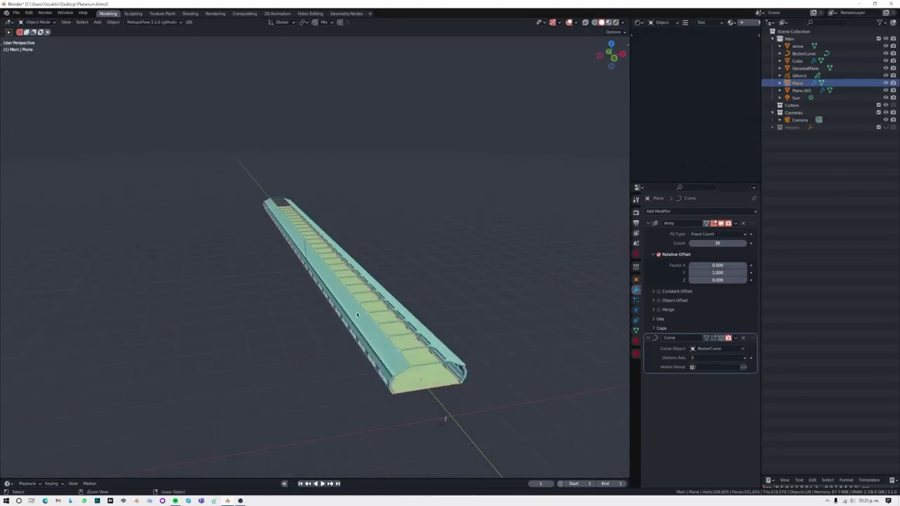
{"action": "left_click", "coordinate": [801, 90]}
{"action": "left_click", "coordinate": [387, 336]}
{"action": "key", "text": "KP_Decimal"}
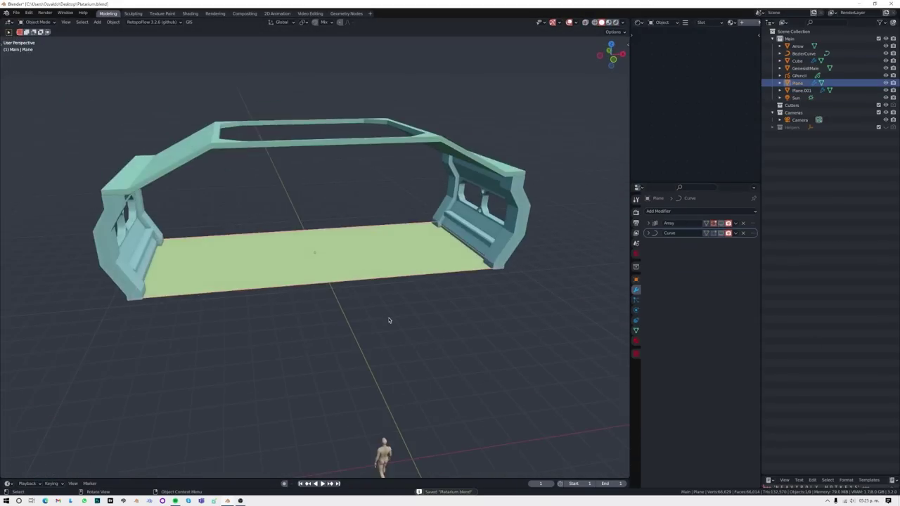
{"action": "key", "text": "Tab"}
{"action": "left_click", "coordinate": [345, 266]}
Step: Bevel the floor's edges and chamfer its corner vertices
{"action": "key", "text": "ctrl+b"}
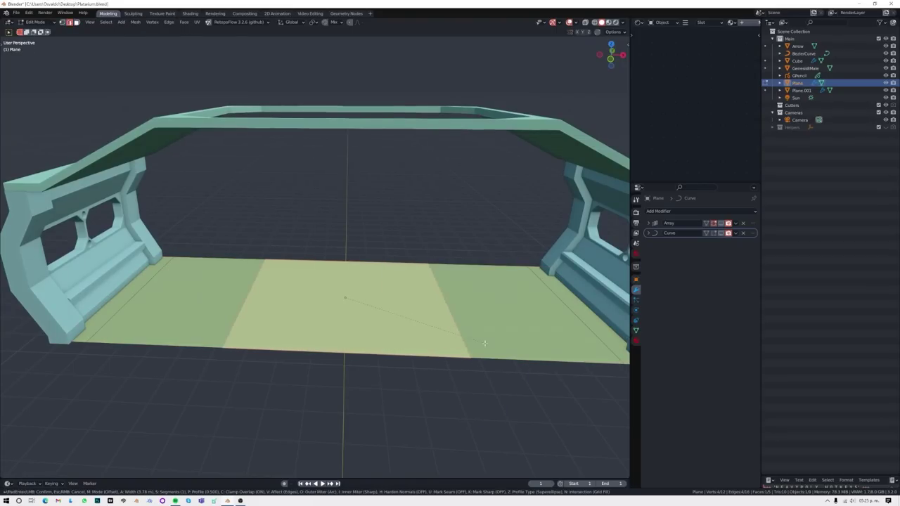
{"action": "key", "text": "a"}
{"action": "key", "text": "ctrl+b"}
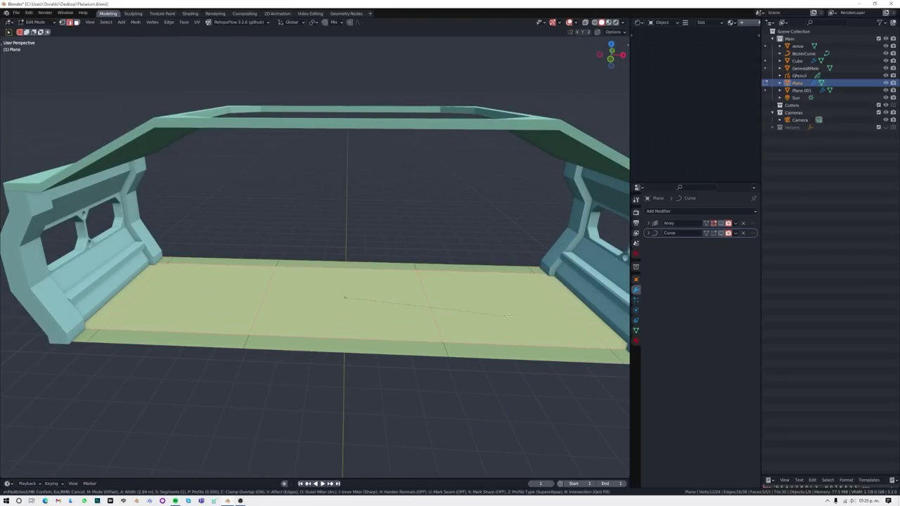
{"action": "left_click", "coordinate": [241, 237]}
{"action": "key", "text": "ctrl+shift+b"}
{"action": "mouse_move", "coordinate": [419, 272]}
{"action": "middle_mouse_down"}
{"action": "mouse_move", "coordinate": [596, 375]}
{"action": "mouse_move", "coordinate": [362, 326]}
{"action": "middle_mouse_up"}
{"action": "left_click", "coordinate": [596, 376]}
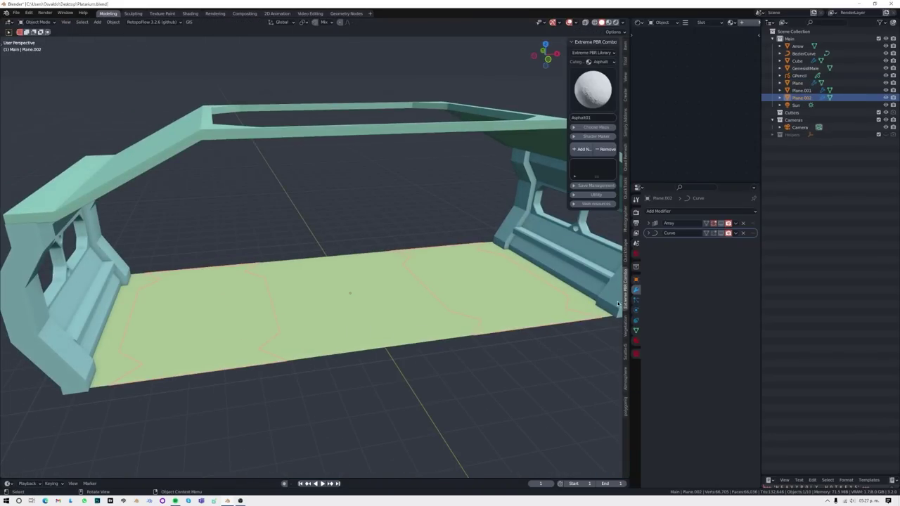
Step: Scatter botaniq grass over the floor strips and move the grass scatter to the top
{"action": "scroll", "coordinate": [618, 304], "scroll_direction": "down", "scroll_amount": 4}
{"action": "left_click", "coordinate": [592, 272]}
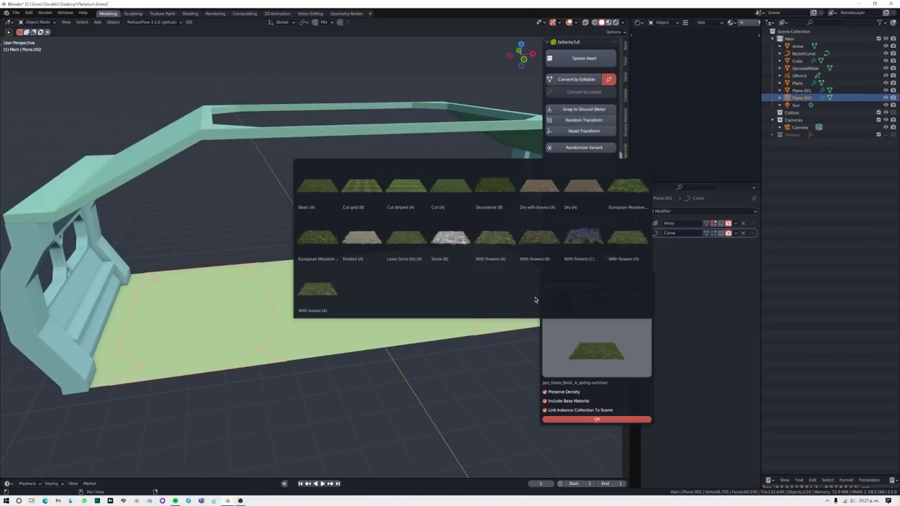
{"action": "left_click", "coordinate": [568, 407]}
{"action": "left_click", "coordinate": [404, 380]}
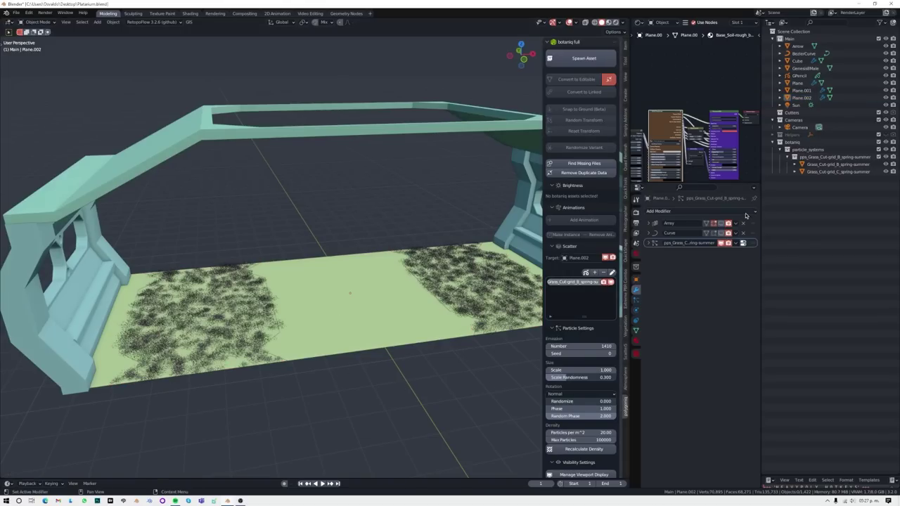
{"action": "left_click", "coordinate": [735, 242]}
{"action": "left_click", "coordinate": [703, 263]}
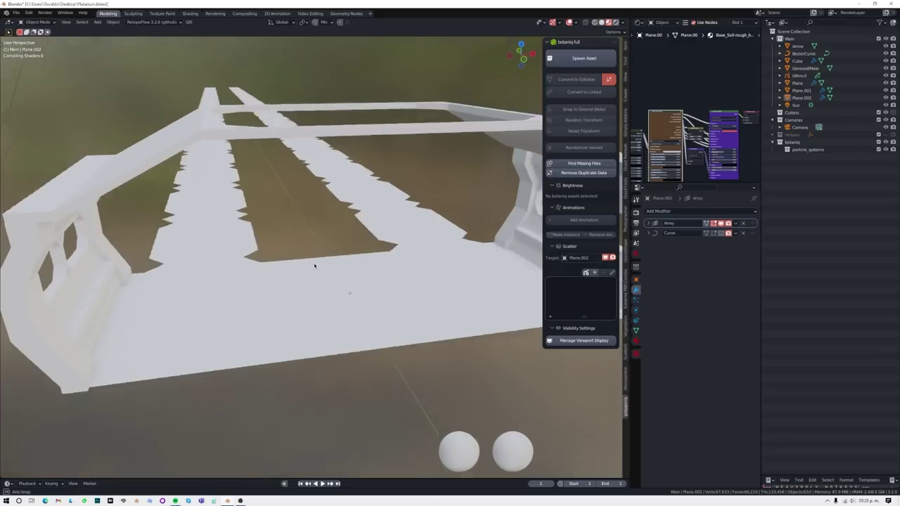
Step: Apply the Extreme PBR Terrain Grass_01 material and load its grass texture set
{"action": "left_click", "coordinate": [707, 143]}
{"action": "left_click", "coordinate": [337, 132]}
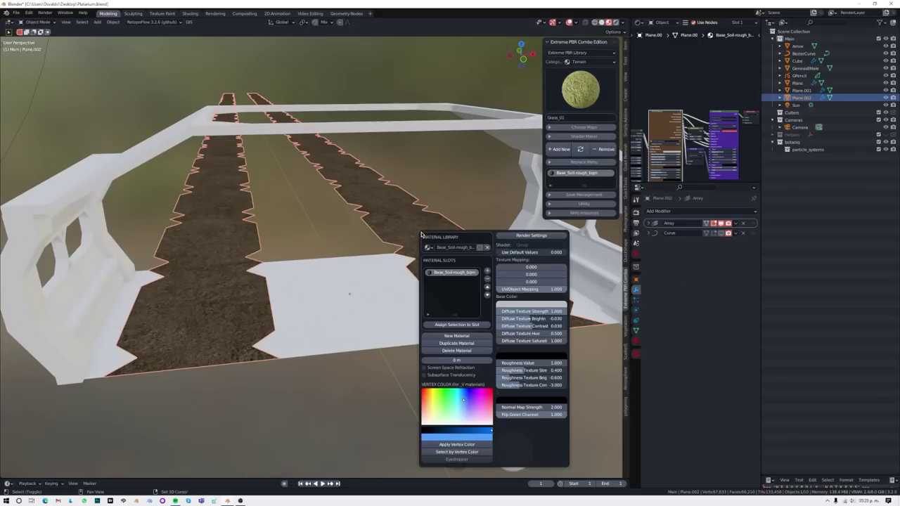
{"action": "key", "text": "ctrl+shift+t"}
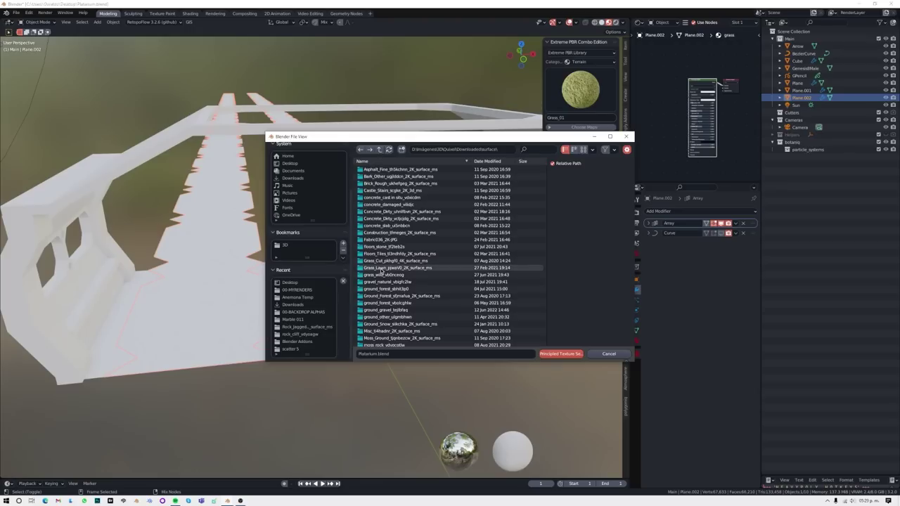
{"action": "left_click", "coordinate": [552, 354]}
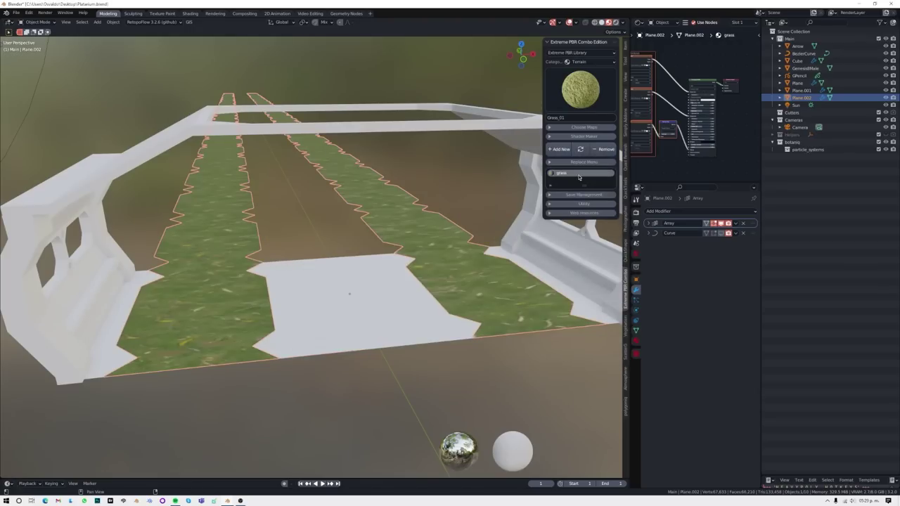
{"action": "middle_click_drag", "start_coordinate": [357, 302], "coordinate": [325, 269]}
Step: Push the central floor pad's faces outward with Alt+S and inset them into a rim
{"action": "left_click", "coordinate": [319, 322], "text": "shift"}
{"action": "middle_click_drag", "start_coordinate": [319, 322], "coordinate": [413, 386]}
{"action": "key", "text": "alt+s"}
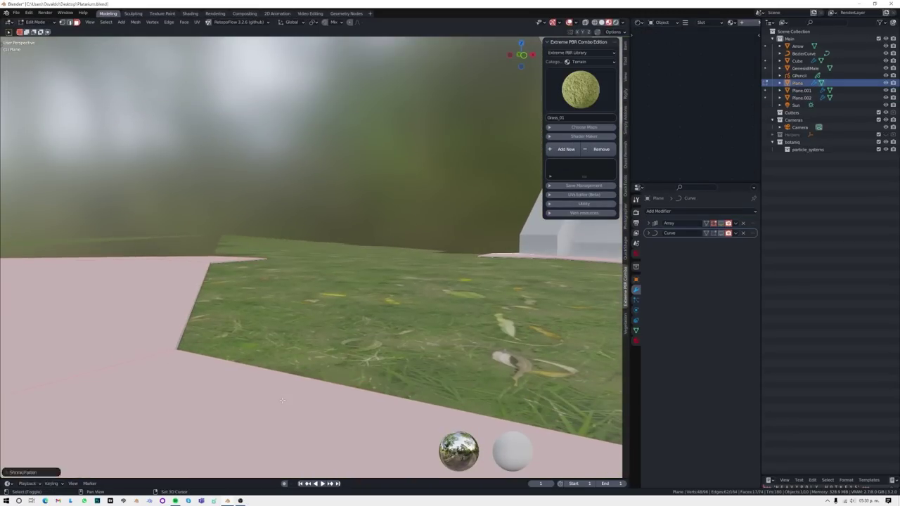
{"action": "middle_click_drag", "start_coordinate": [282, 400], "coordinate": [450, 390]}
{"action": "key", "text": "i"}
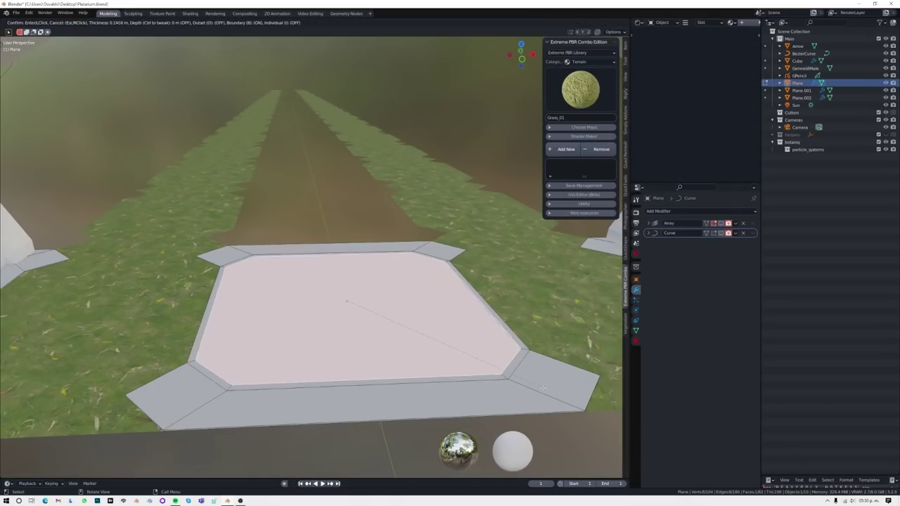
{"action": "left_click", "coordinate": [543, 387]}
Step: Select the pad's corner faces, then bevel and inset them
{"action": "left_click", "coordinate": [464, 418]}
{"action": "left_click", "coordinate": [440, 251]}
{"action": "left_click", "coordinate": [176, 397], "text": "shift"}
{"action": "left_click", "coordinate": [559, 380], "text": "shift"}
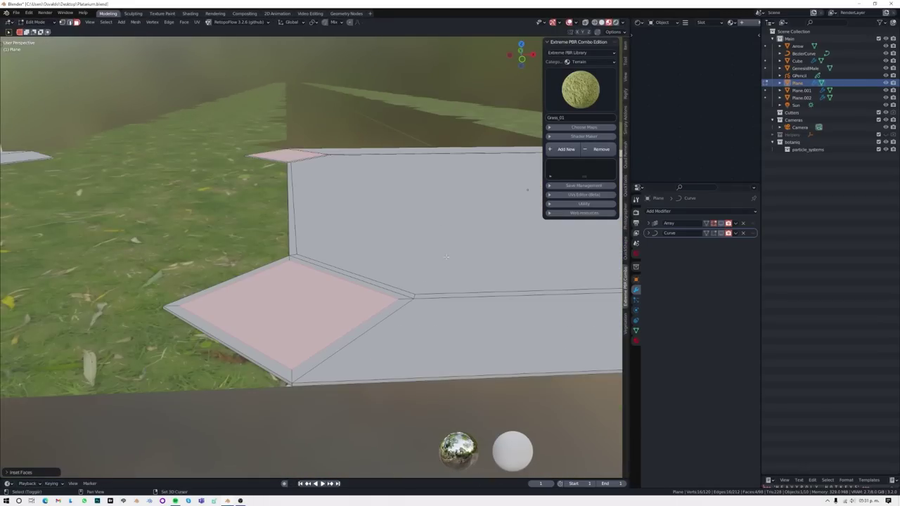
{"action": "mouse_move", "coordinate": [422, 351]}
{"action": "middle_mouse_down"}
{"action": "mouse_move", "coordinate": [465, 366]}
{"action": "mouse_move", "coordinate": [505, 317]}
{"action": "middle_mouse_up"}
{"action": "key", "text": "ctrl+b"}
{"action": "left_click", "coordinate": [465, 366]}
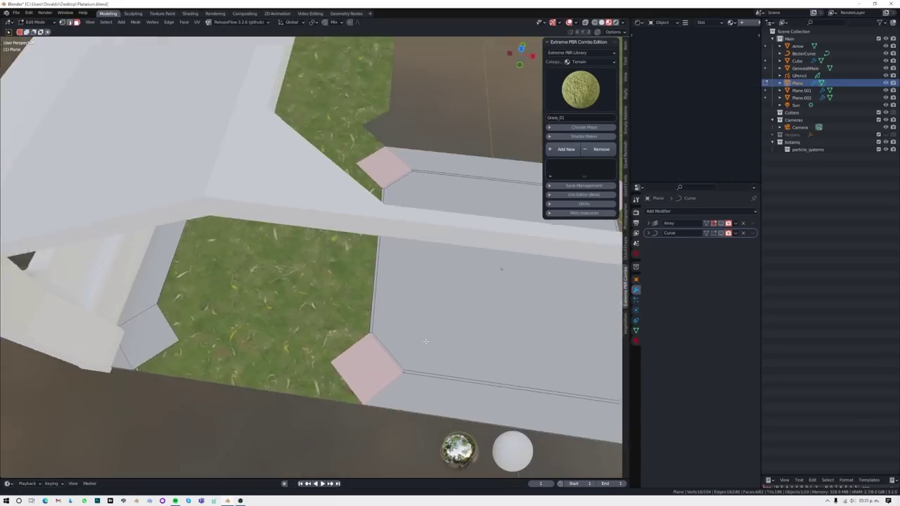
{"action": "key", "text": "i"}
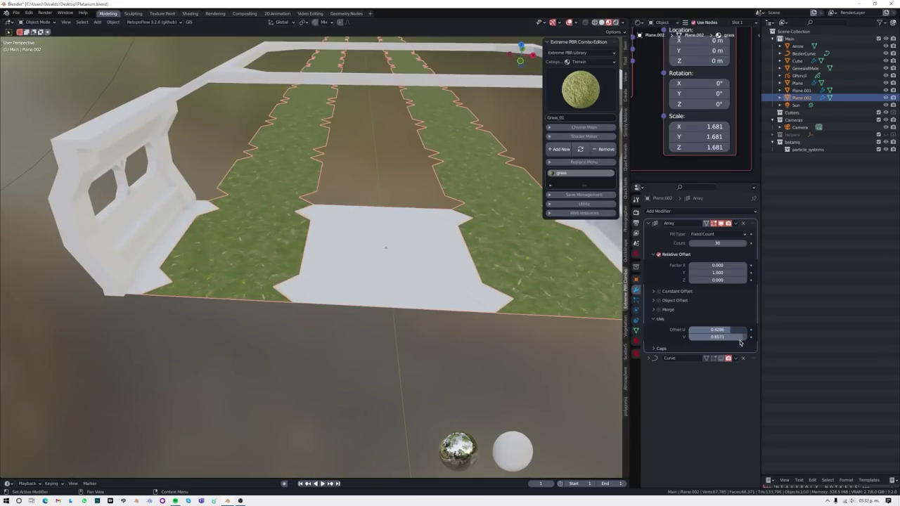
{"action": "mouse_move", "coordinate": [384, 313]}
{"action": "middle_mouse_down"}
{"action": "mouse_move", "coordinate": [294, 351]}
{"action": "mouse_move", "coordinate": [394, 302]}
{"action": "middle_mouse_up"}
Step: Select the floor pad object and browse the metal material previews
{"action": "left_click", "coordinate": [294, 351]}
{"action": "left_click", "coordinate": [598, 63]}
{"action": "left_click", "coordinate": [575, 192]}
{"action": "left_click", "coordinate": [581, 89]}
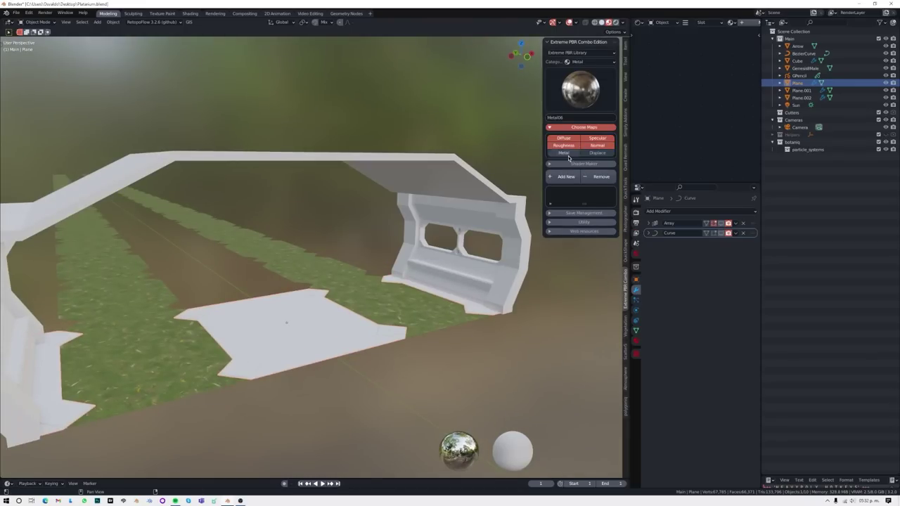
Step: Apply Extreme PBR Metal06 with its metalness map, Smart UV Project the pad, and add Chrome
{"action": "left_click", "coordinate": [564, 152]}
{"action": "left_click", "coordinate": [566, 176]}
{"action": "key", "text": "Tab"}
{"action": "key", "text": "u"}
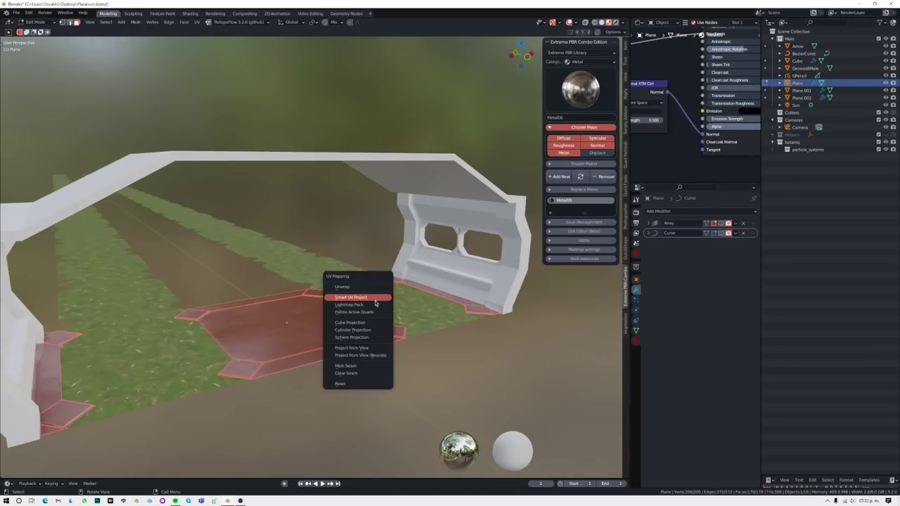
{"action": "left_click", "coordinate": [374, 300]}
{"action": "mouse_move", "coordinate": [325, 416]}
{"action": "middle_mouse_down"}
{"action": "mouse_move", "coordinate": [325, 382]}
{"action": "mouse_move", "coordinate": [391, 269]}
{"action": "mouse_move", "coordinate": [320, 305]}
{"action": "mouse_move", "coordinate": [393, 295]}
{"action": "mouse_move", "coordinate": [360, 406]}
{"action": "mouse_move", "coordinate": [338, 316]}
{"action": "mouse_move", "coordinate": [472, 360]}
{"action": "mouse_move", "coordinate": [604, 84]}
{"action": "middle_mouse_up"}
{"action": "left_click", "coordinate": [395, 282]}
Step: Inset the pad's inner face and browse the diamond plate and Metal Walkway categories
{"action": "key", "text": "Tab"}
{"action": "key", "text": "i"}
{"action": "left_click", "coordinate": [472, 361]}
{"action": "left_click", "coordinate": [613, 62]}
{"action": "left_click", "coordinate": [587, 215]}
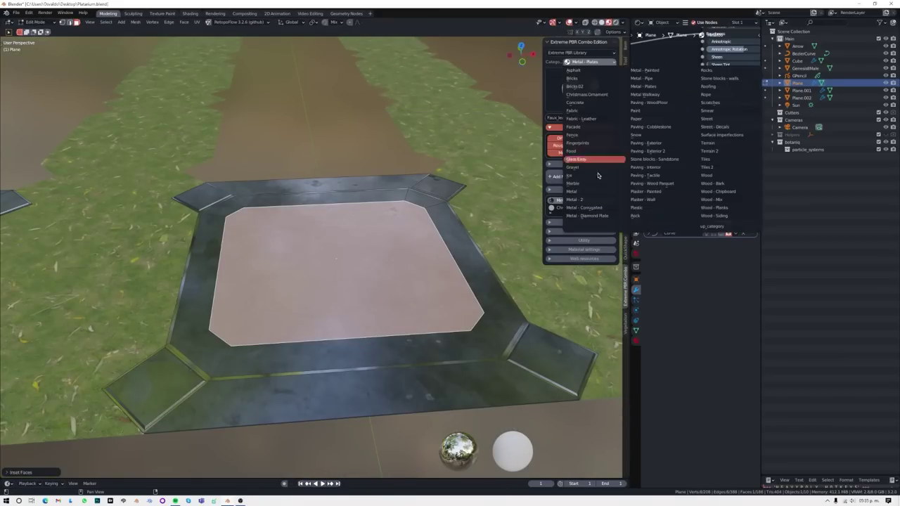
{"action": "left_click", "coordinate": [644, 94]}
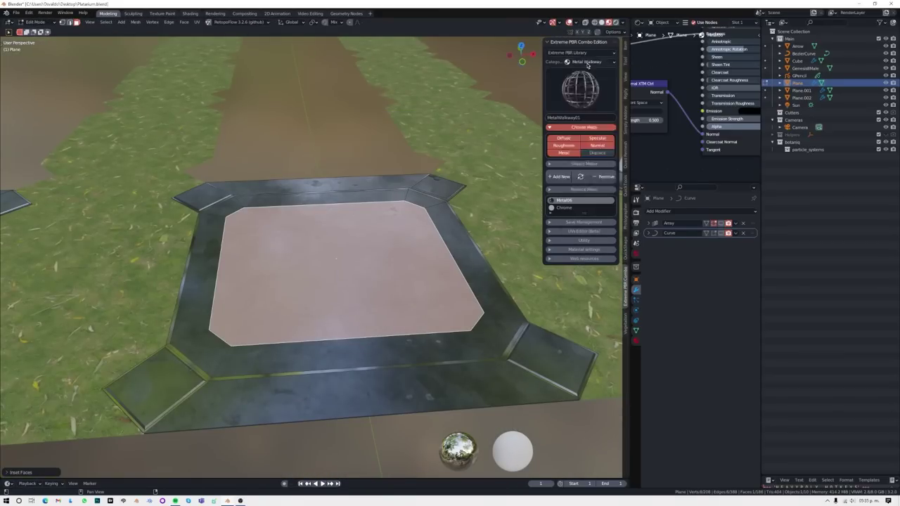
Step: Give the inset face a new Material.001 with black Base Color and return to object mode
{"action": "middle_click_drag", "start_coordinate": [421, 316], "coordinate": [388, 365]}
{"action": "key", "text": "shift+q"}
{"action": "left_click", "coordinate": [387, 362]}
{"action": "left_click", "coordinate": [721, 327]}
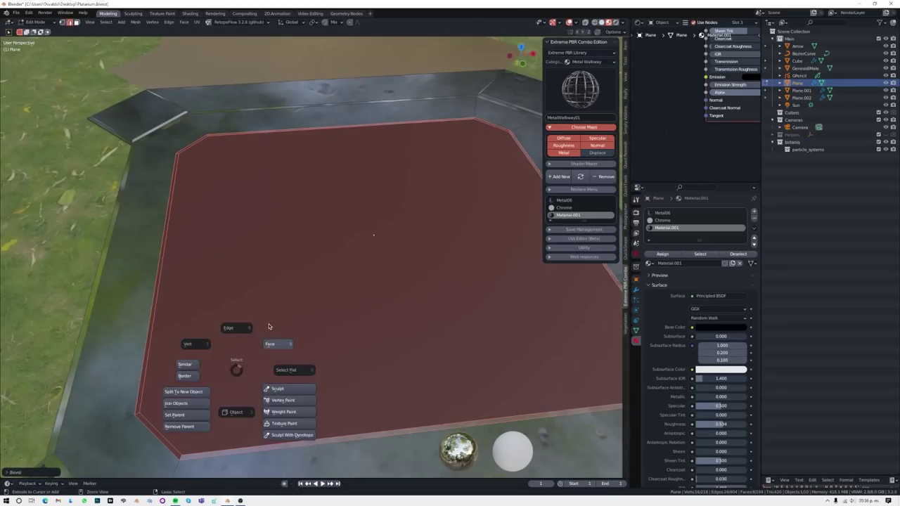
{"action": "left_click", "coordinate": [237, 412]}
{"action": "scroll", "coordinate": [281, 443], "scroll_direction": "down", "scroll_amount": 5}
{"action": "middle_click_drag", "start_coordinate": [280, 443], "coordinate": [266, 447]}
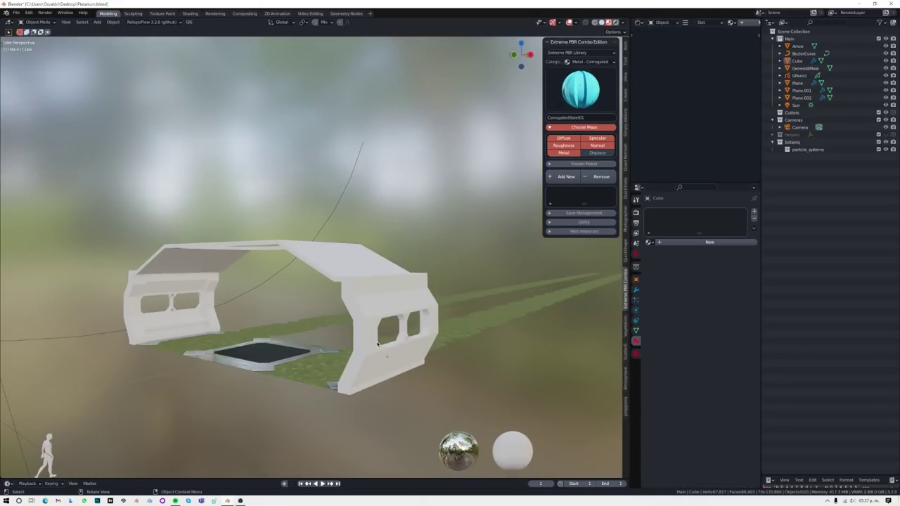
Step: Apply Metal - 2 > Battered_metal_01 to the roof frame and select the side walls Cube
{"action": "middle_click_drag", "start_coordinate": [403, 217], "coordinate": [430, 140]}
{"action": "left_click", "coordinate": [580, 89]}
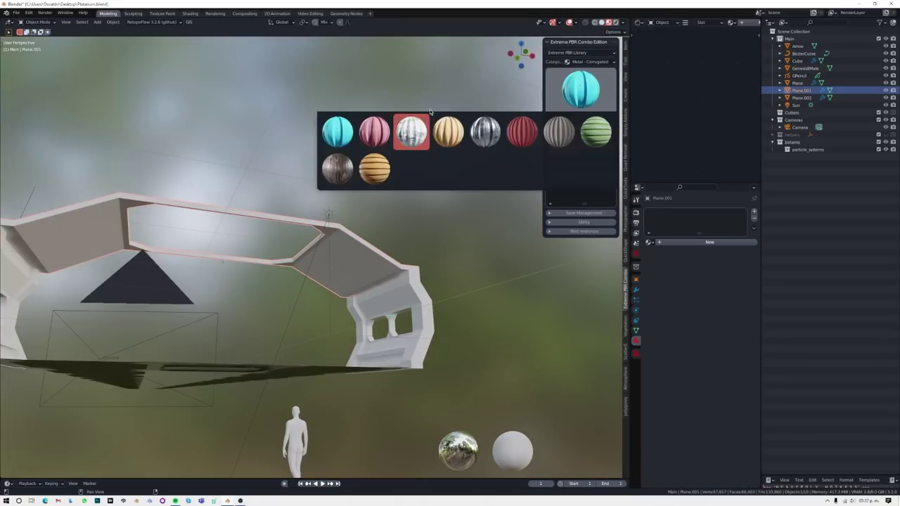
{"action": "left_click", "coordinate": [337, 132]}
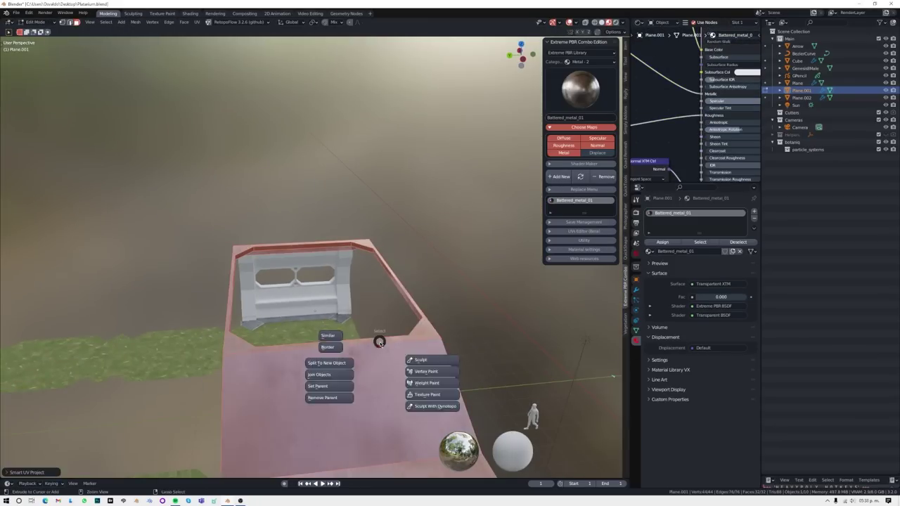
{"action": "mouse_move", "coordinate": [378, 337]}
{"action": "middle_mouse_down"}
{"action": "mouse_move", "coordinate": [337, 332]}
{"action": "mouse_move", "coordinate": [347, 343]}
{"action": "middle_mouse_up"}
{"action": "right_click", "coordinate": [337, 331]}
Step: Save the blend file and preview the corridor through the scene camera
{"action": "key", "text": "ctrl+s"}
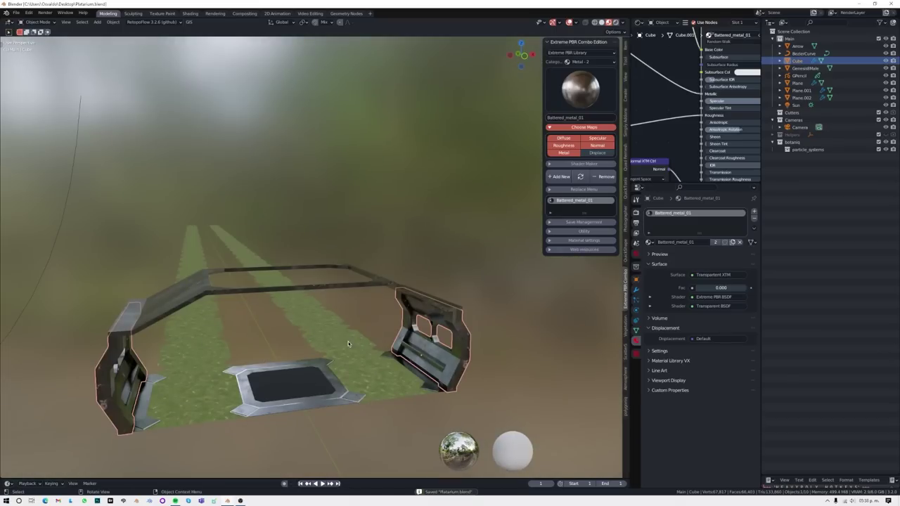
{"action": "left_click", "coordinate": [333, 273]}
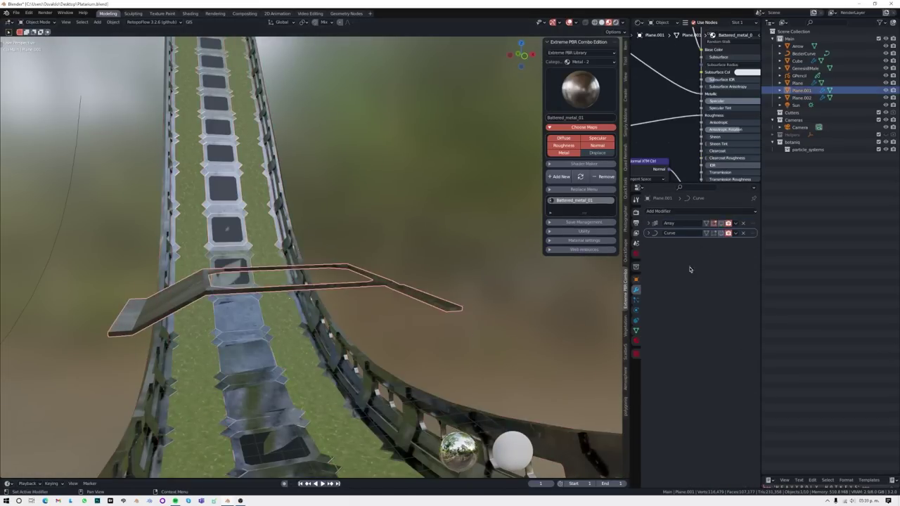
{"action": "scroll", "coordinate": [317, 317], "scroll_direction": "up", "scroll_amount": 5}
{"action": "key", "text": "Caps_Lock"}
{"action": "key", "text": "KP_0"}
Step: Rotate the Sun light around the X axis to a new angle
{"action": "left_click", "coordinate": [795, 105]}
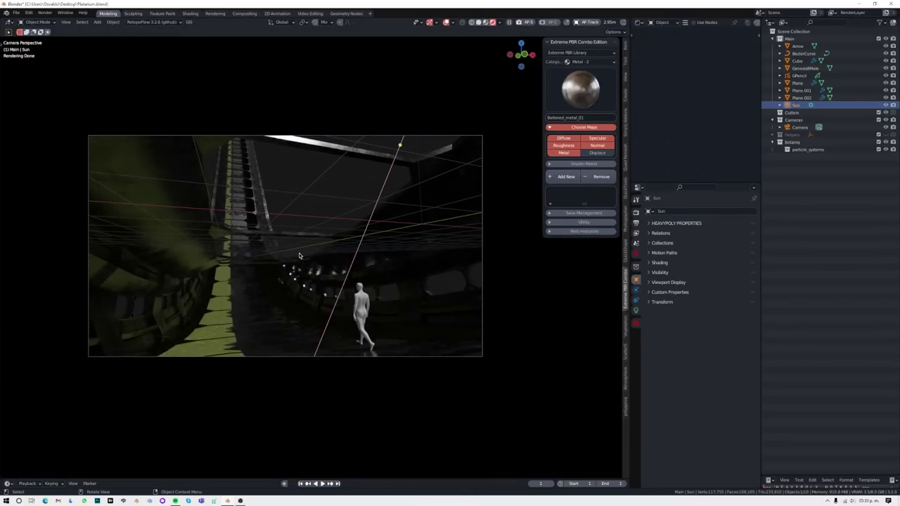
{"action": "key", "text": "r"}
{"action": "key", "text": "x"}
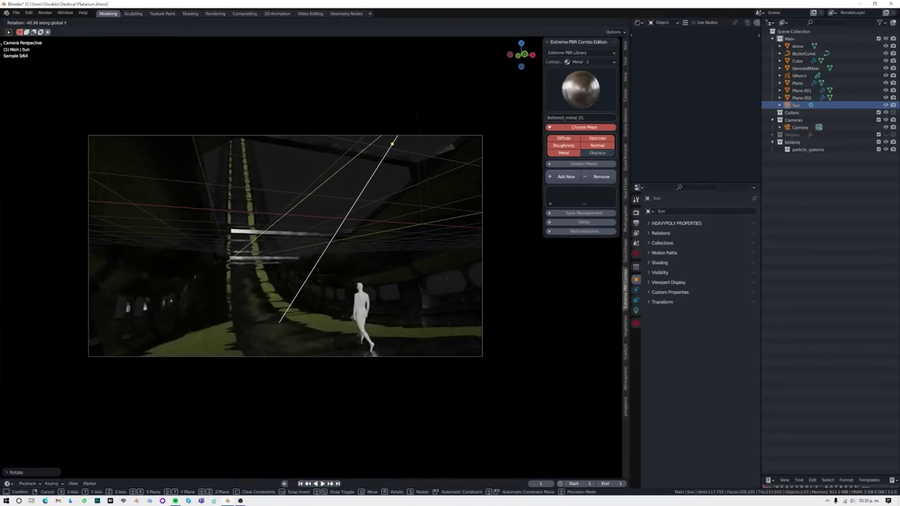
{"action": "key", "text": "Return"}
{"action": "left_click", "coordinate": [797, 83]}
Step: Inspect the floor's Metal06 and Material.001 slots, then return to camera view
{"action": "left_click", "coordinate": [731, 288]}
{"action": "left_click", "coordinate": [661, 212]}
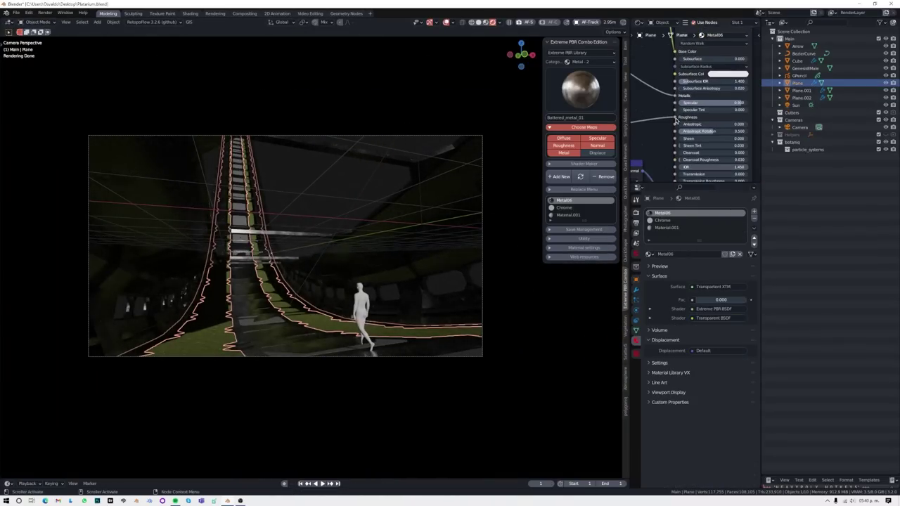
{"action": "left_click", "coordinate": [667, 227]}
{"action": "mouse_move", "coordinate": [394, 295]}
{"action": "middle_mouse_down"}
{"action": "mouse_move", "coordinate": [297, 342]}
{"action": "mouse_move", "coordinate": [351, 316]}
{"action": "middle_mouse_up"}
{"action": "key", "text": "KP_0"}
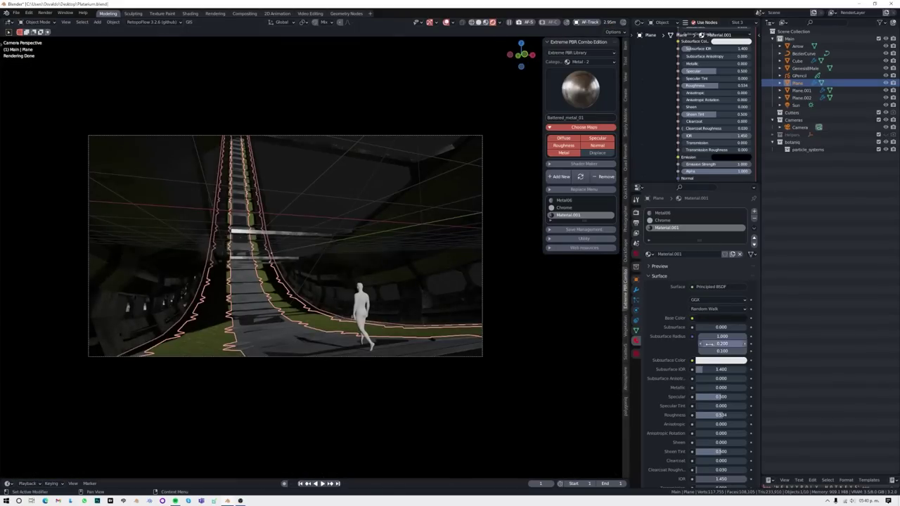
Step: Re-rotate the sun, duplicate the plane along Y, and turn the GenesisMale walking figure
{"action": "left_click", "coordinate": [795, 105]}
{"action": "key", "text": "r"}
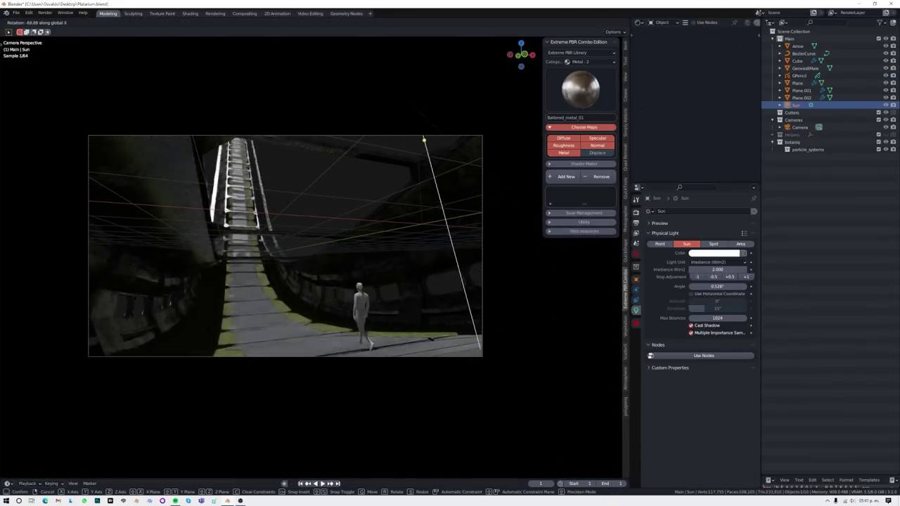
{"action": "left_click", "coordinate": [524, 358]}
{"action": "key", "text": "a"}
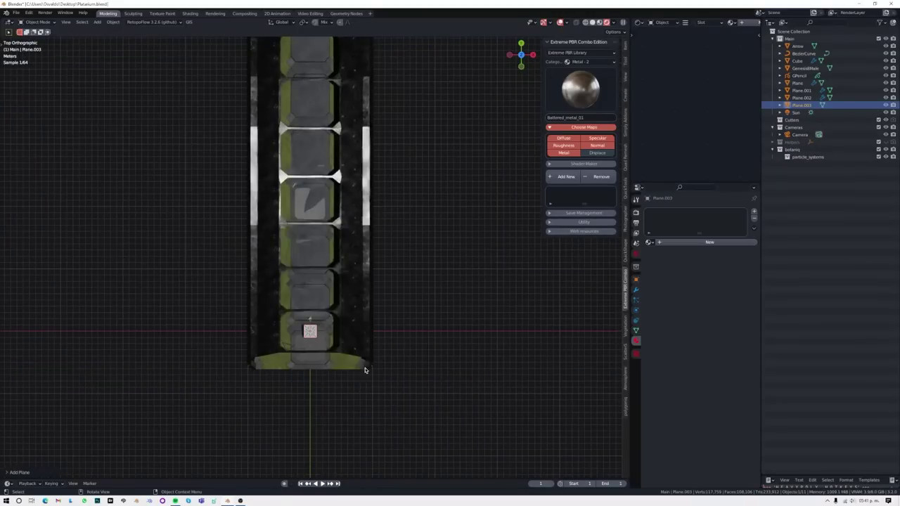
{"action": "key", "text": "shift+d"}
{"action": "key", "text": "y"}
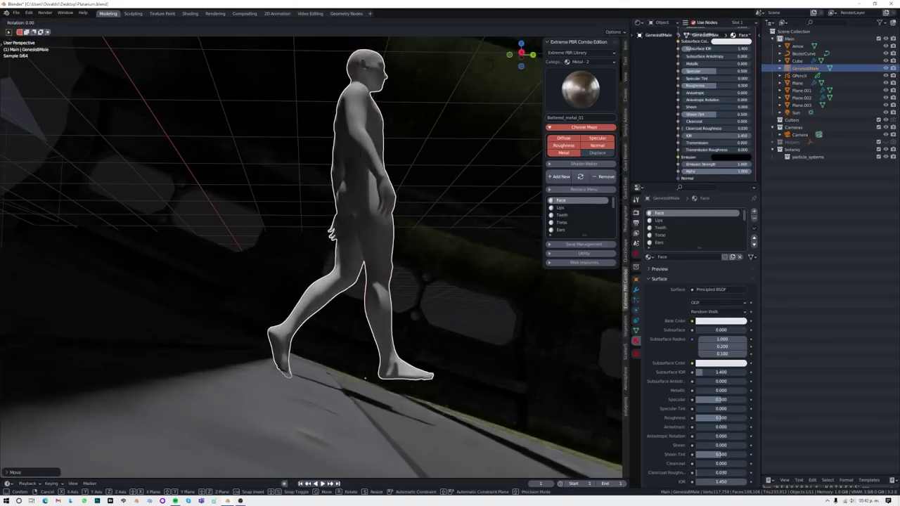
{"action": "left_click", "coordinate": [365, 377]}
{"action": "key", "text": "KP_0"}
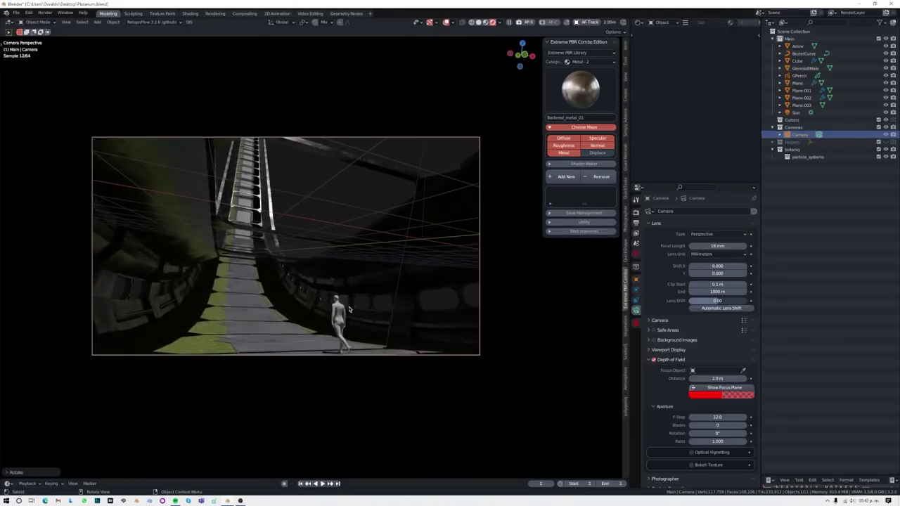
Step: Hide viewport overlays and lower the World background colour value
{"action": "left_click", "coordinate": [388, 177]}
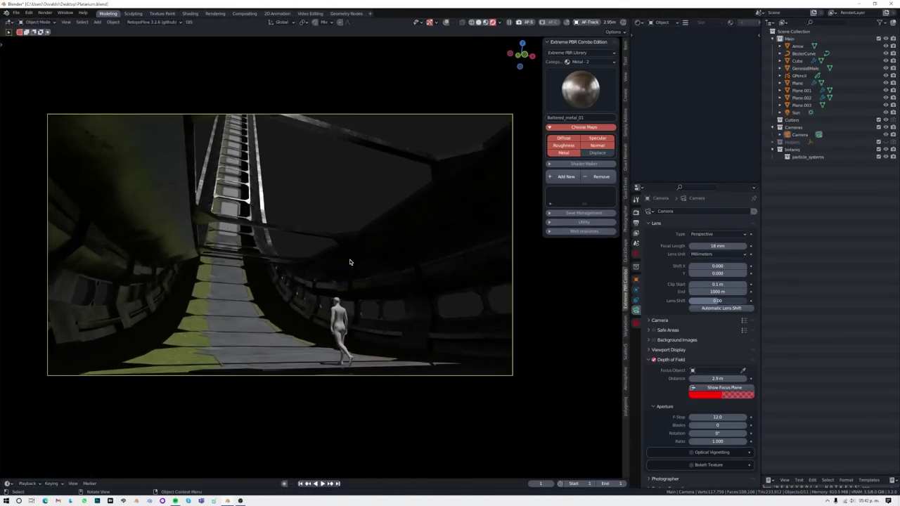
{"action": "left_click", "coordinate": [635, 254]}
{"action": "left_click", "coordinate": [720, 256]}
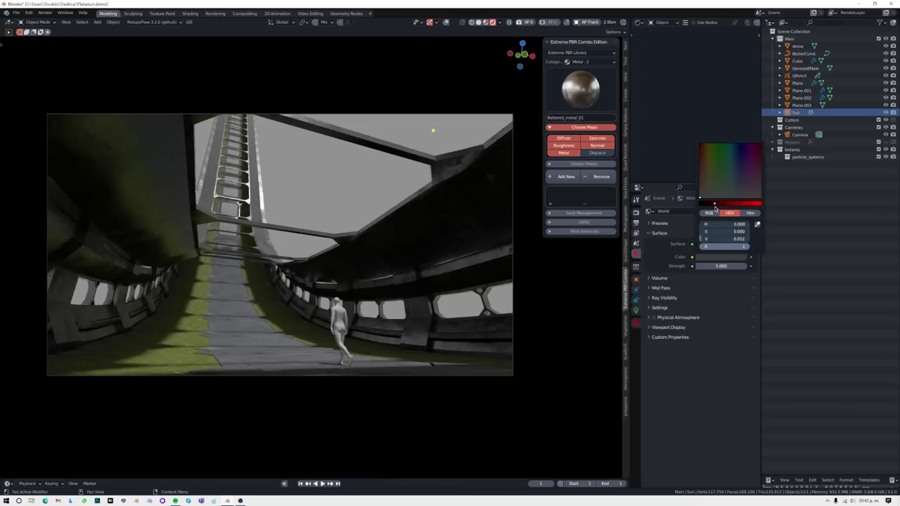
{"action": "left_click_drag", "start_coordinate": [715, 207], "coordinate": [712, 206]}
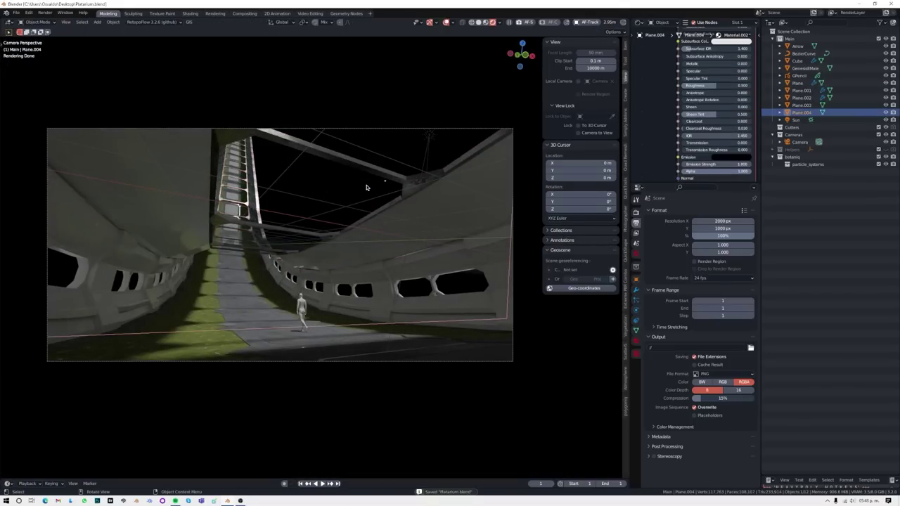
Step: Scale the Plane.005 roof panel along the Y axis
{"action": "left_click", "coordinate": [635, 312]}
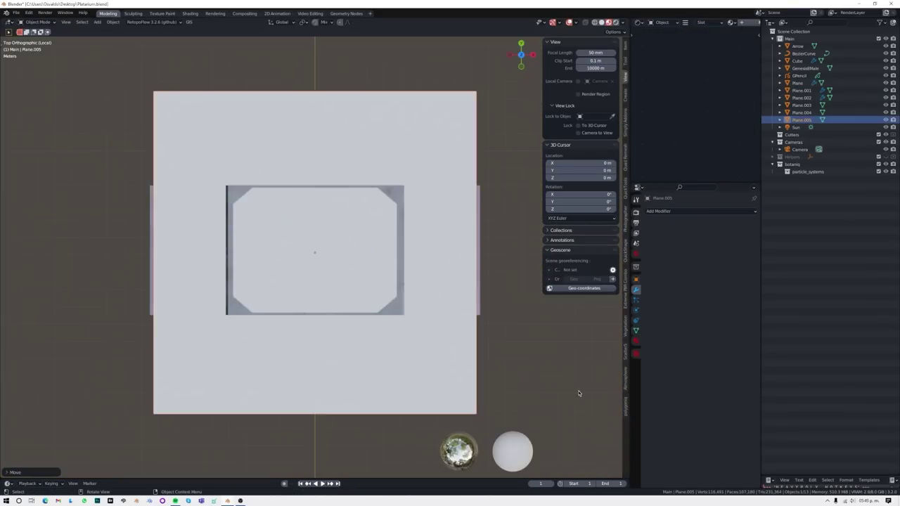
{"action": "key", "text": "s"}
{"action": "key", "text": "y"}
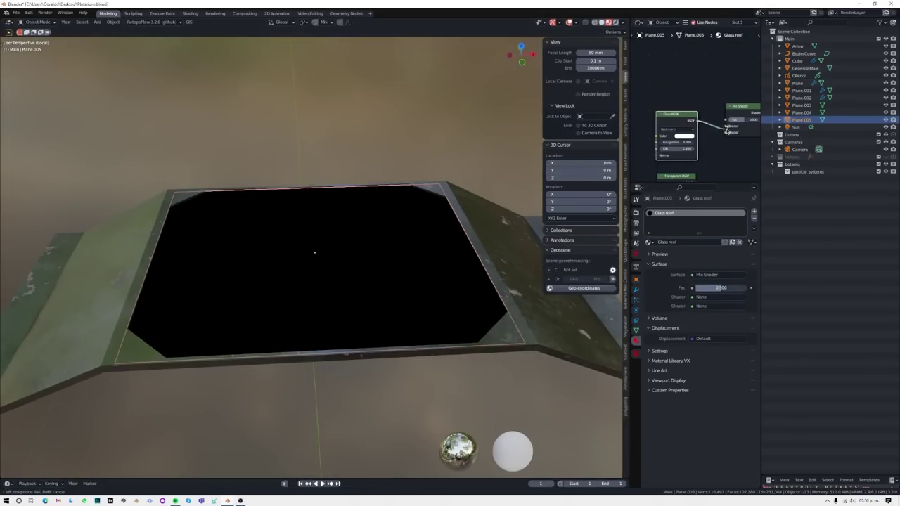
{"action": "type", "text": "voro"}
Step: Add a Voronoi Texture node and connect it into the Glass roof shader
{"action": "left_click", "coordinate": [694, 84]}
{"action": "left_click_drag", "start_coordinate": [651, 131], "coordinate": [673, 135]}
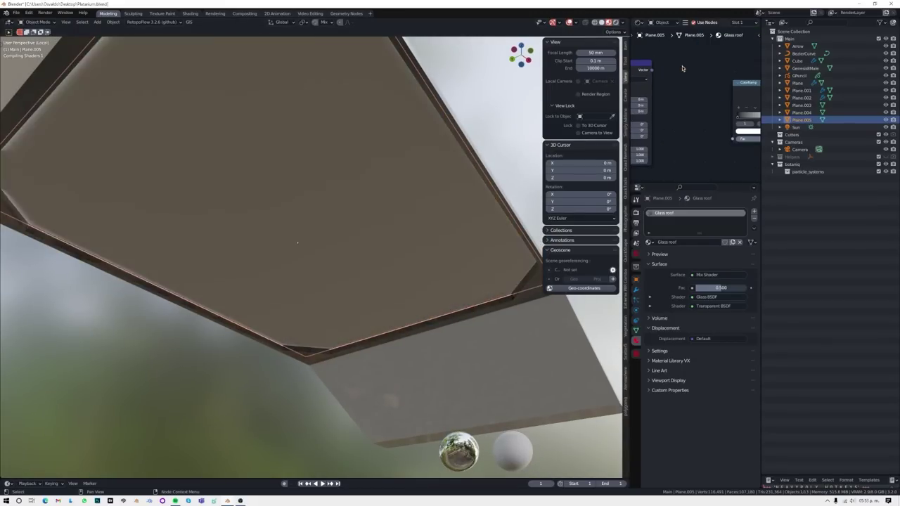
{"action": "left_click", "coordinate": [712, 150]}
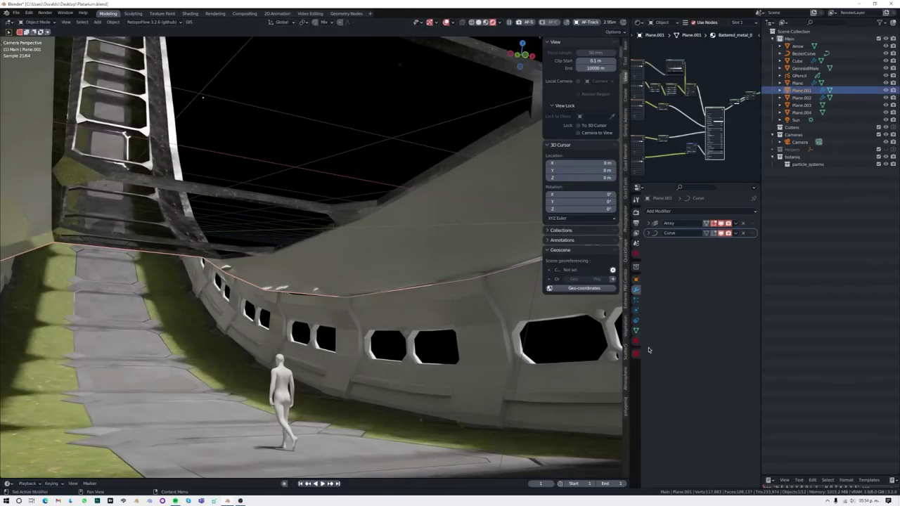
Step: Delete the unused texture nodes, set the Glass BSDF distribution, and save
{"action": "key", "text": "Delete"}
{"action": "scroll", "coordinate": [682, 126], "scroll_direction": "up", "scroll_amount": 3}
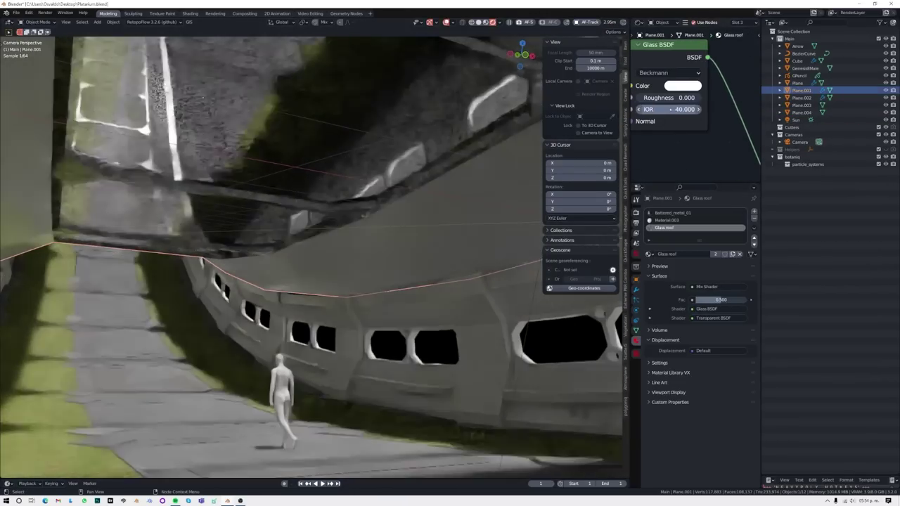
{"action": "left_click", "coordinate": [668, 73]}
{"action": "key", "text": "ctrl+s"}
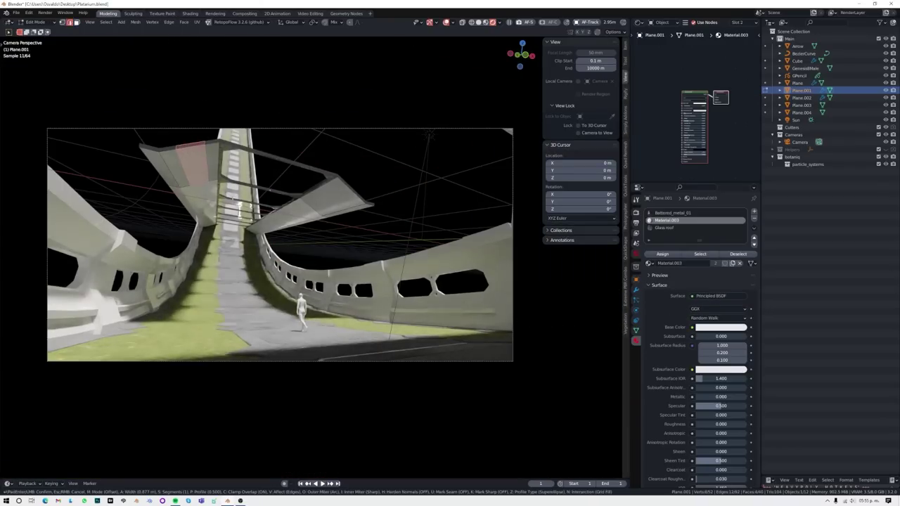
Step: Adjust the bevel width, select Plane.004, nudge the camera angle, and save
{"action": "left_click", "coordinate": [77, 358]}
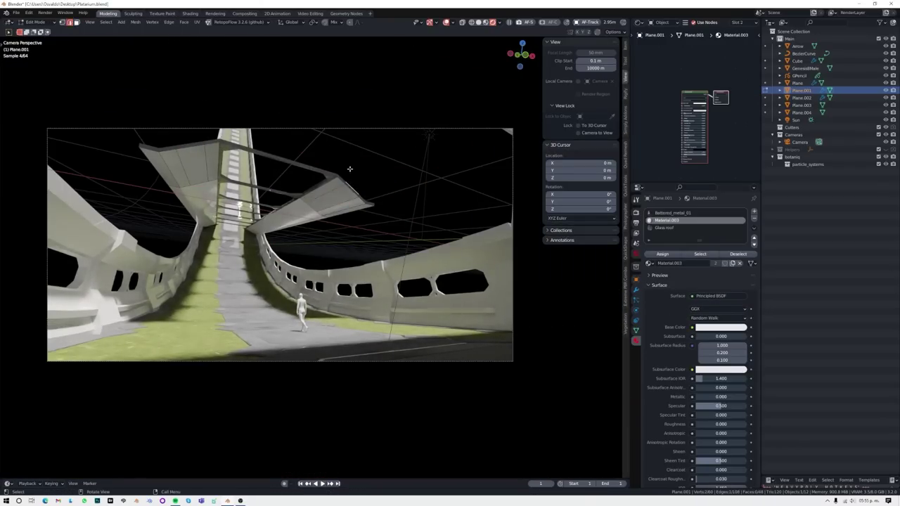
{"action": "left_click", "coordinate": [321, 195]}
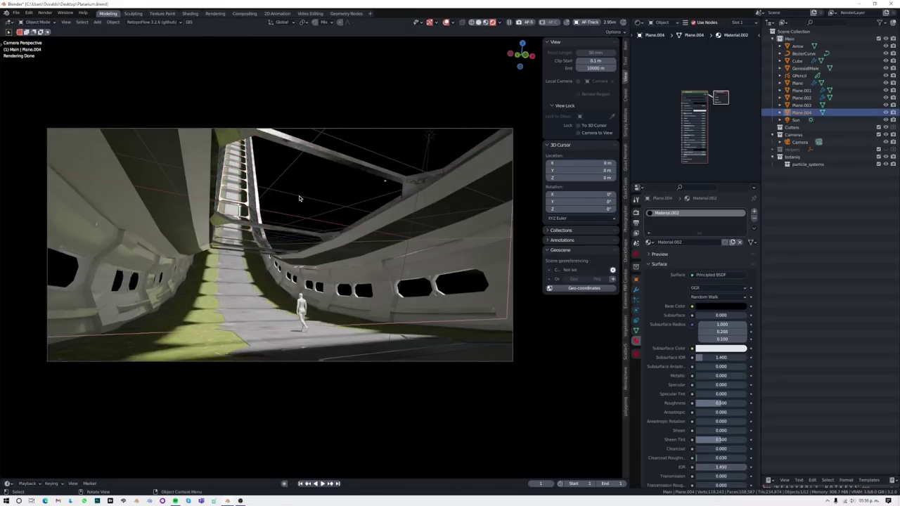
{"action": "middle_click_drag", "start_coordinate": [299, 199], "coordinate": [337, 209]}
{"action": "key", "text": "ctrl+s"}
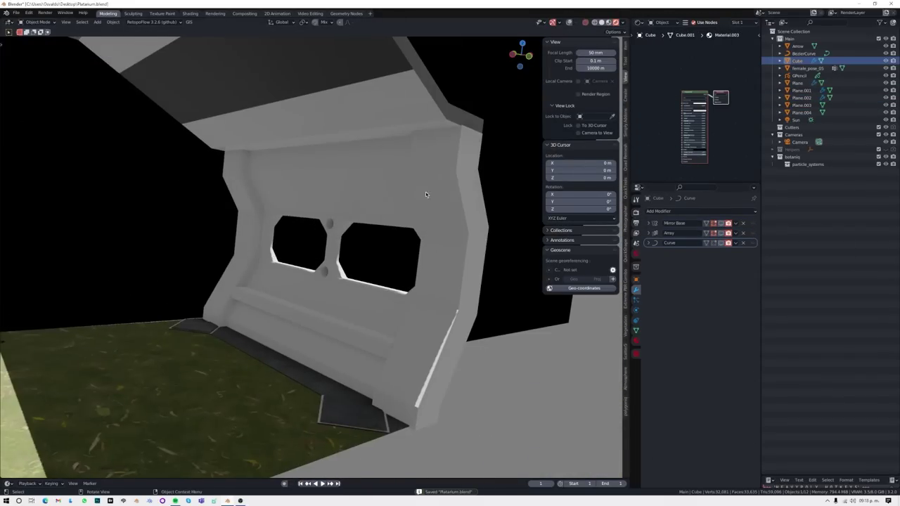
Step: Transform the wall section's selected faces in Edit Mode and inspect the ringed pipe
{"action": "mouse_move", "coordinate": [314, 285]}
{"action": "middle_mouse_down"}
{"action": "mouse_move", "coordinate": [421, 278]}
{"action": "mouse_move", "coordinate": [385, 205]}
{"action": "middle_mouse_up"}
{"action": "key", "text": "Tab"}
{"action": "key", "text": "r"}
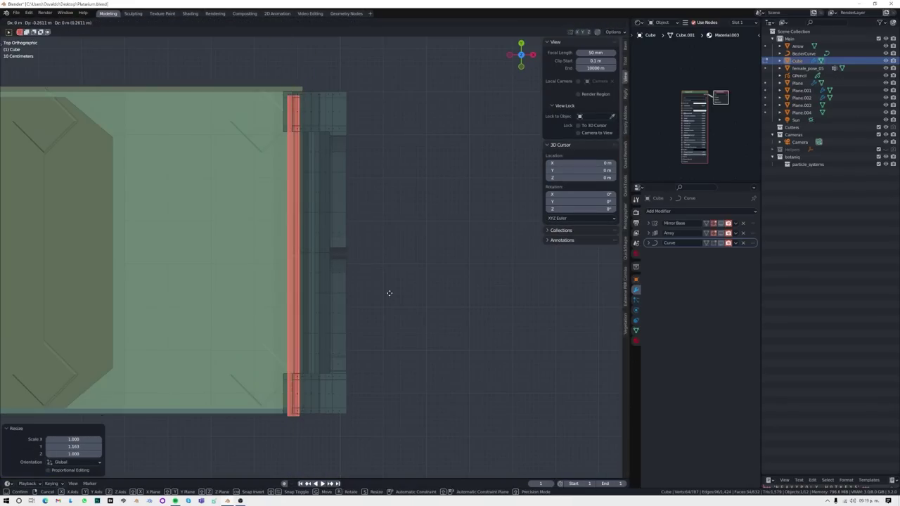
{"action": "left_click", "coordinate": [388, 293]}
{"action": "middle_click_drag", "start_coordinate": [389, 292], "coordinate": [346, 140]}
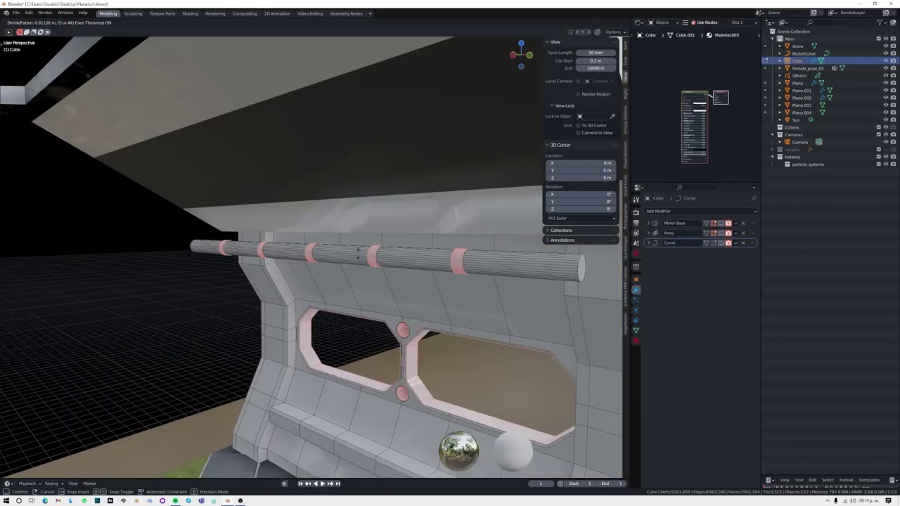
{"action": "middle_click_drag", "start_coordinate": [379, 255], "coordinate": [484, 244]}
{"action": "middle_click_drag", "start_coordinate": [237, 219], "coordinate": [456, 245]}
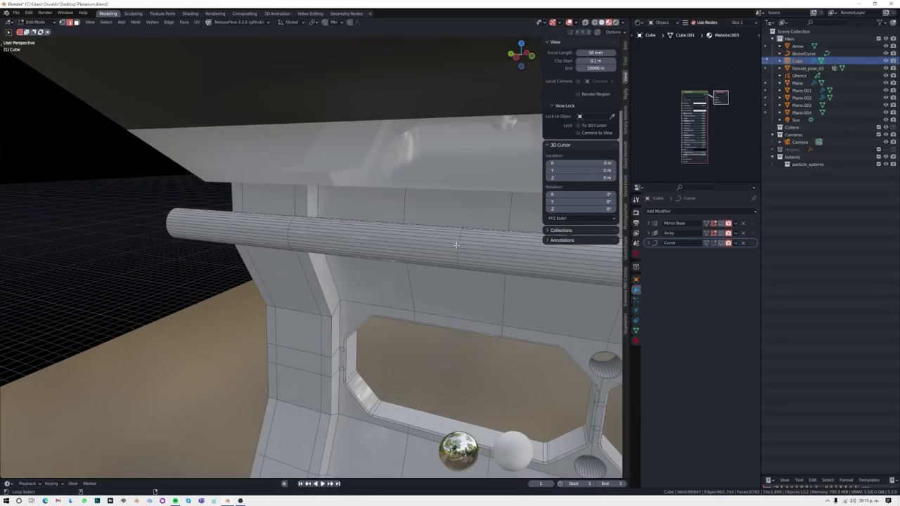
{"action": "middle_click_drag", "start_coordinate": [286, 232], "coordinate": [353, 287]}
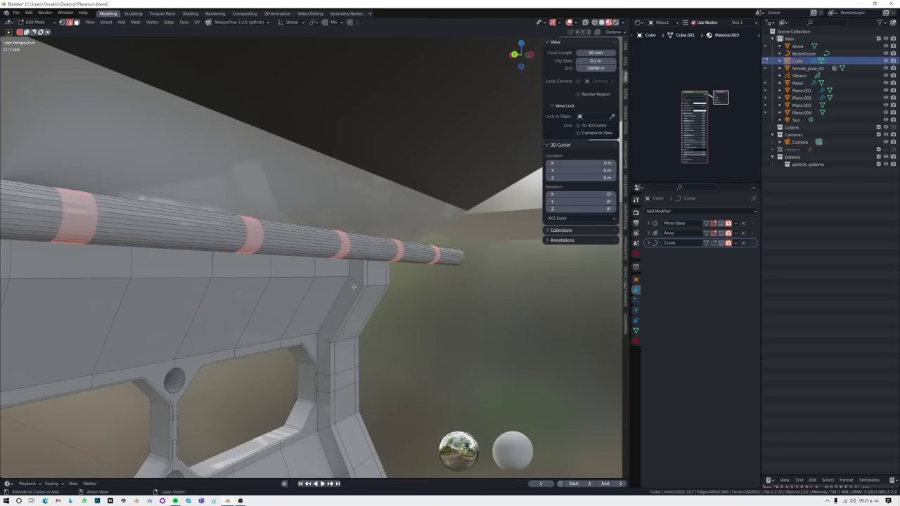
Step: Select the separated pipe Cube.001 and isolate it with the shading pie menu
{"action": "key", "text": "Tab"}
{"action": "left_click", "coordinate": [311, 242]}
{"action": "key", "text": "z"}
{"action": "middle_click_drag", "start_coordinate": [312, 245], "coordinate": [346, 312]}
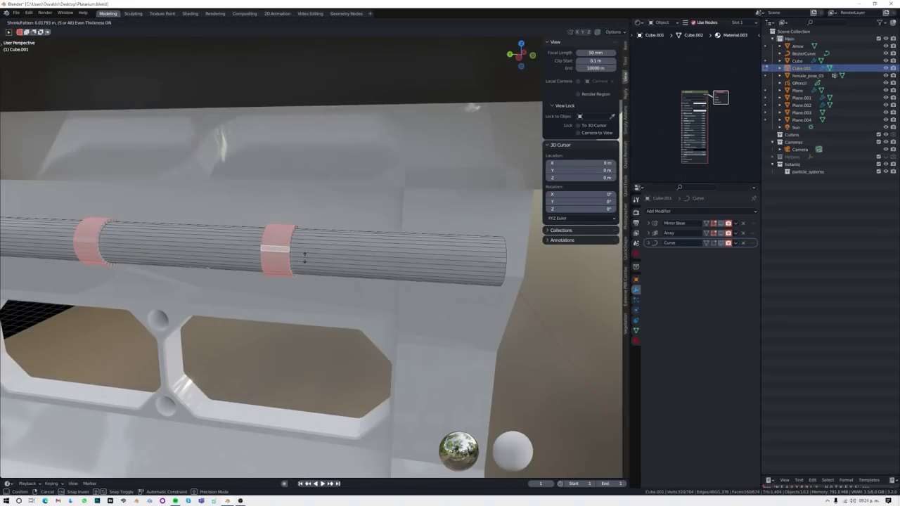
{"action": "key", "text": "z"}
{"action": "left_click", "coordinate": [344, 362]}
{"action": "middle_click_drag", "start_coordinate": [345, 361], "coordinate": [350, 281]}
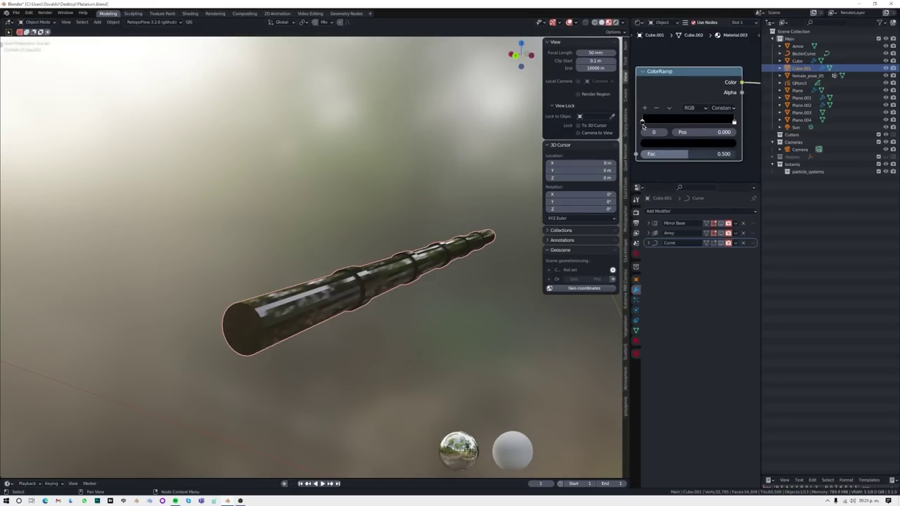
Step: Set the pipe material's ColorRamp stop to dark blue
{"action": "left_click", "coordinate": [688, 143]}
{"action": "left_click", "coordinate": [689, 159]}
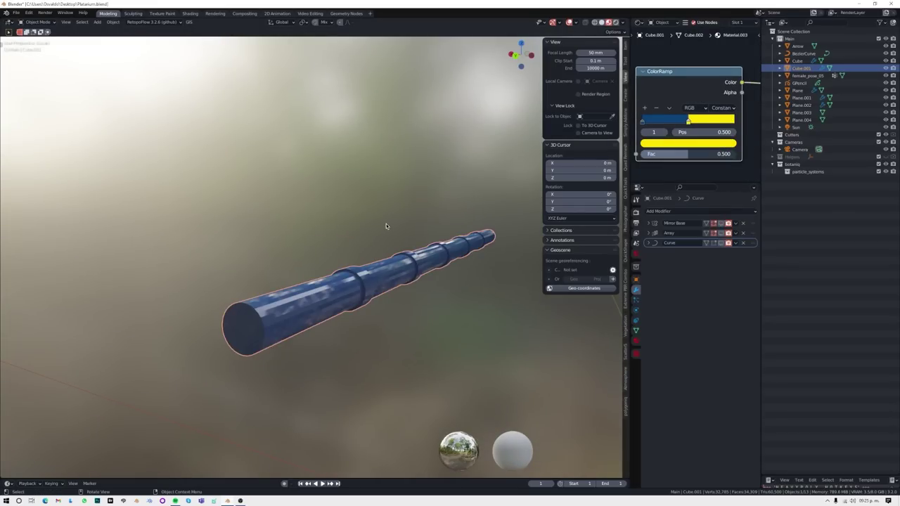
{"action": "middle_click_drag", "start_coordinate": [386, 225], "coordinate": [369, 178]}
{"action": "scroll", "coordinate": [722, 104], "scroll_direction": "down", "scroll_amount": 3}
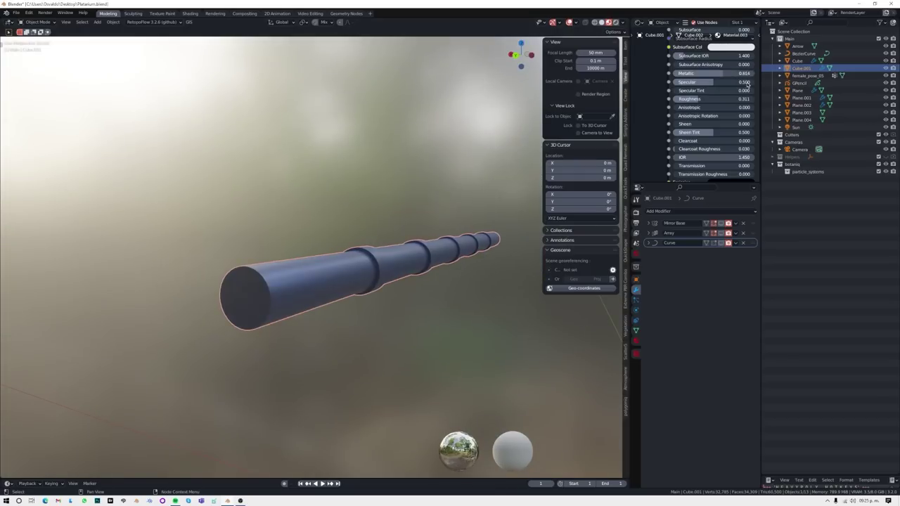
{"action": "middle_click_drag", "start_coordinate": [411, 305], "coordinate": [303, 258]}
Step: Add a Noise Texture node to the pipe shader and bring the Bump node into view
{"action": "key", "text": "shift+a"}
{"action": "type", "text": "noise"}
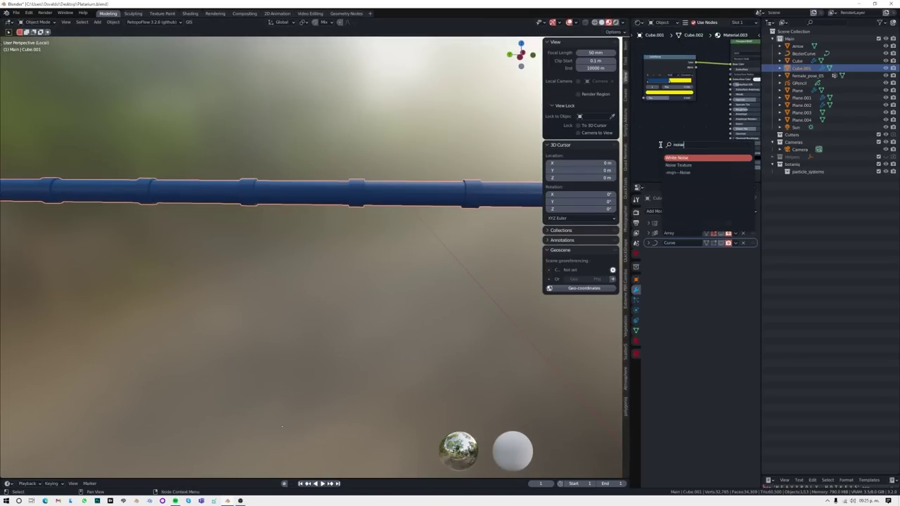
{"action": "left_click", "coordinate": [693, 118]}
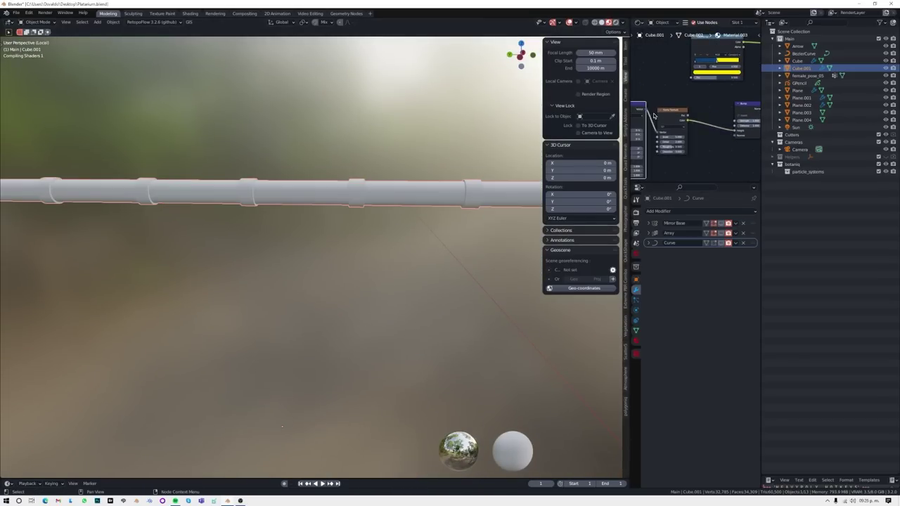
{"action": "scroll", "coordinate": [654, 116], "scroll_direction": "up", "scroll_amount": 2}
{"action": "middle_click_drag", "start_coordinate": [492, 211], "coordinate": [616, 171]}
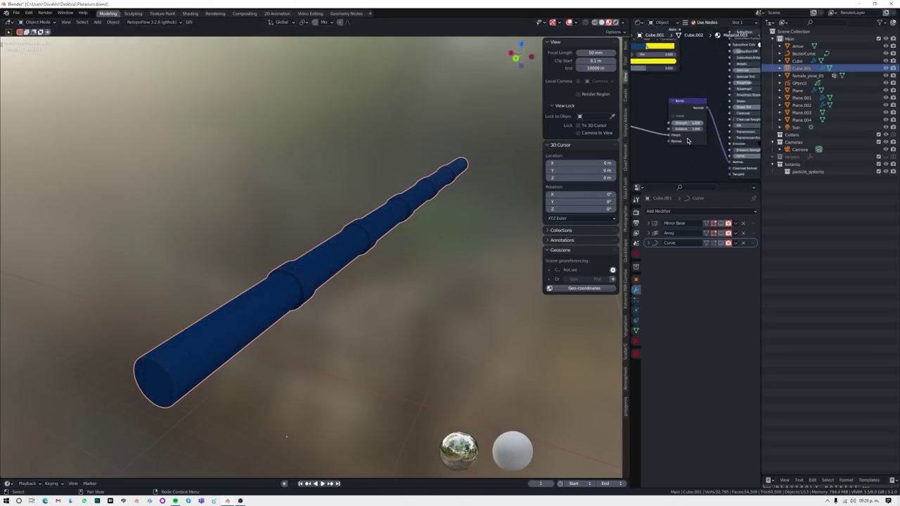
{"action": "middle_click_drag", "start_coordinate": [653, 116], "coordinate": [675, 162]}
{"action": "scroll", "coordinate": [684, 130], "scroll_direction": "down", "scroll_amount": 3}
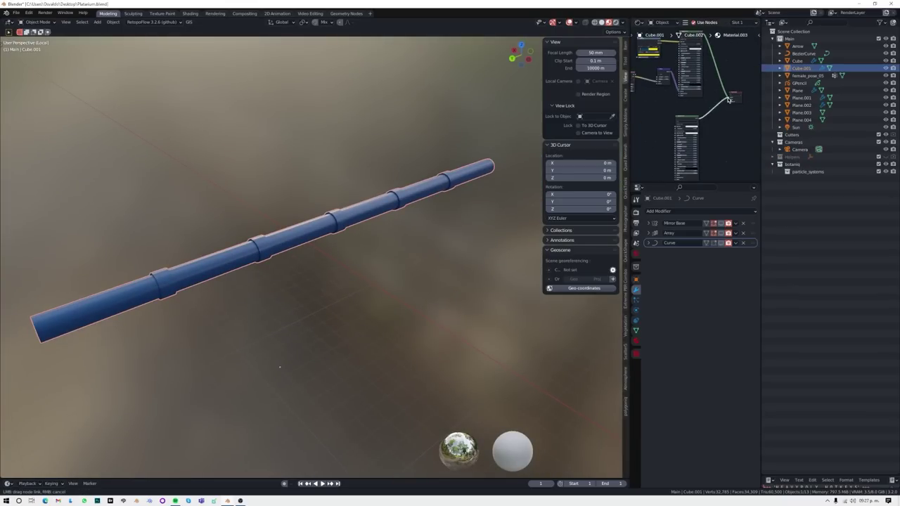
{"action": "middle_click_drag", "start_coordinate": [492, 211], "coordinate": [352, 246]}
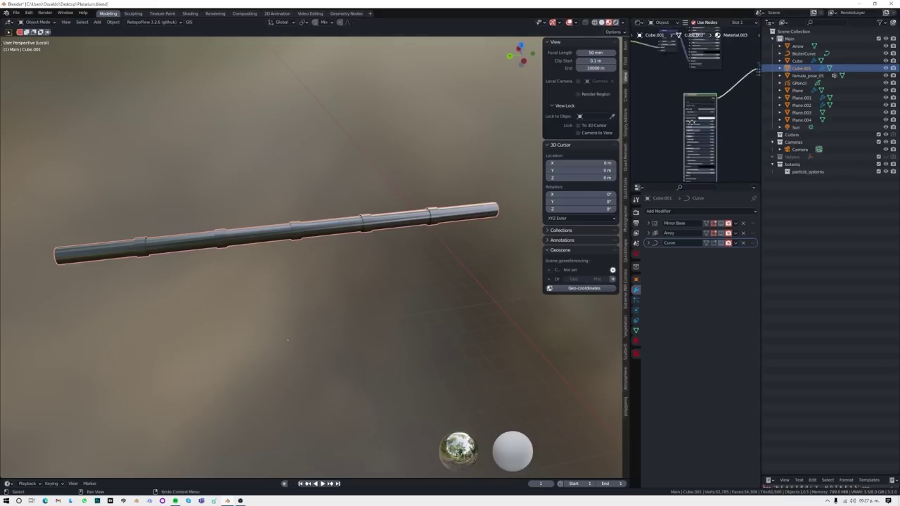
Step: Add and place a Mix node, then undo the extra linked pipe copy on the wall Cube
{"action": "left_click_drag", "start_coordinate": [702, 94], "coordinate": [696, 87]}
{"action": "key", "text": "Return"}
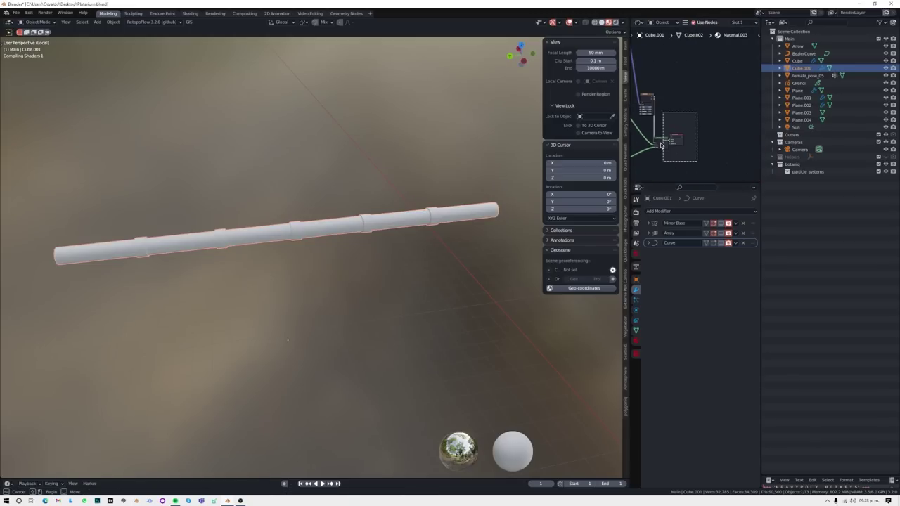
{"action": "left_click", "coordinate": [661, 145]}
{"action": "key", "text": "shift+a"}
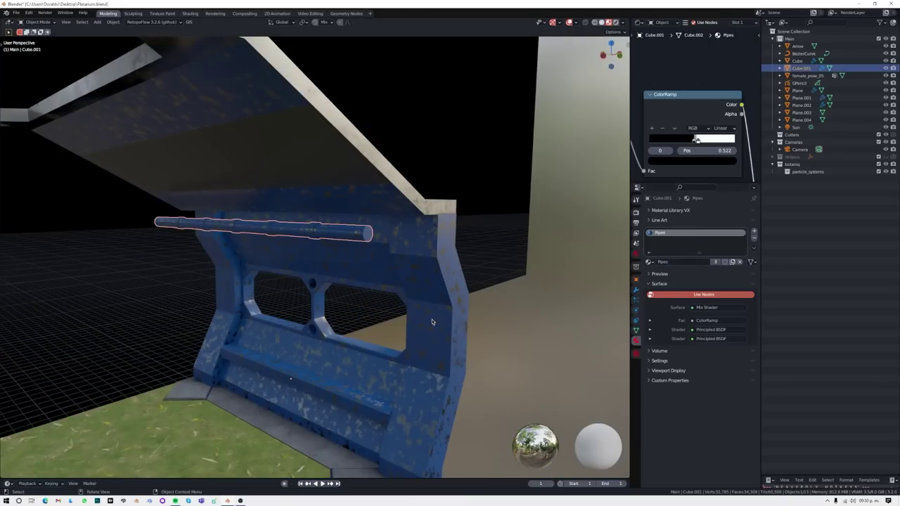
{"action": "left_click", "coordinate": [432, 322]}
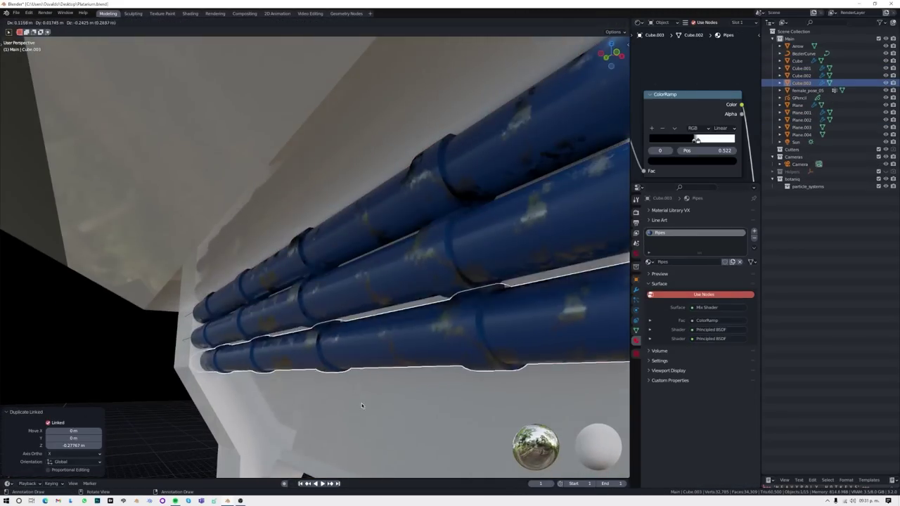
{"action": "key", "text": "ctrl+z"}
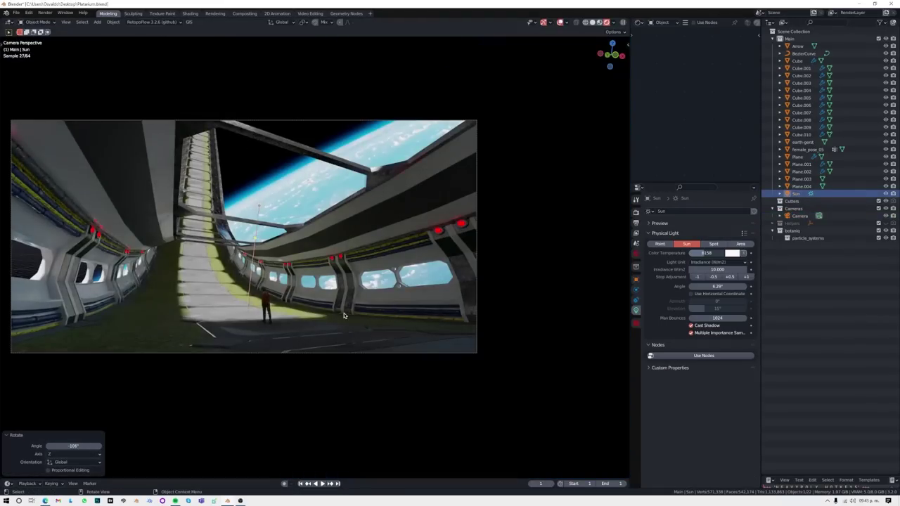
Step: Rotate the Sun along Y, Z and X to a new angle, then select the grass floor plane
{"action": "key", "text": "r"}
{"action": "key", "text": "y"}
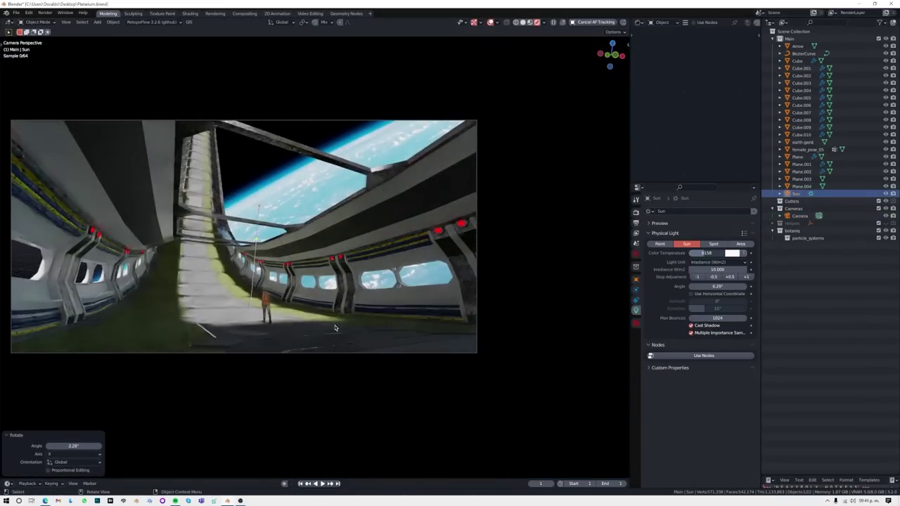
{"action": "key", "text": "z"}
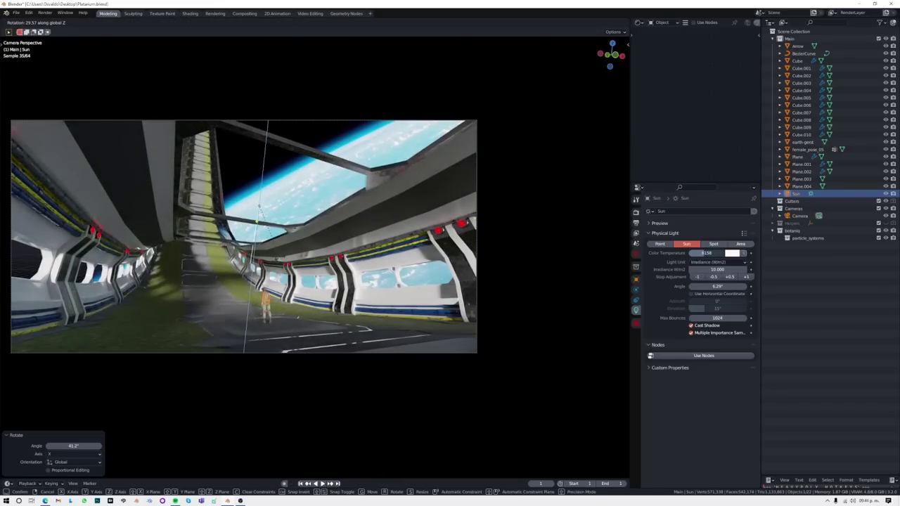
{"action": "key", "text": "x"}
{"action": "key", "text": "Return"}
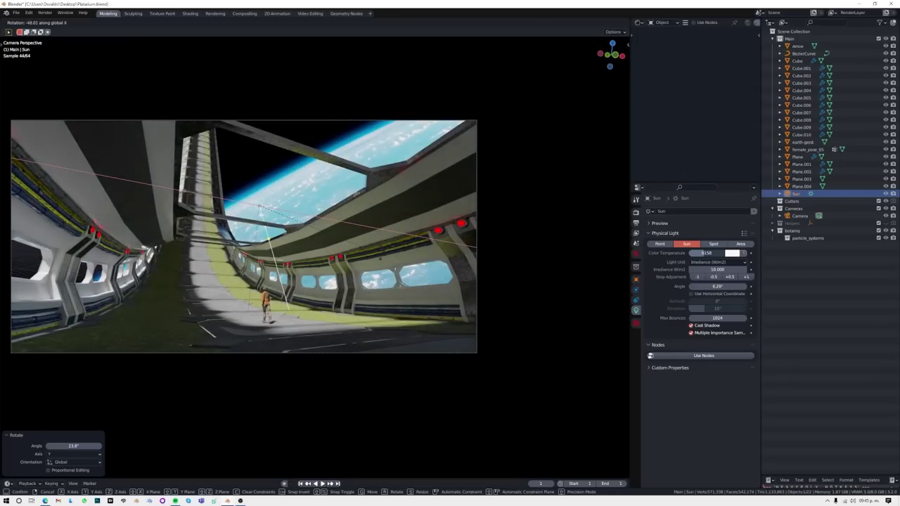
{"action": "left_click", "coordinate": [801, 172]}
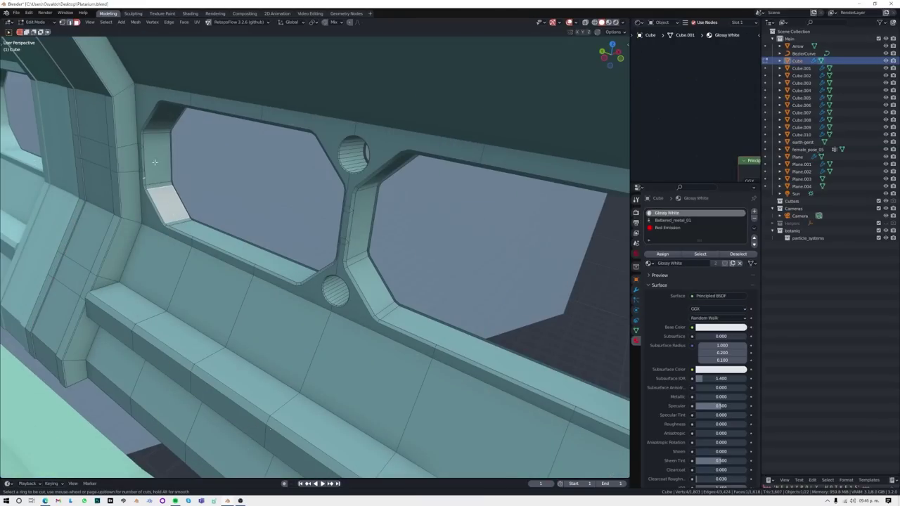
Step: Duplicate the window opening's edge loop and separate it into its own object
{"action": "middle_click_drag", "start_coordinate": [196, 219], "coordinate": [365, 281]}
{"action": "scroll", "coordinate": [366, 281], "scroll_direction": "up", "scroll_amount": 4}
{"action": "left_click", "coordinate": [473, 147], "text": "ctrl"}
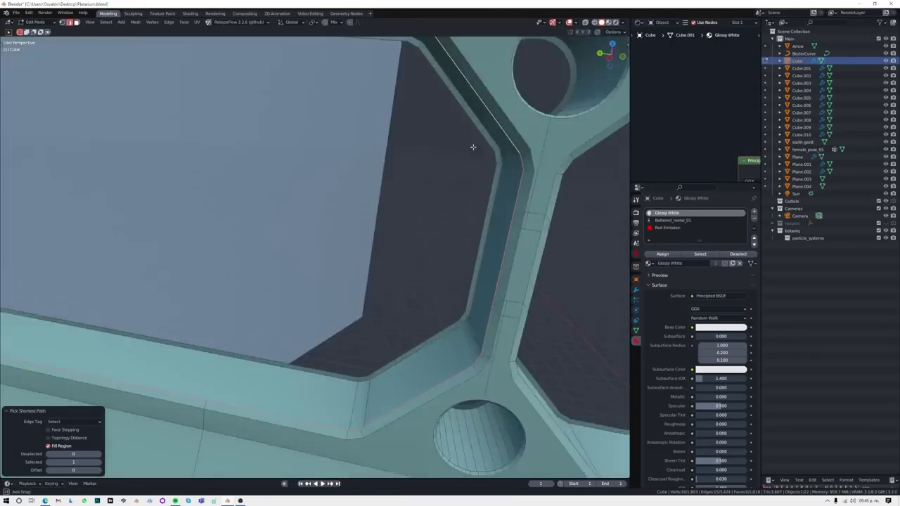
{"action": "mouse_move", "coordinate": [474, 146]}
{"action": "middle_mouse_down"}
{"action": "mouse_move", "coordinate": [318, 219]}
{"action": "mouse_move", "coordinate": [294, 369]}
{"action": "middle_mouse_up"}
{"action": "scroll", "coordinate": [295, 369], "scroll_direction": "down", "scroll_amount": 3}
{"action": "key", "text": "g"}
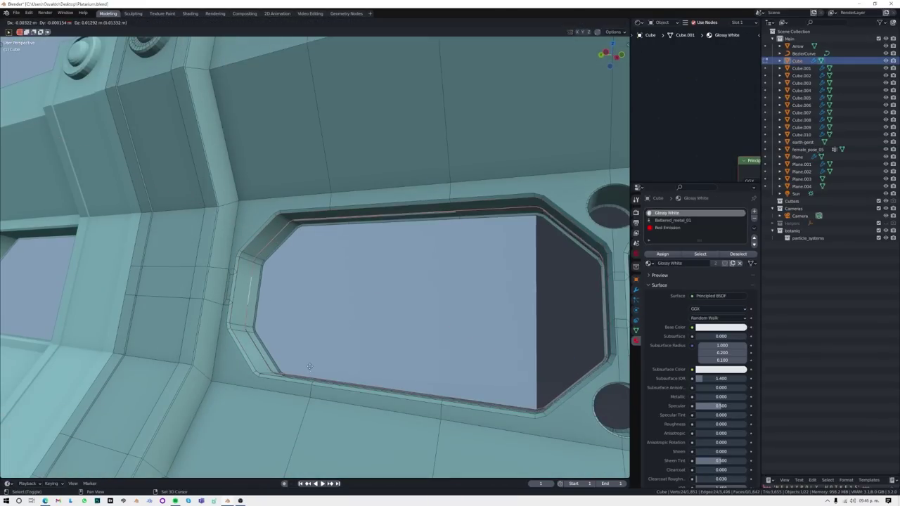
{"action": "left_click", "coordinate": [310, 368]}
{"action": "key", "text": "p"}
Step: Thicken the separated loop into a band and recalculate its normals
{"action": "mouse_move", "coordinate": [334, 316]}
{"action": "middle_mouse_down"}
{"action": "mouse_move", "coordinate": [362, 331]}
{"action": "mouse_move", "coordinate": [323, 283]}
{"action": "mouse_move", "coordinate": [362, 282]}
{"action": "mouse_move", "coordinate": [443, 325]}
{"action": "mouse_move", "coordinate": [446, 272]}
{"action": "middle_mouse_up"}
{"action": "left_click", "coordinate": [321, 280]}
{"action": "scroll", "coordinate": [321, 280], "scroll_direction": "up", "scroll_amount": 3}
{"action": "scroll", "coordinate": [442, 324], "scroll_direction": "down", "scroll_amount": 2}
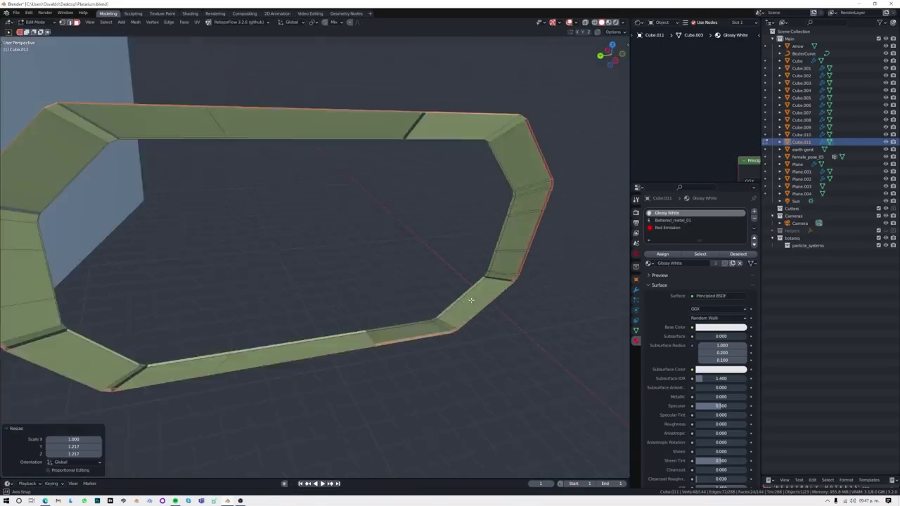
{"action": "key", "text": "a"}
{"action": "key", "text": "shift+n"}
Step: Return to object mode and review the Cube.012 band's modifier settings beside the wall panel
{"action": "key", "text": "Tab"}
{"action": "left_click", "coordinate": [636, 290]}
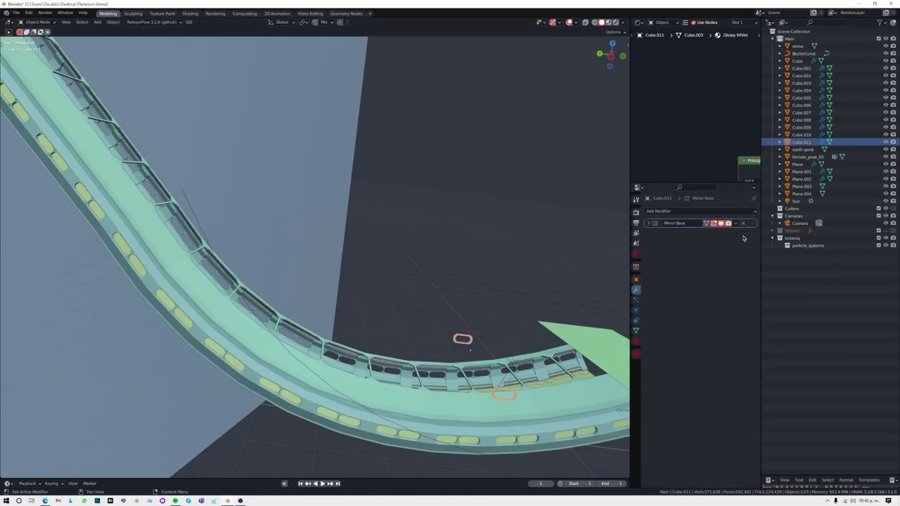
{"action": "middle_click_drag", "start_coordinate": [489, 379], "coordinate": [373, 266]}
{"action": "scroll", "coordinate": [194, 262], "scroll_direction": "up", "scroll_amount": 3}
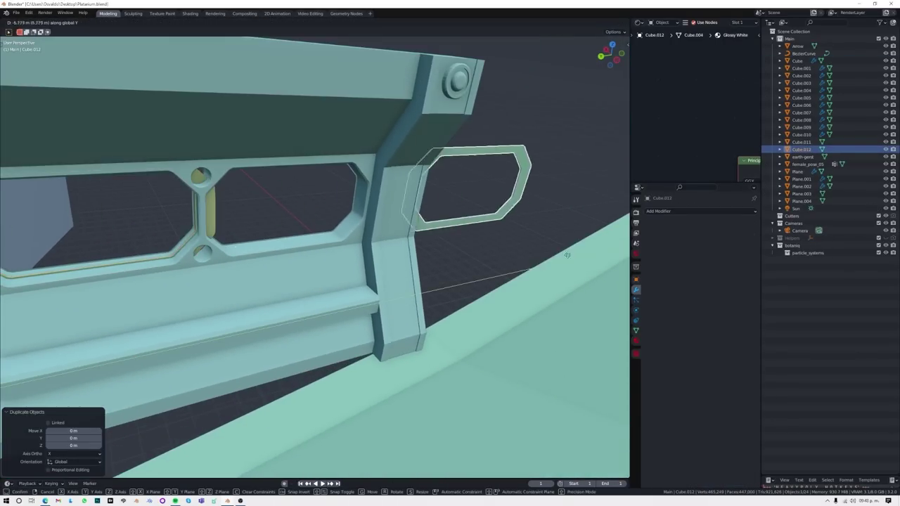
{"action": "middle_click_drag", "start_coordinate": [496, 250], "coordinate": [464, 288]}
Step: Place the trim ring beside the panel and save Platarium.blend
{"action": "key", "text": "g"}
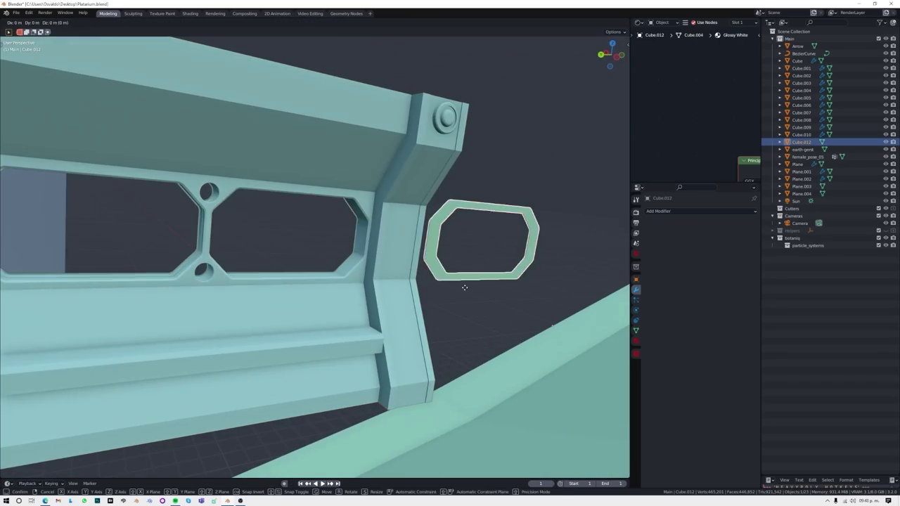
{"action": "scroll", "coordinate": [325, 271], "scroll_direction": "down", "scroll_amount": 5}
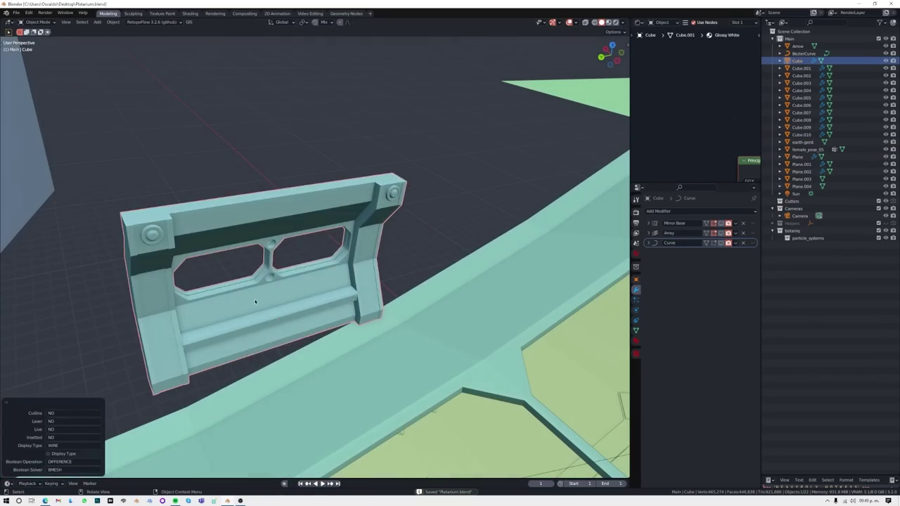
{"action": "scroll", "coordinate": [247, 223], "scroll_direction": "up", "scroll_amount": 6}
{"action": "key", "text": "ctrl+s"}
{"action": "scroll", "coordinate": [247, 223], "scroll_direction": "down", "scroll_amount": 5}
Step: Add a cube, raise it, and stretch it along Y into a ledge block
{"action": "key", "text": "shift+a"}
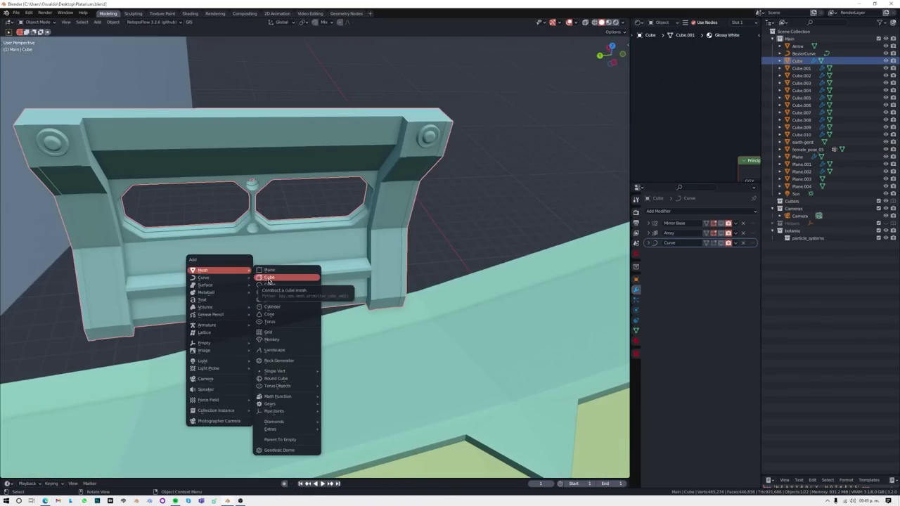
{"action": "left_click", "coordinate": [288, 277]}
{"action": "key", "text": "g"}
{"action": "key", "text": "z"}
{"action": "key", "text": "s"}
{"action": "key", "text": "y"}
{"action": "left_click", "coordinate": [327, 262]}
{"action": "middle_click_drag", "start_coordinate": [327, 261], "coordinate": [339, 240]}
{"action": "key", "text": "Tab"}
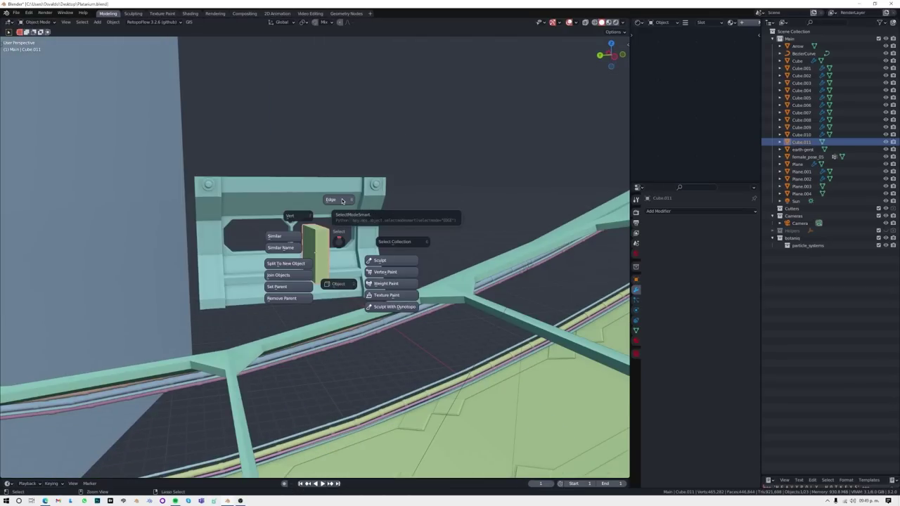
{"action": "middle_click_drag", "start_coordinate": [342, 201], "coordinate": [361, 317]}
Step: Move the yellow block along X onto the ledge beneath the windows
{"action": "key", "text": "g"}
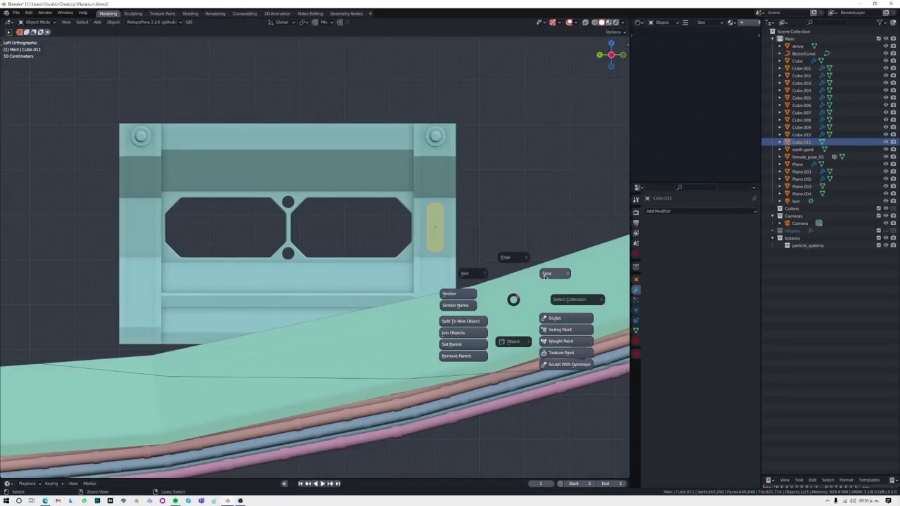
{"action": "key", "text": "Escape"}
{"action": "key", "text": "KP_Decimal"}
{"action": "middle_click_drag", "start_coordinate": [437, 271], "coordinate": [402, 285]}
{"action": "key", "text": "g"}
{"action": "key", "text": "x"}
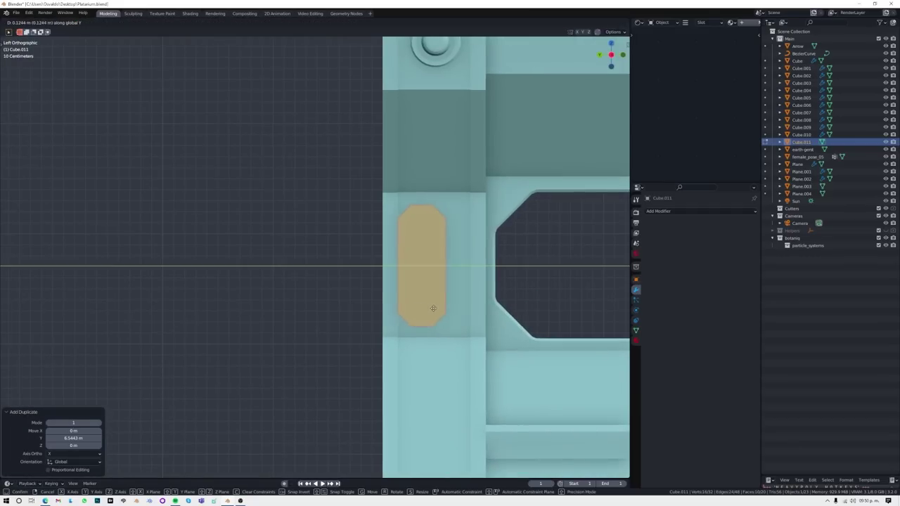
{"action": "mouse_move", "coordinate": [265, 262]}
{"action": "middle_mouse_down"}
{"action": "mouse_move", "coordinate": [355, 293]}
{"action": "mouse_move", "coordinate": [436, 242]}
{"action": "mouse_move", "coordinate": [351, 281]}
{"action": "mouse_move", "coordinate": [197, 287]}
{"action": "middle_mouse_up"}
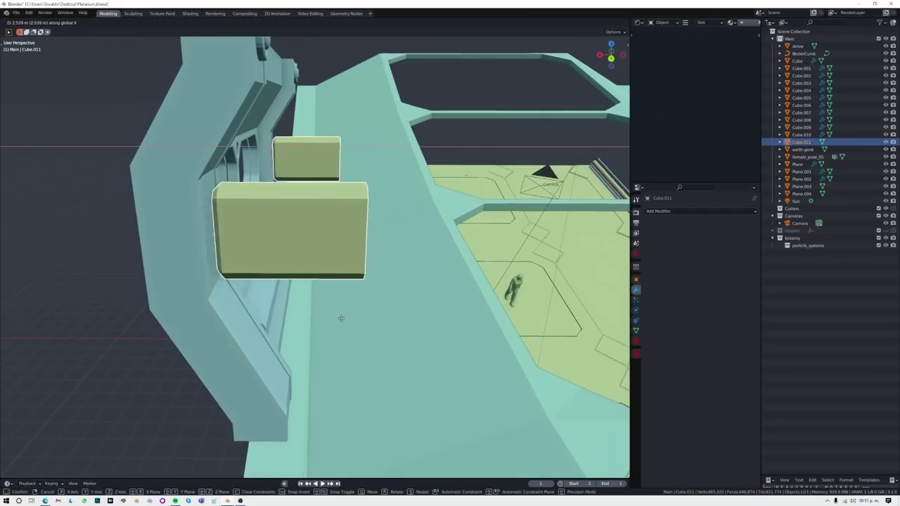
Step: Frame the wall panel and slide the yellow blocks along X
{"action": "key", "text": "Tab"}
{"action": "left_click", "coordinate": [197, 288]}
{"action": "key", "text": "KP_Decimal"}
{"action": "mouse_move", "coordinate": [401, 289]}
{"action": "middle_mouse_down"}
{"action": "mouse_move", "coordinate": [372, 312]}
{"action": "mouse_move", "coordinate": [240, 256]}
{"action": "middle_mouse_up"}
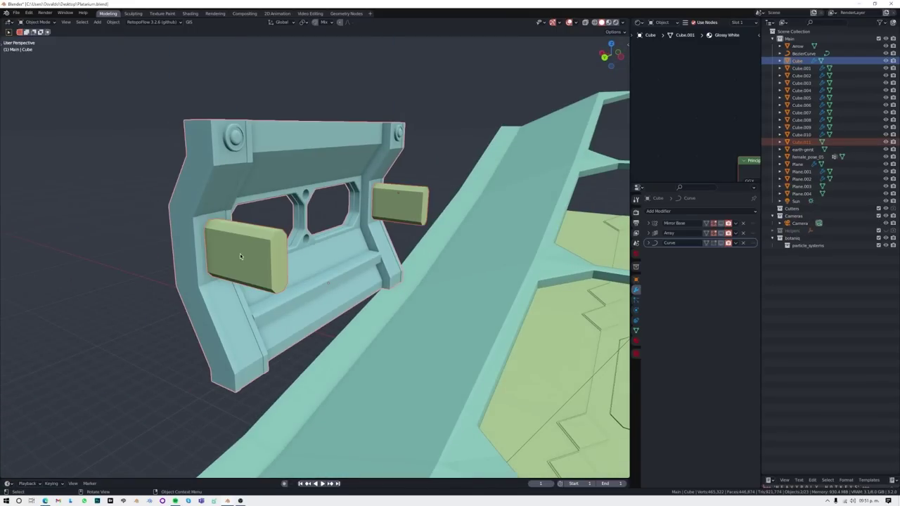
{"action": "key", "text": "g"}
{"action": "key", "text": "x"}
Step: Position the second yellow block vertically and along X beside the first
{"action": "left_click", "coordinate": [438, 301]}
{"action": "left_click", "coordinate": [366, 324]}
{"action": "key", "text": "g"}
{"action": "key", "text": "z"}
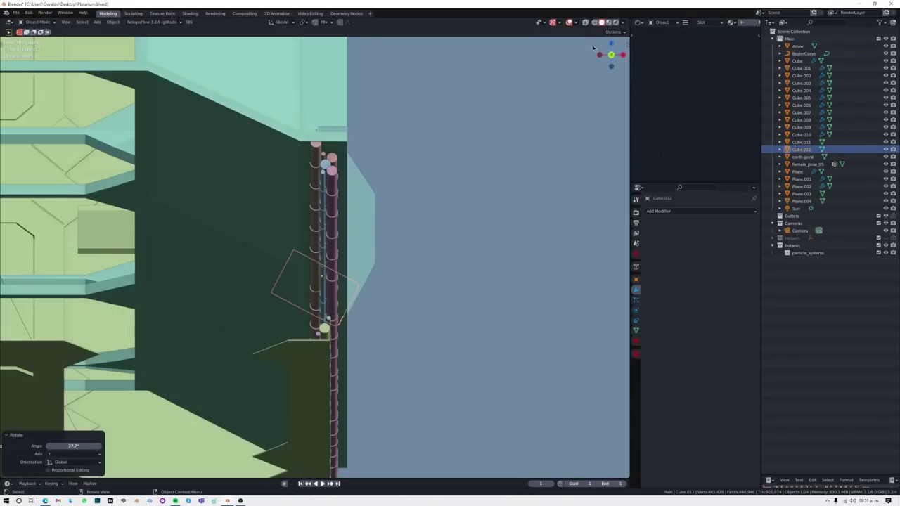
{"action": "mouse_move", "coordinate": [316, 253]}
{"action": "middle_mouse_down"}
{"action": "mouse_move", "coordinate": [409, 202]}
{"action": "mouse_move", "coordinate": [358, 305]}
{"action": "mouse_move", "coordinate": [396, 295]}
{"action": "mouse_move", "coordinate": [430, 256]}
{"action": "middle_mouse_up"}
{"action": "key", "text": "g"}
{"action": "key", "text": "x"}
{"action": "key", "text": "x"}
{"action": "left_click", "coordinate": [409, 202]}
Step: Join the yellow blocks into one object and lower it onto the ledge
{"action": "key", "text": "ctrl+j"}
{"action": "key", "text": "ctrl+Tab"}
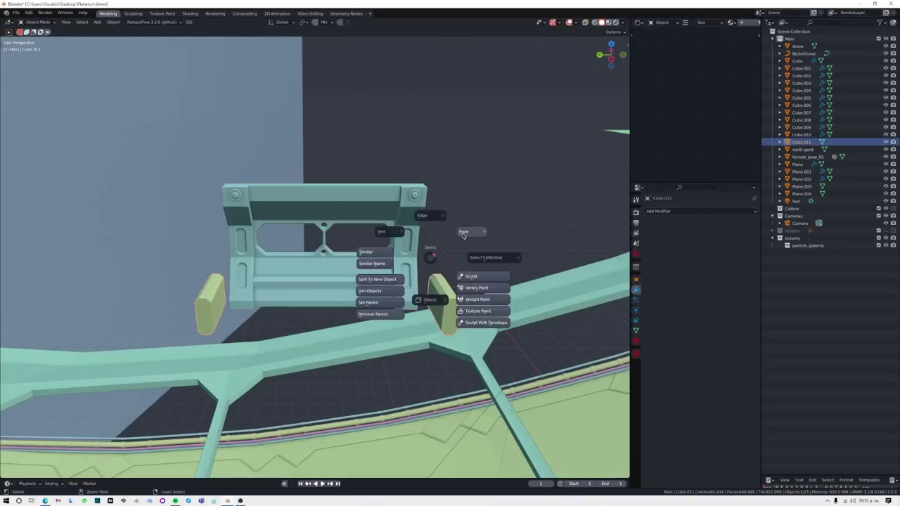
{"action": "mouse_move", "coordinate": [195, 284]}
{"action": "middle_mouse_down"}
{"action": "mouse_move", "coordinate": [267, 345]}
{"action": "mouse_move", "coordinate": [281, 369]}
{"action": "middle_mouse_up"}
{"action": "key", "text": "g"}
{"action": "key", "text": "z"}
{"action": "left_click", "coordinate": [280, 369]}
Step: Nudge the joined block into place using the see-through front view
{"action": "key", "text": "KP_1"}
{"action": "key", "text": "alt+z"}
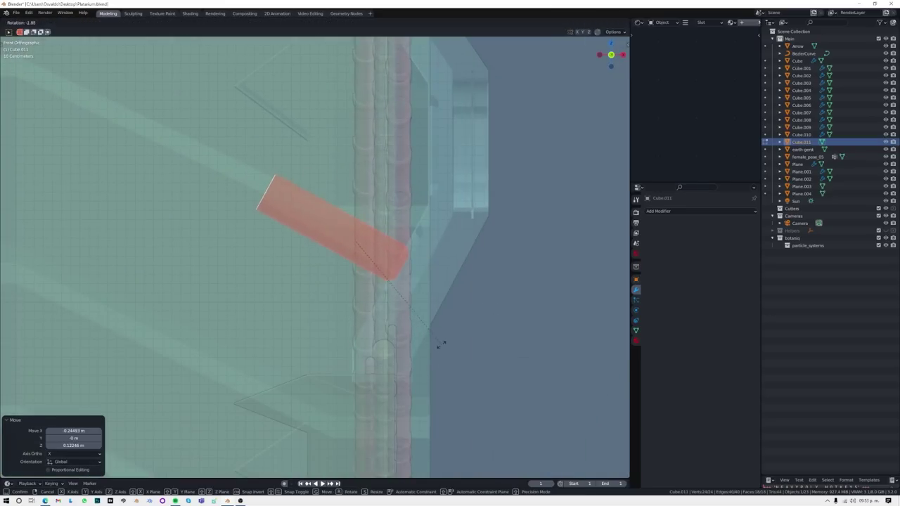
{"action": "right_click", "coordinate": [441, 343]}
{"action": "mouse_move", "coordinate": [441, 343]}
{"action": "middle_mouse_down"}
{"action": "mouse_move", "coordinate": [349, 268]}
{"action": "mouse_move", "coordinate": [492, 155]}
{"action": "middle_mouse_up"}
{"action": "key", "text": "alt+z"}
{"action": "key", "text": "g"}
{"action": "left_click", "coordinate": [564, 81]}
{"action": "key", "text": "KP_1"}
{"action": "key", "text": "alt+z"}
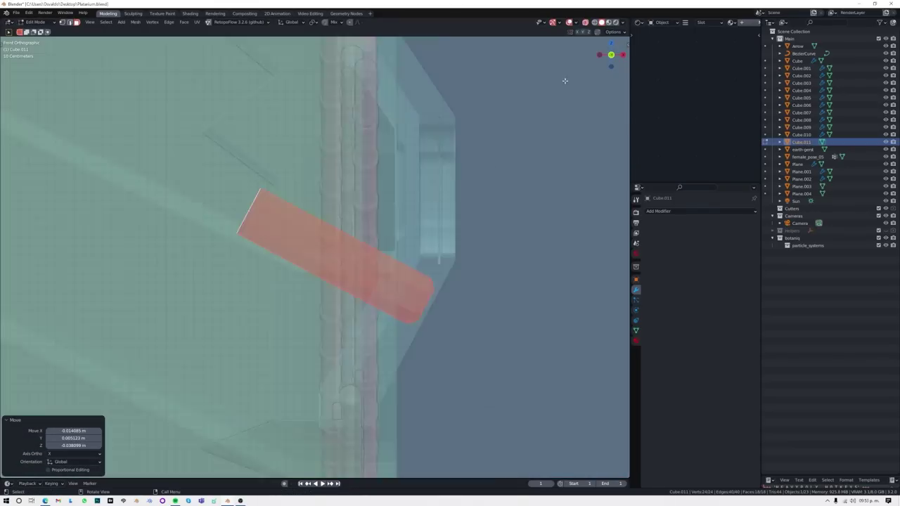
{"action": "key", "text": "alt+z"}
{"action": "middle_click_drag", "start_coordinate": [564, 81], "coordinate": [331, 278]}
Step: Finalize the three-segment rail under the windows, then turn off see-through view
{"action": "key", "text": "g"}
{"action": "left_click", "coordinate": [331, 277]}
{"action": "key", "text": "KP_1"}
{"action": "key", "text": "alt+z"}
{"action": "right_click", "coordinate": [463, 338]}
{"action": "key", "text": "alt+z"}
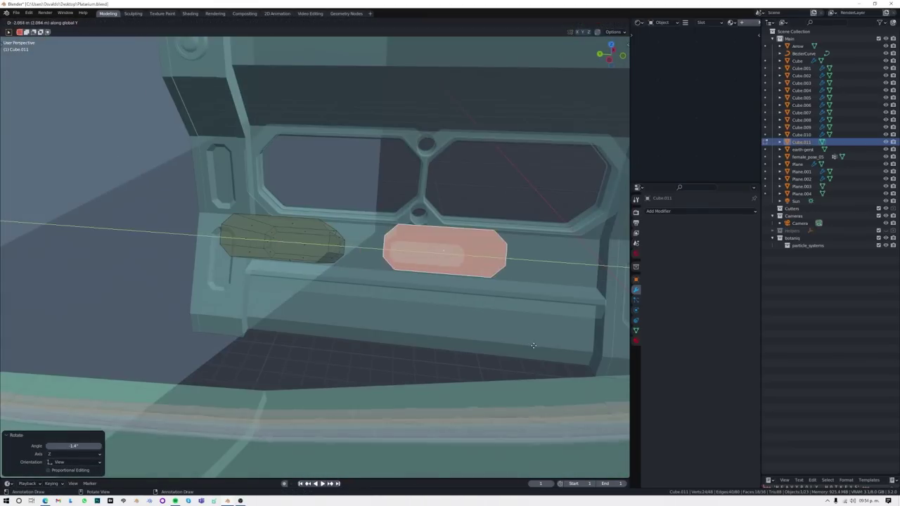
{"action": "mouse_move", "coordinate": [462, 338]}
{"action": "middle_mouse_down"}
{"action": "mouse_move", "coordinate": [422, 295]}
{"action": "mouse_move", "coordinate": [417, 257]}
{"action": "mouse_move", "coordinate": [466, 217]}
{"action": "middle_mouse_up"}
{"action": "key", "text": "alt+z"}
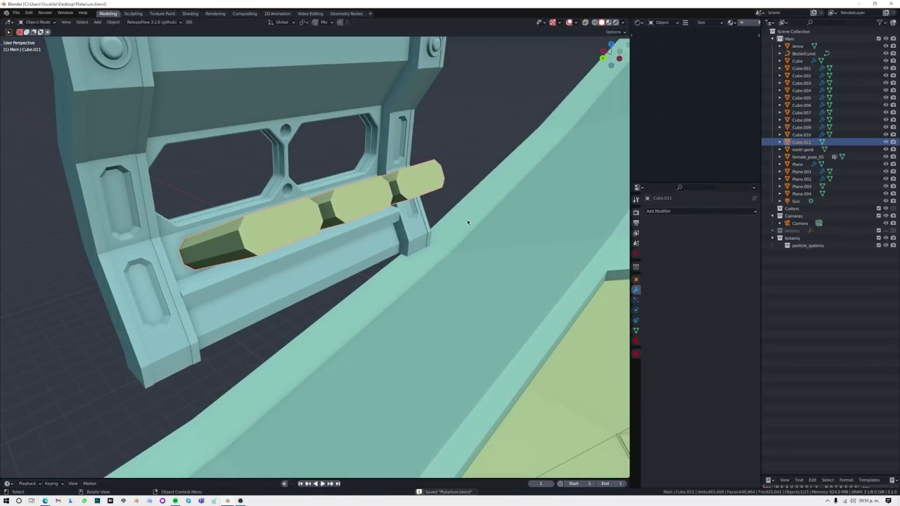
{"action": "left_click", "coordinate": [466, 217]}
{"action": "mouse_move", "coordinate": [211, 243]}
{"action": "middle_mouse_down"}
{"action": "mouse_move", "coordinate": [281, 342]}
{"action": "mouse_move", "coordinate": [335, 234]}
{"action": "mouse_move", "coordinate": [339, 252]}
{"action": "middle_mouse_up"}
Step: Add a 3-vertex cylinder as a triangular prism and frame it in side view
{"action": "scroll", "coordinate": [339, 252], "scroll_direction": "down", "scroll_amount": 3}
{"action": "key", "text": "shift+a"}
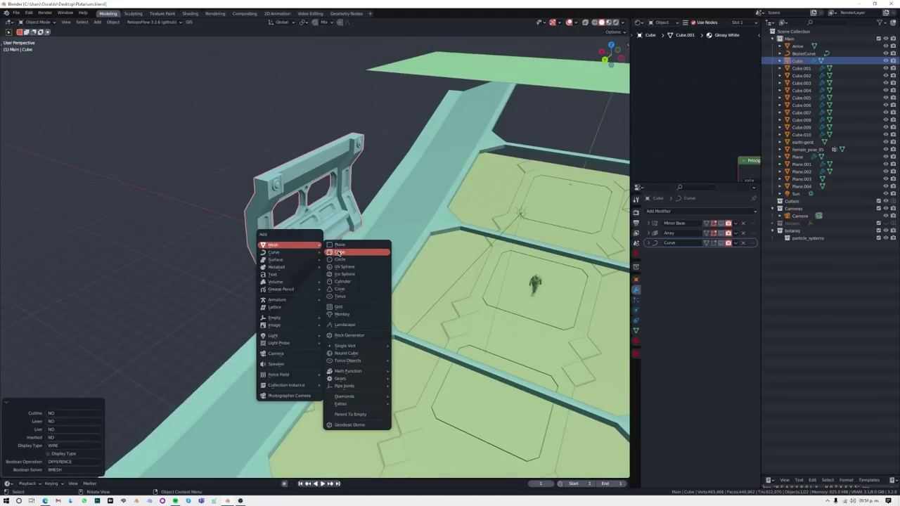
{"action": "left_click", "coordinate": [342, 281]}
{"action": "key", "text": "KP_Decimal"}
{"action": "key", "text": "Tab"}
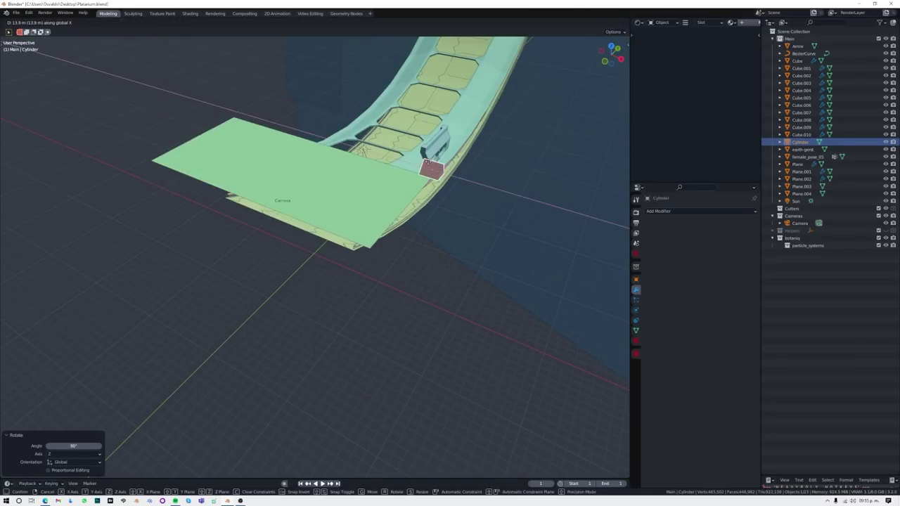
{"action": "key", "text": "Return"}
{"action": "key", "text": "ctrl+KP_3"}
{"action": "key", "text": "KP_Decimal"}
Step: Scale the prism and move the red triangles under the wall panel ledge
{"action": "key", "text": "s"}
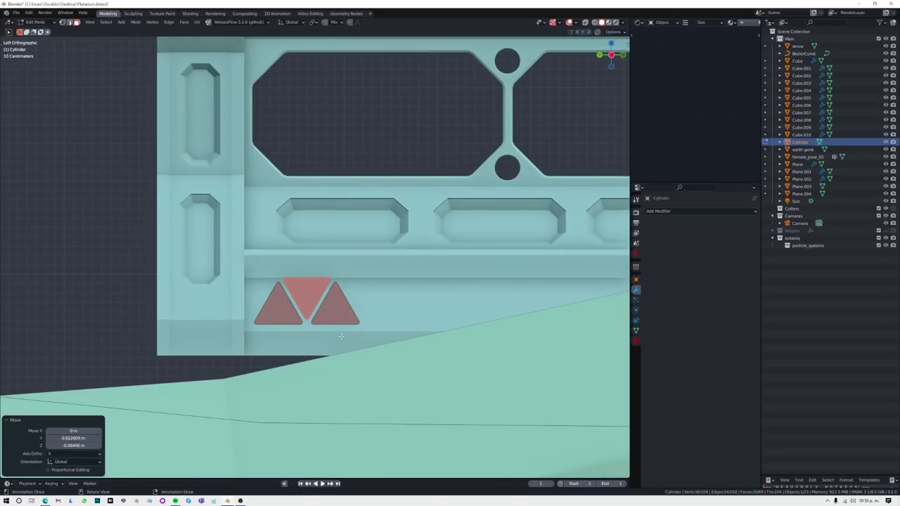
{"action": "left_click", "coordinate": [562, 325]}
{"action": "mouse_move", "coordinate": [540, 307]}
{"action": "middle_mouse_down"}
{"action": "mouse_move", "coordinate": [305, 331]}
{"action": "mouse_move", "coordinate": [386, 284]}
{"action": "mouse_move", "coordinate": [317, 291]}
{"action": "mouse_move", "coordinate": [274, 329]}
{"action": "mouse_move", "coordinate": [366, 310]}
{"action": "middle_mouse_up"}
{"action": "key", "text": "KP_1"}
{"action": "key", "text": "KP_Decimal"}
{"action": "key", "text": "alt+z"}
{"action": "left_click", "coordinate": [390, 292]}
Step: Slide the red triangles along local X and shrink them slightly
{"action": "key", "text": "alt+z"}
{"action": "key", "text": "g"}
{"action": "key", "text": "x"}
{"action": "key", "text": "x"}
{"action": "key", "text": "s"}
{"action": "left_click", "coordinate": [313, 291]}
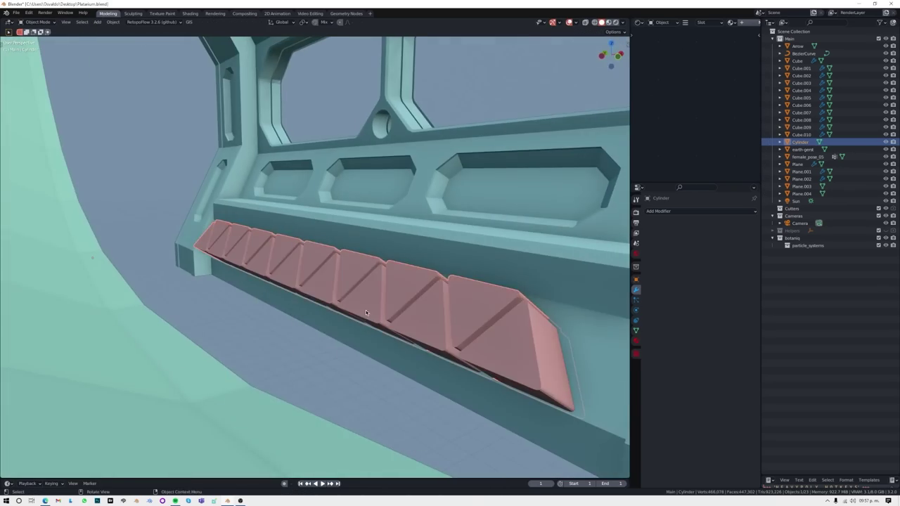
Step: Position the prism row and duplicate it along the Y axis
{"action": "key", "text": "Tab"}
{"action": "key", "text": "g"}
{"action": "left_click", "coordinate": [435, 276]}
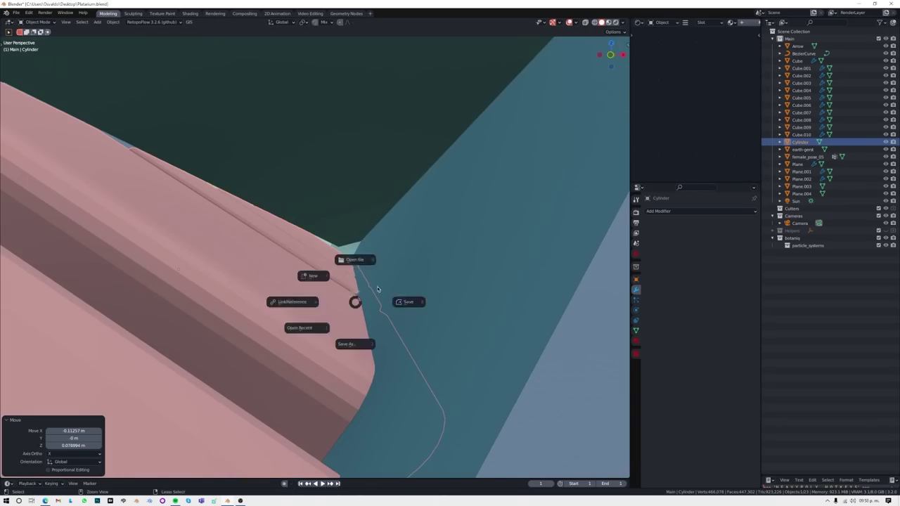
{"action": "key", "text": "shift+d"}
{"action": "key", "text": "y"}
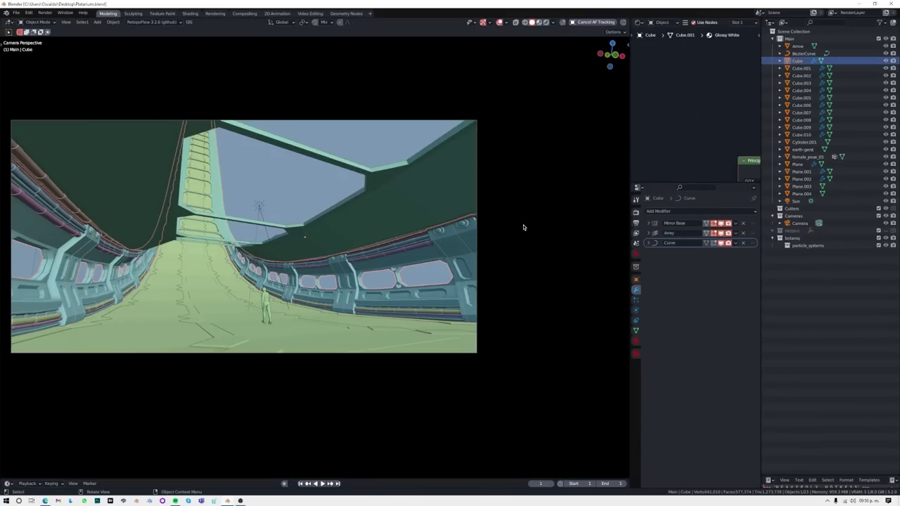
Step: Switch the viewport to Rendered preview to check the corridor lighting
{"action": "key", "text": "z"}
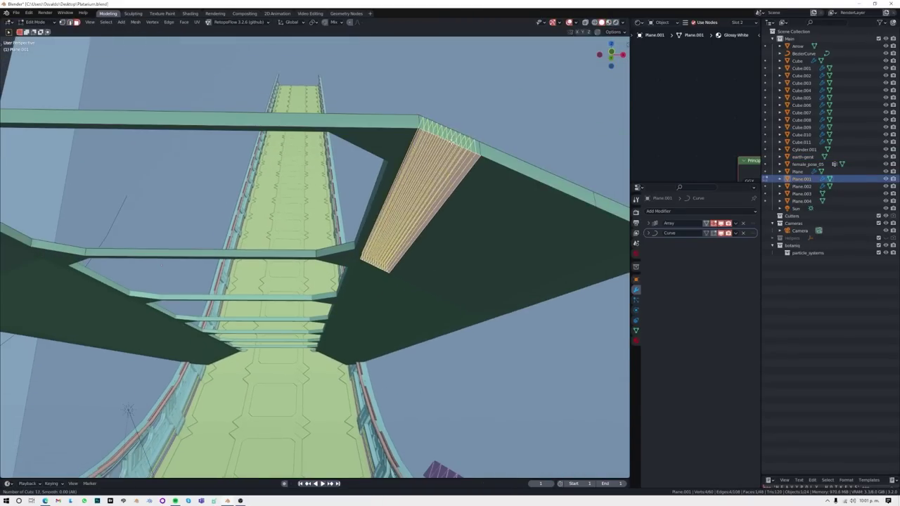
Step: Finish thickening the crossbeam strips and rotate the pink block row in top view
{"action": "left_click", "coordinate": [476, 121]}
{"action": "scroll", "coordinate": [336, 145], "scroll_direction": "up", "scroll_amount": 5}
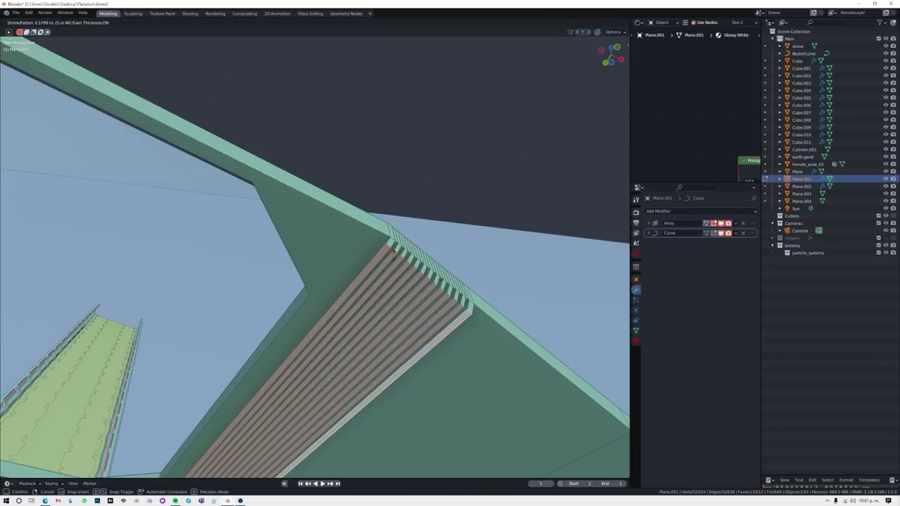
{"action": "key", "text": "Tab"}
{"action": "middle_click_drag", "start_coordinate": [406, 177], "coordinate": [360, 381]}
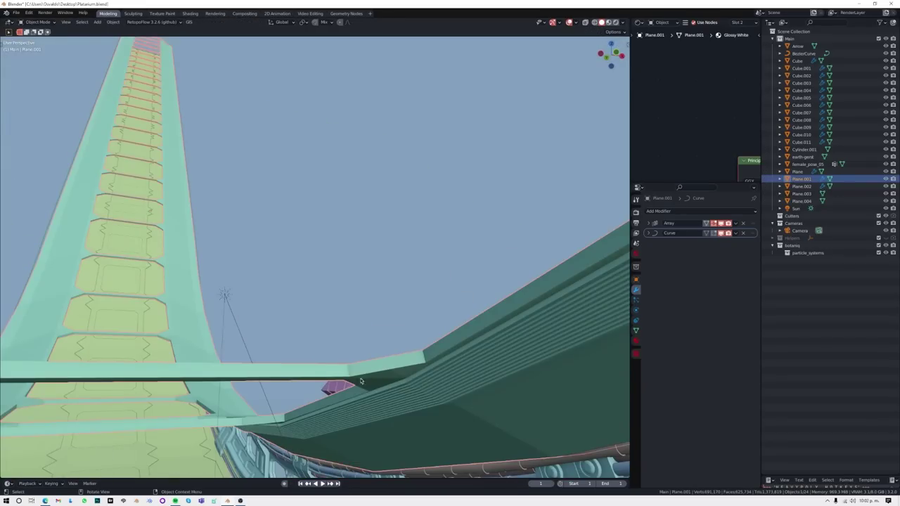
{"action": "key", "text": "KP_Decimal"}
{"action": "middle_click_drag", "start_coordinate": [451, 280], "coordinate": [420, 315]}
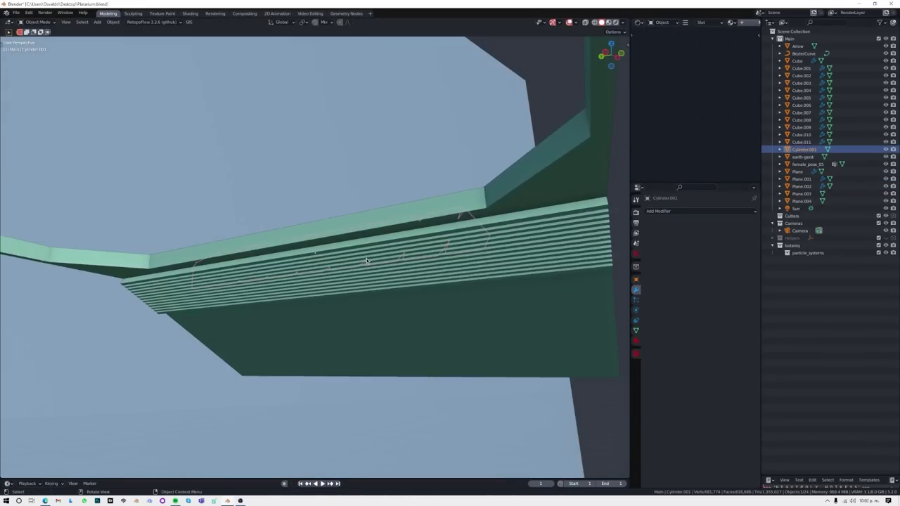
{"action": "key", "text": "KP_7"}
{"action": "key", "text": "r"}
{"action": "left_click", "coordinate": [409, 348]}
Step: Duplicate the triangulated panel row and place the copy alongside the original
{"action": "scroll", "coordinate": [409, 348], "scroll_direction": "up", "scroll_amount": 4}
{"action": "middle_click_drag", "start_coordinate": [331, 345], "coordinate": [383, 363]}
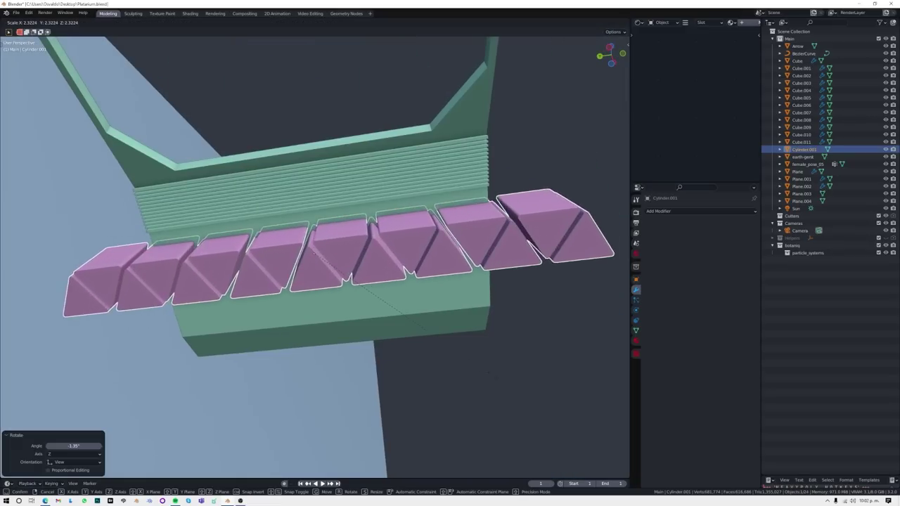
{"action": "key", "text": "Tab"}
{"action": "key", "text": "ctrl+l"}
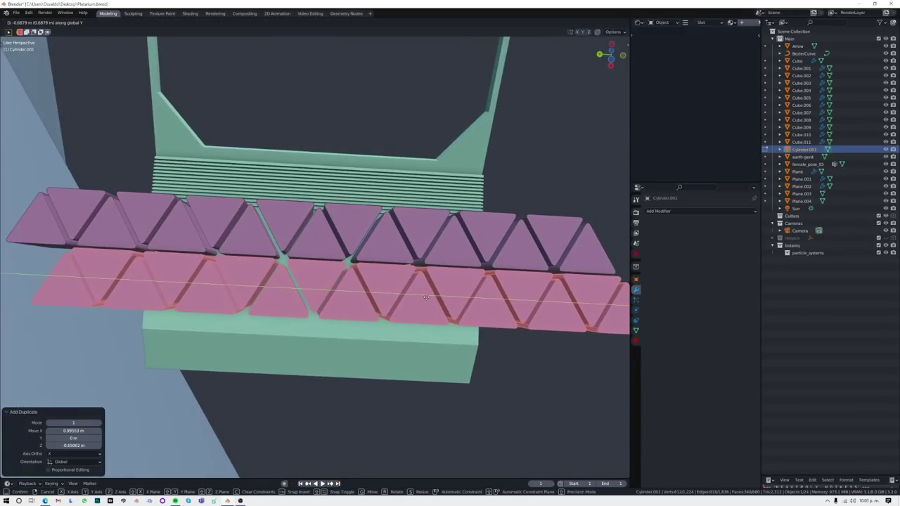
{"action": "mouse_move", "coordinate": [342, 301]}
{"action": "middle_mouse_down"}
{"action": "mouse_move", "coordinate": [193, 323]}
{"action": "mouse_move", "coordinate": [311, 316]}
{"action": "middle_mouse_up"}
{"action": "key", "text": "ctrl+Tab"}
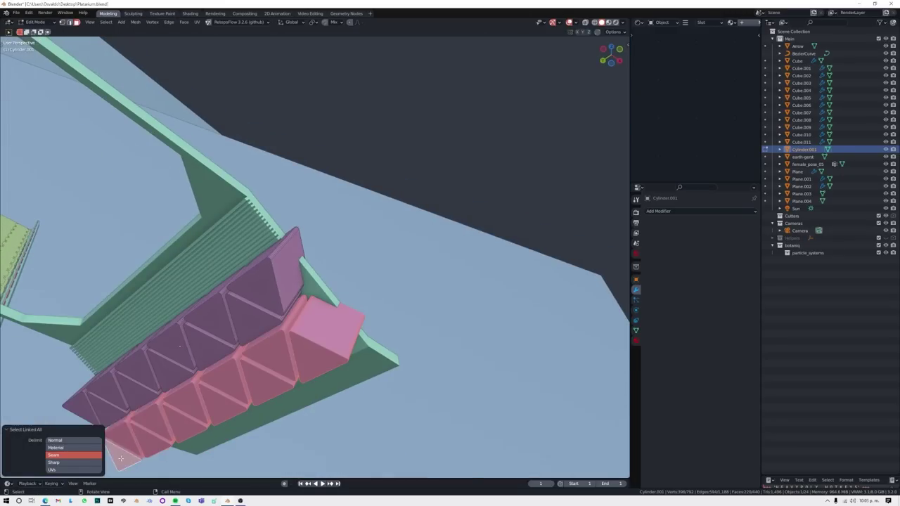
{"action": "key", "text": "g"}
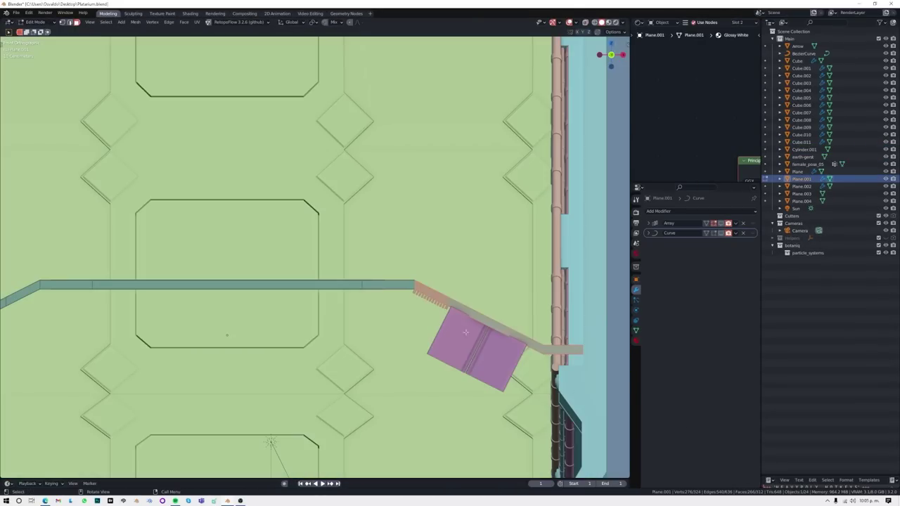
Step: Add 13 loop cuts on the beam's angled face and thicken them into ribbed strips
{"action": "scroll", "coordinate": [452, 305], "scroll_direction": "up", "scroll_amount": 4}
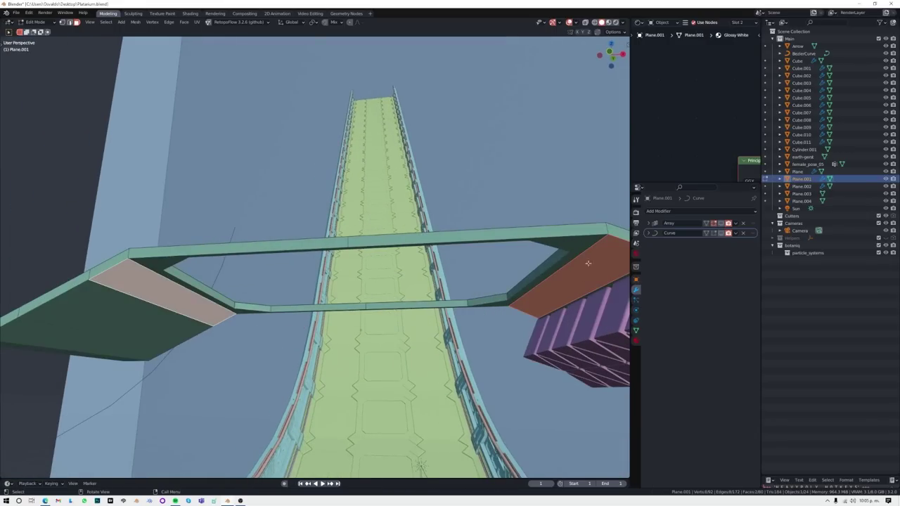
{"action": "middle_click_drag", "start_coordinate": [587, 263], "coordinate": [533, 242]}
{"action": "key", "text": "ctrl+r"}
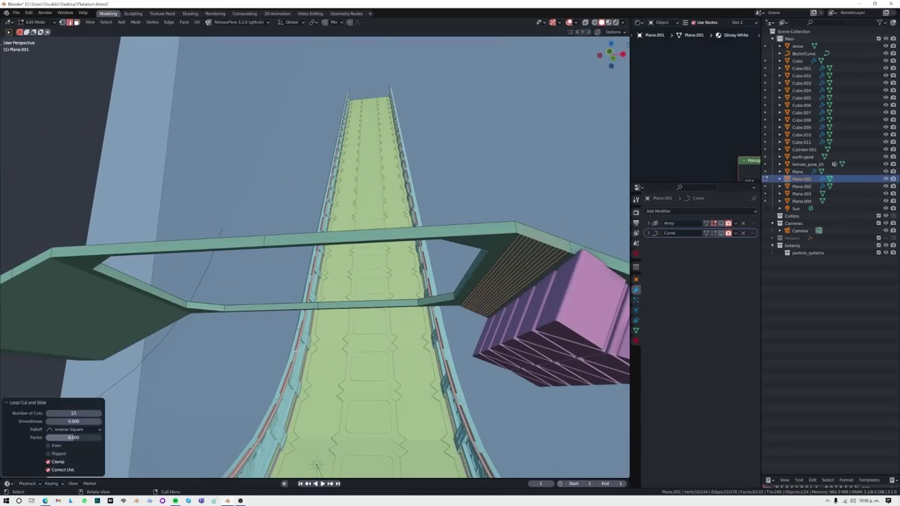
{"action": "middle_click_drag", "start_coordinate": [473, 261], "coordinate": [430, 246]}
{"action": "key", "text": "Tab"}
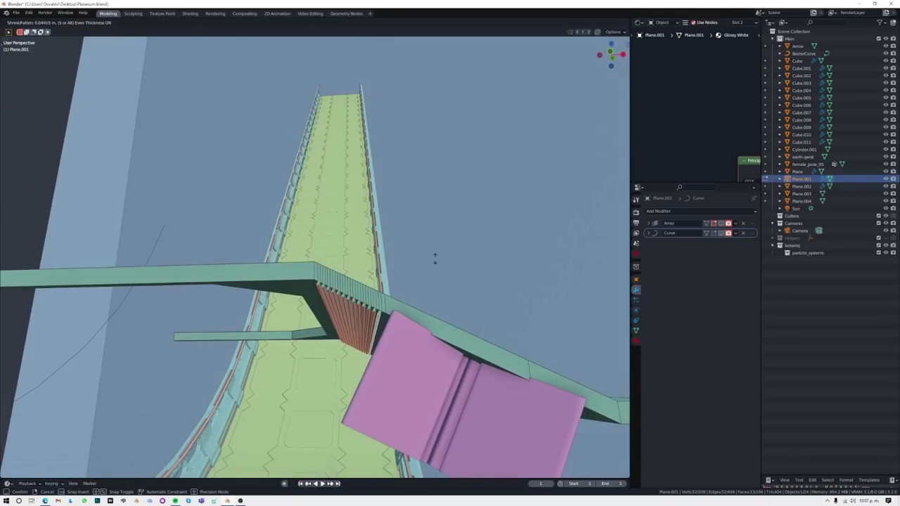
{"action": "left_click", "coordinate": [434, 259]}
{"action": "key", "text": "Tab"}
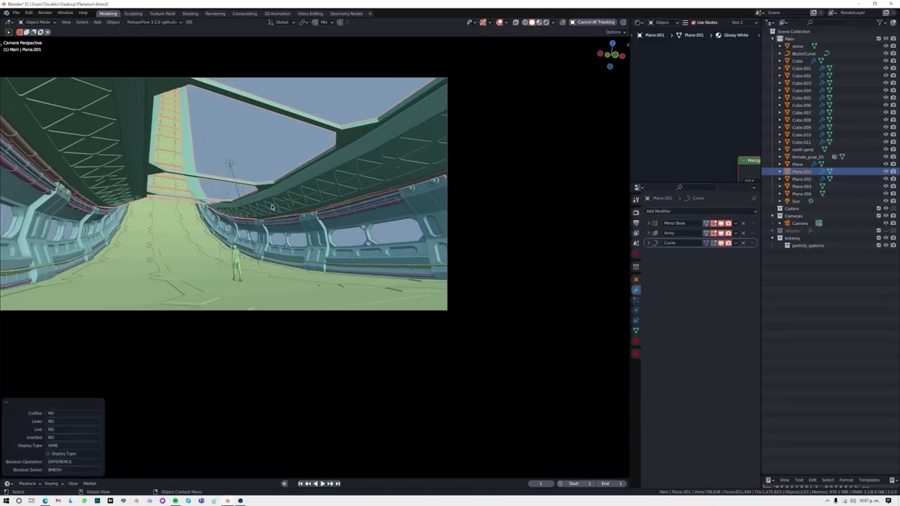
Step: Assign the roof emission material (Blackbody, strength 50) to the long roof strip face
{"action": "key", "text": "z"}
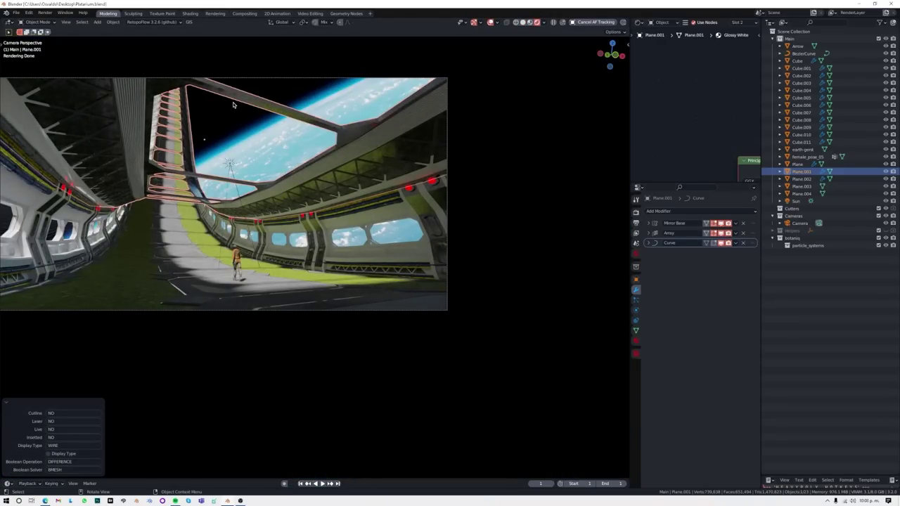
{"action": "middle_click_drag", "start_coordinate": [233, 104], "coordinate": [345, 260]}
{"action": "key", "text": "Tab"}
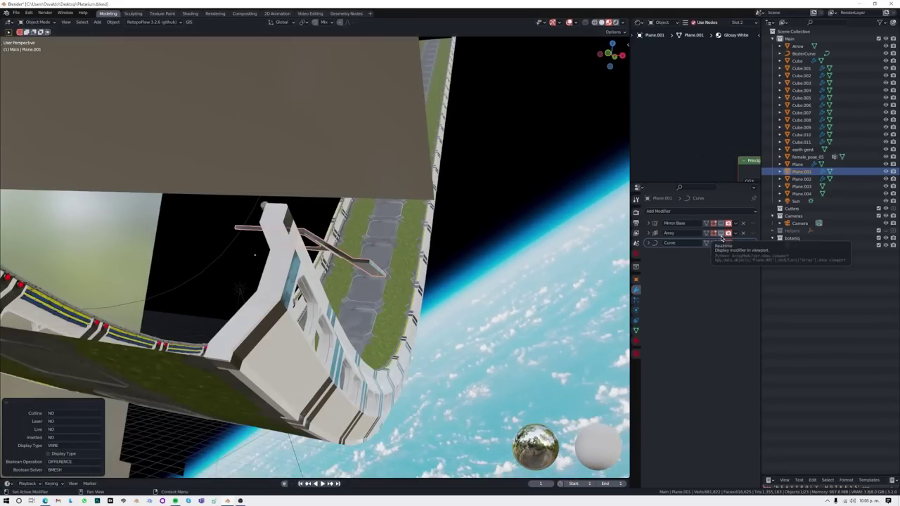
{"action": "left_click", "coordinate": [459, 288]}
{"action": "mouse_move", "coordinate": [415, 309]}
{"action": "middle_mouse_down"}
{"action": "mouse_move", "coordinate": [459, 288]}
{"action": "mouse_move", "coordinate": [552, 310]}
{"action": "middle_mouse_up"}
{"action": "key", "text": "ctrl+m"}
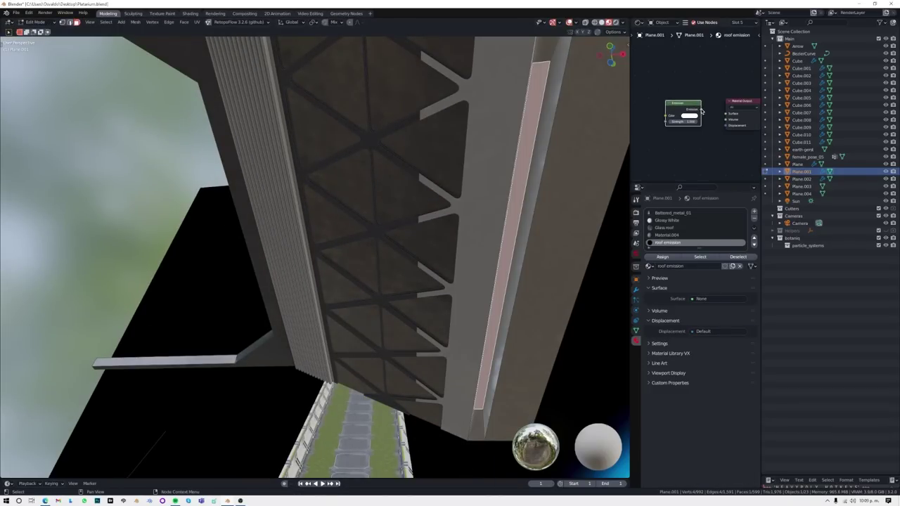
{"action": "key", "text": "Tab"}
Step: Check the glowing roof strip from the camera view in rendered shading
{"action": "key", "text": "KP_0"}
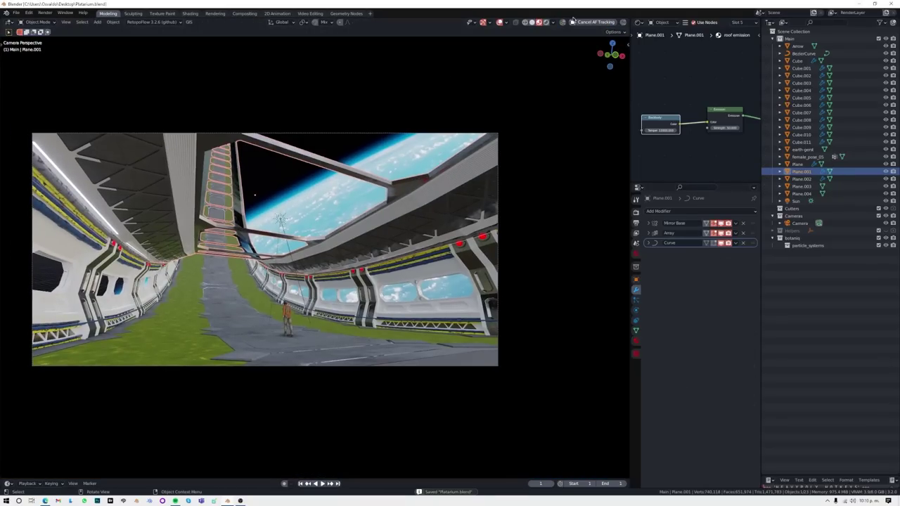
{"action": "left_click", "coordinate": [546, 22]}
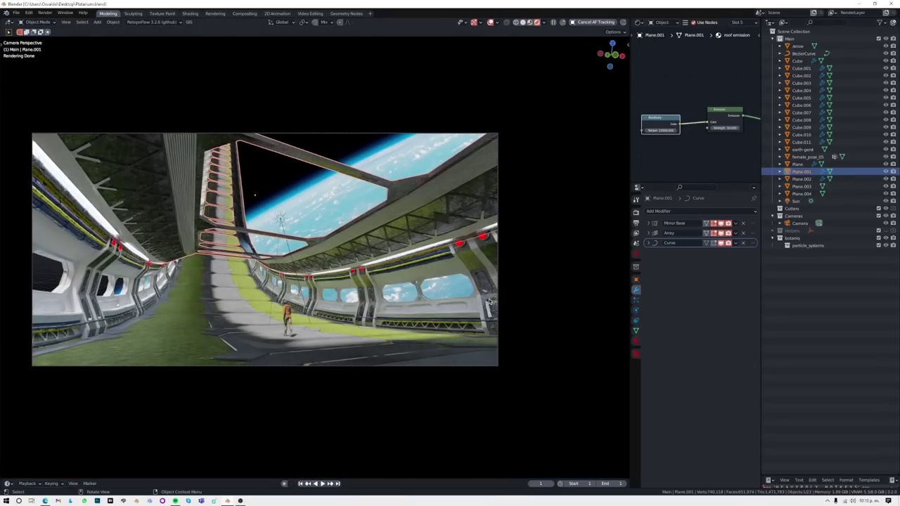
{"action": "middle_click_drag", "start_coordinate": [490, 301], "coordinate": [384, 279]}
{"action": "left_click", "coordinate": [636, 341]}
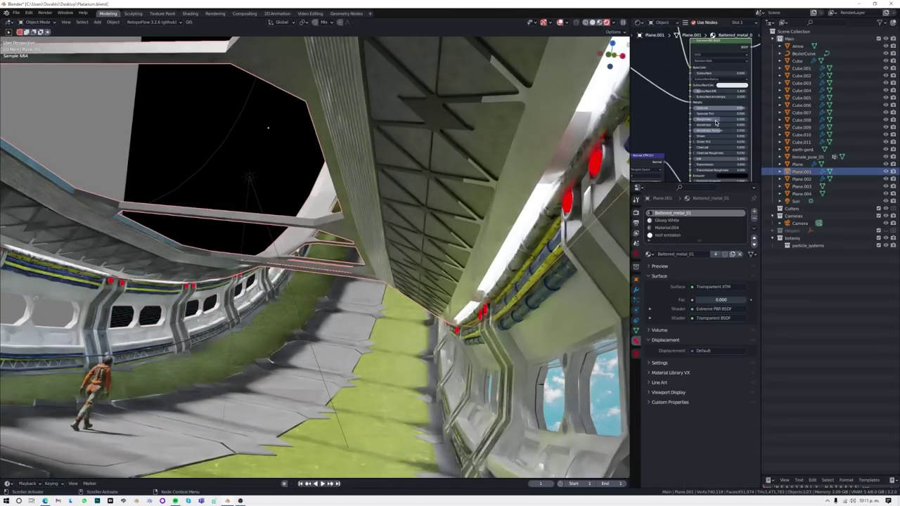
{"action": "key", "text": "KP_0"}
{"action": "middle_click_drag", "start_coordinate": [422, 246], "coordinate": [502, 226]}
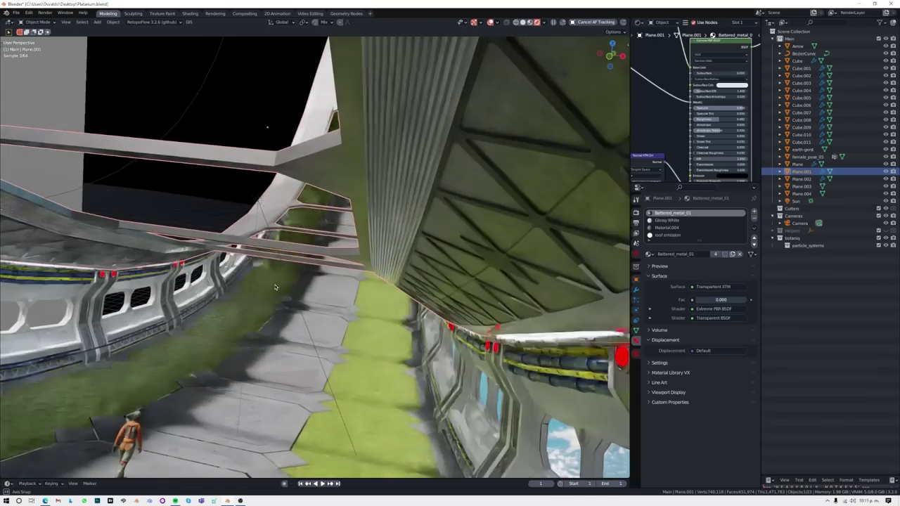
{"action": "key", "text": "z"}
Step: Give the ribbed roof beam faces a new gold metallic Principled BSDF material
{"action": "key", "text": "KP_1"}
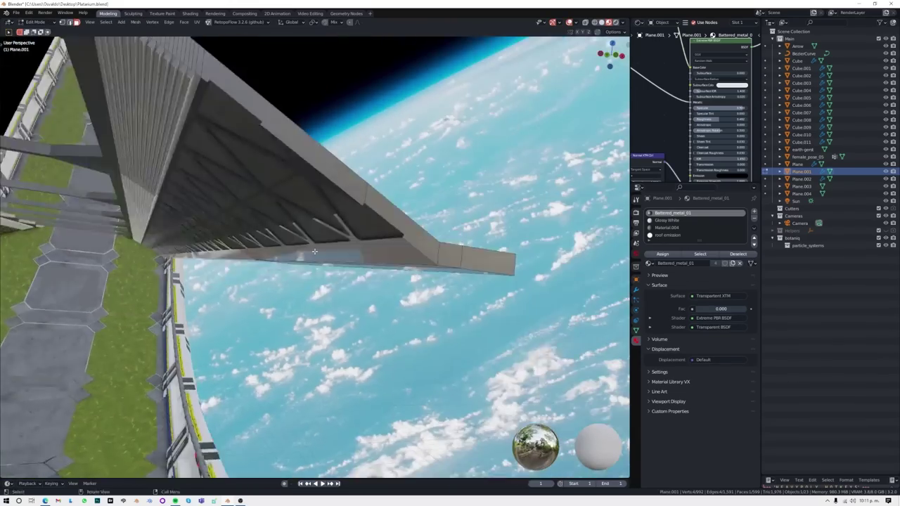
{"action": "key", "text": "Tab"}
{"action": "key", "text": "KP_Decimal"}
{"action": "key", "text": "shift+m"}
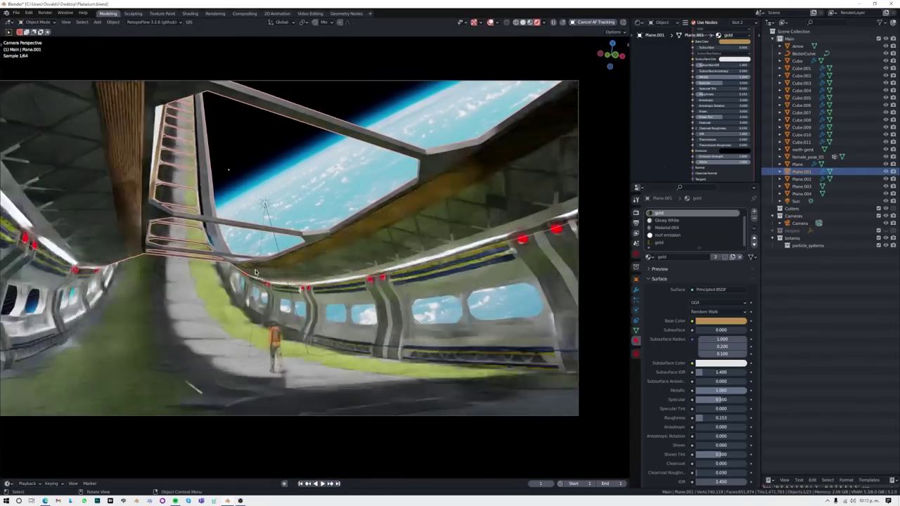
Step: Save the scene and select the Sun to inspect its light settings
{"action": "key", "text": "ctrl+s"}
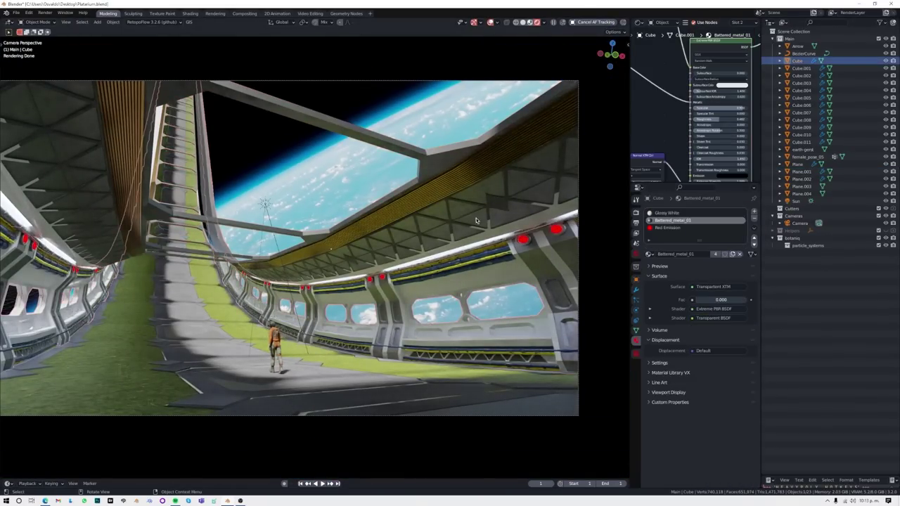
{"action": "key", "text": "Tab"}
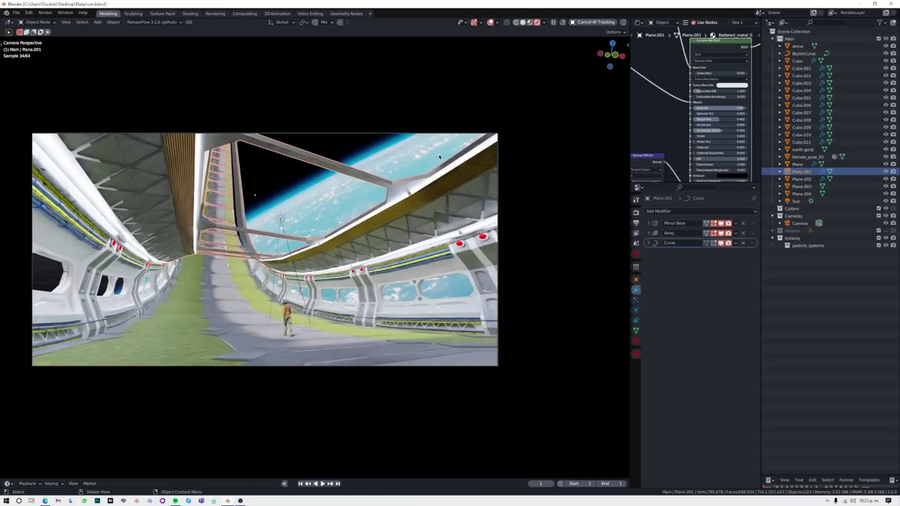
{"action": "left_click", "coordinate": [808, 200]}
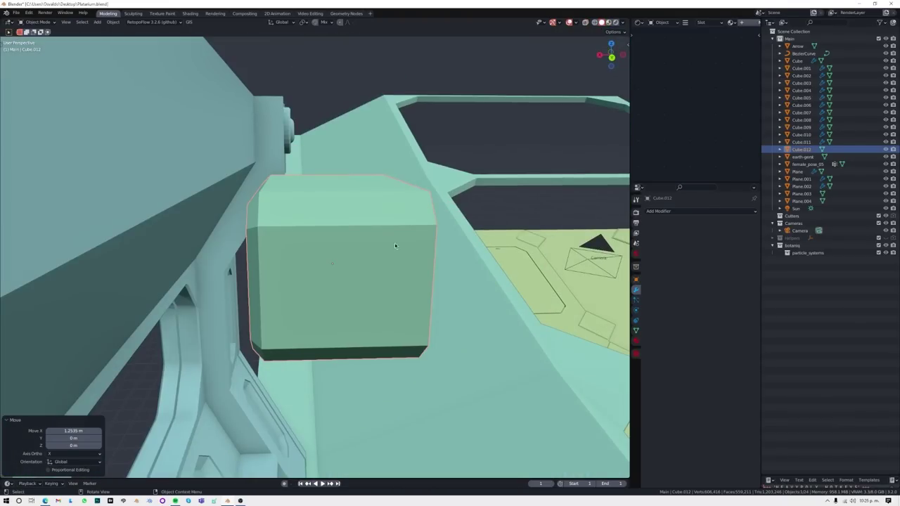
Step: Rotate the new block about Y and view the wall lights in rendered shading
{"action": "key", "text": "r"}
{"action": "key", "text": "y"}
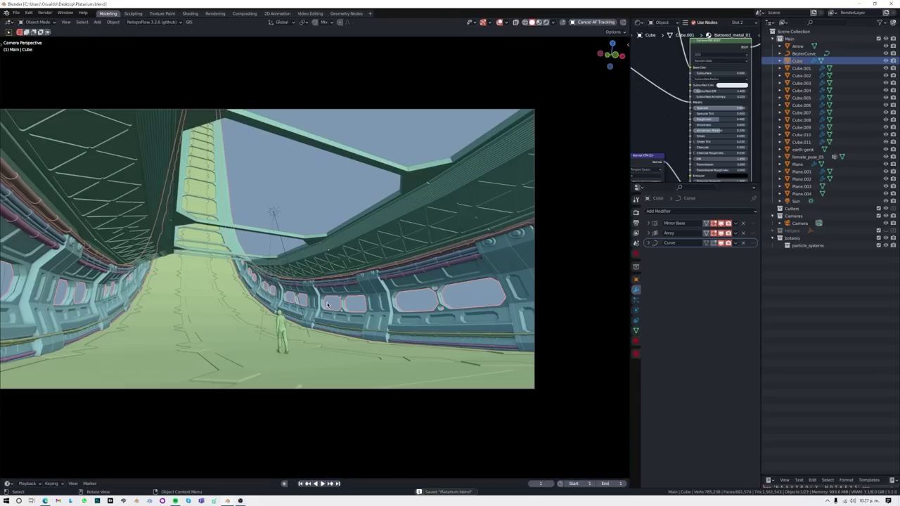
{"action": "key", "text": "z"}
{"action": "left_click", "coordinate": [399, 229]}
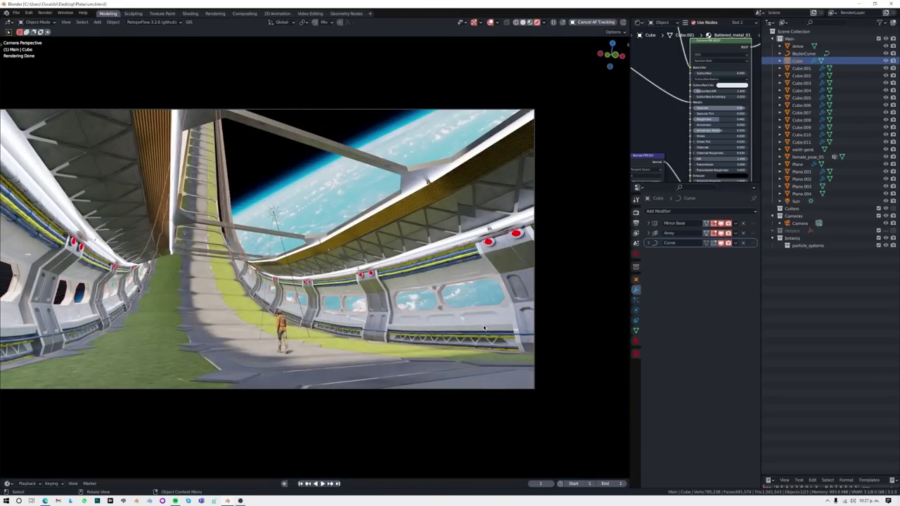
{"action": "middle_click_drag", "start_coordinate": [483, 328], "coordinate": [392, 285]}
Step: Replace the Emission node with a Principled BSDF emitting red at strength 5
{"action": "key", "text": "x"}
{"action": "key", "text": "shift+a"}
{"action": "type", "text": "pr"}
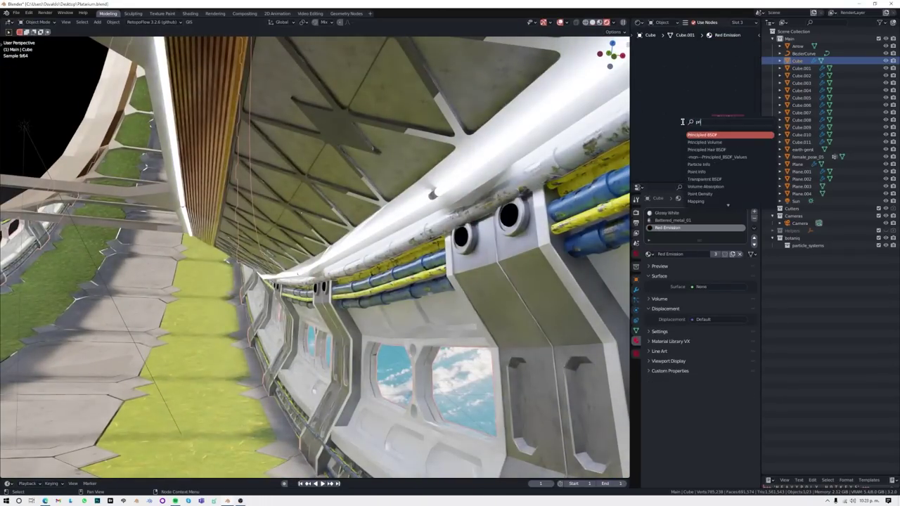
{"action": "left_click_drag", "start_coordinate": [715, 131], "coordinate": [714, 129]}
{"action": "scroll", "coordinate": [695, 137], "scroll_direction": "up", "scroll_amount": 4}
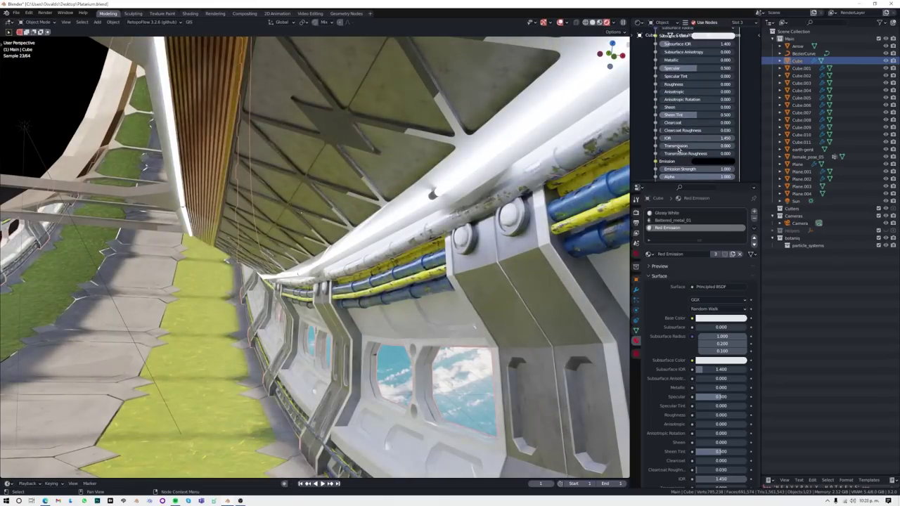
{"action": "scroll", "coordinate": [681, 169], "scroll_direction": "down", "scroll_amount": 2, "text": "shift"}
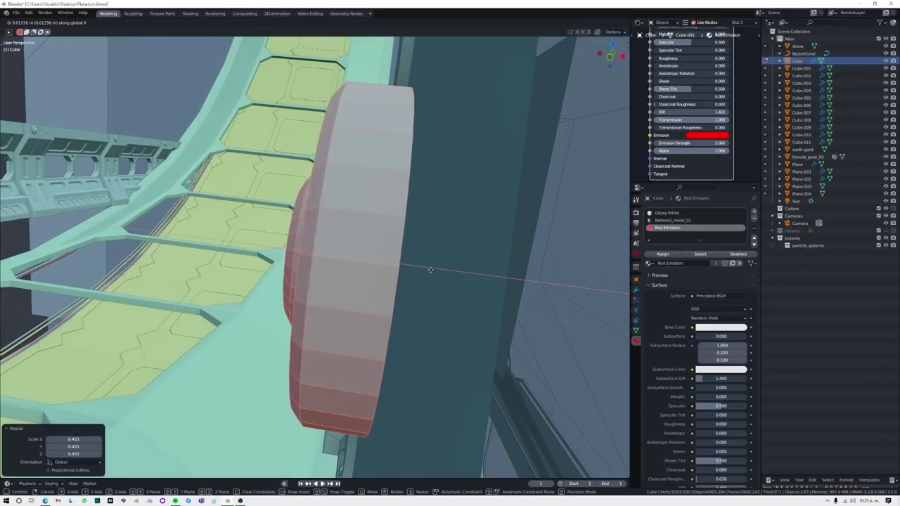
{"action": "middle_click_drag", "start_coordinate": [408, 260], "coordinate": [401, 275]}
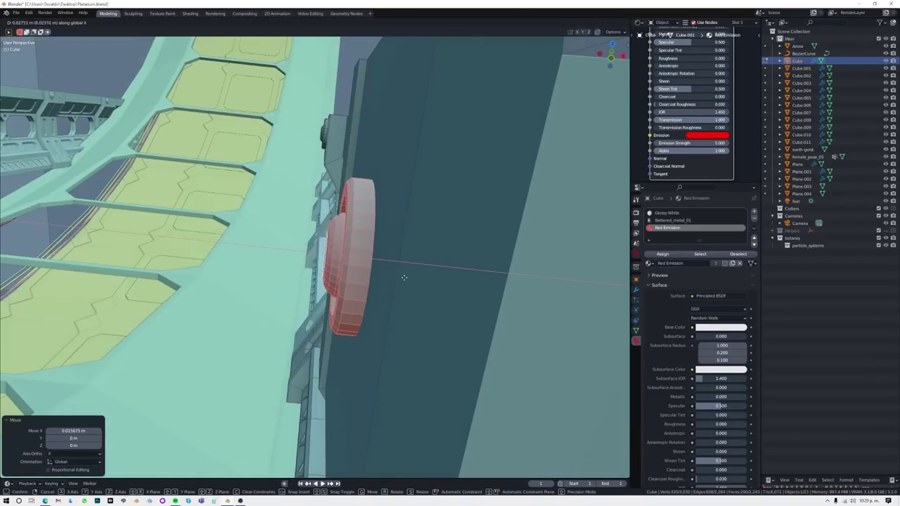
{"action": "scroll", "coordinate": [401, 274], "scroll_direction": "down", "scroll_amount": 2}
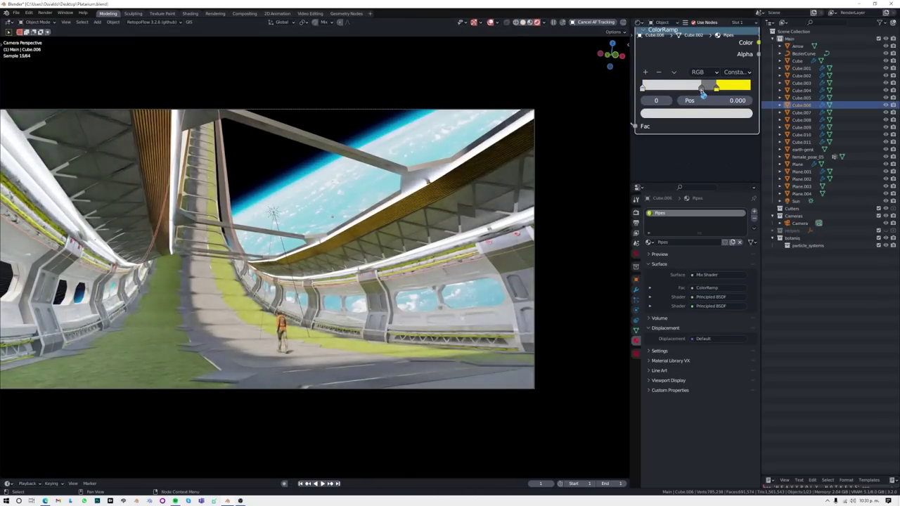
Step: Recolour the Pipes colour ramp's yellow third stop to dark blue (value 0.162)
{"action": "left_click", "coordinate": [716, 87]}
{"action": "left_click", "coordinate": [696, 113]}
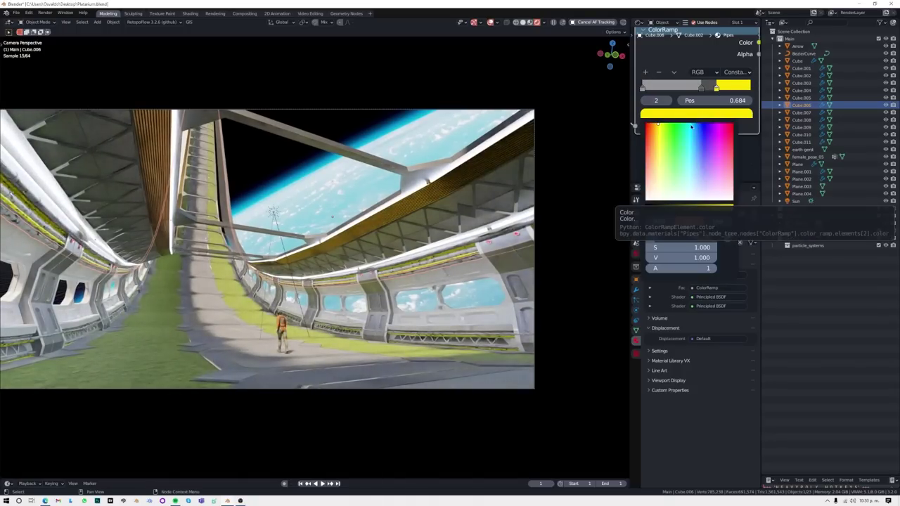
{"action": "left_click_drag", "start_coordinate": [691, 127], "coordinate": [699, 153]}
{"action": "left_click", "coordinate": [684, 210]}
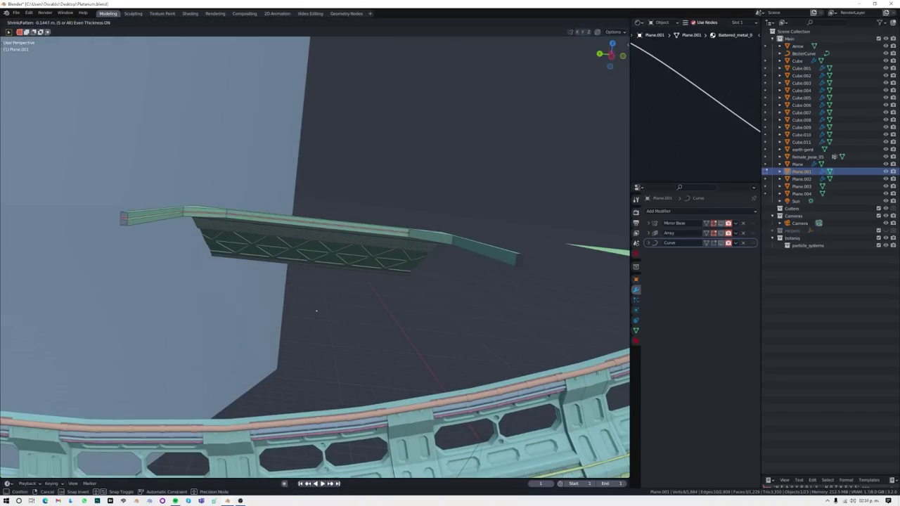
Step: Adjust the triangle piece's position and corner vertex on the roof beam
{"action": "key", "text": "ctrl+r"}
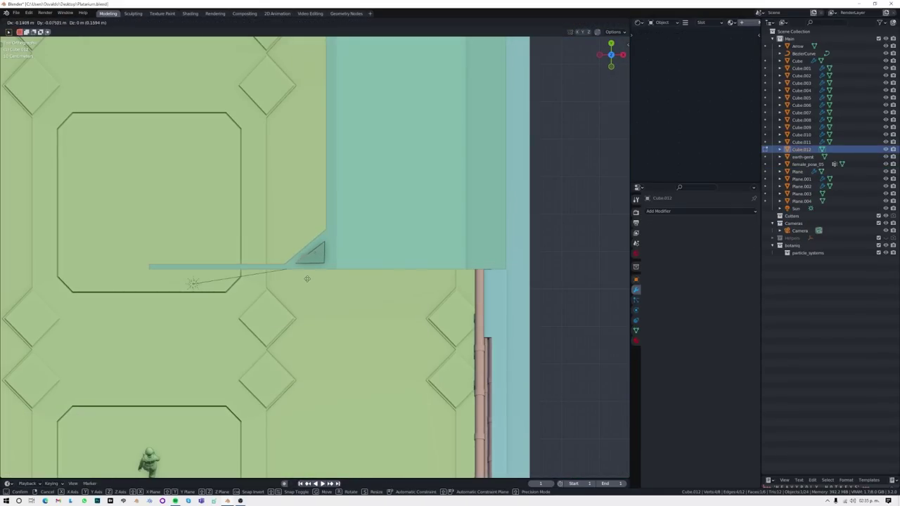
{"action": "left_click", "coordinate": [306, 278]}
{"action": "scroll", "coordinate": [317, 255], "scroll_direction": "up", "scroll_amount": 5}
{"action": "left_click", "coordinate": [325, 261]}
{"action": "key", "text": "g"}
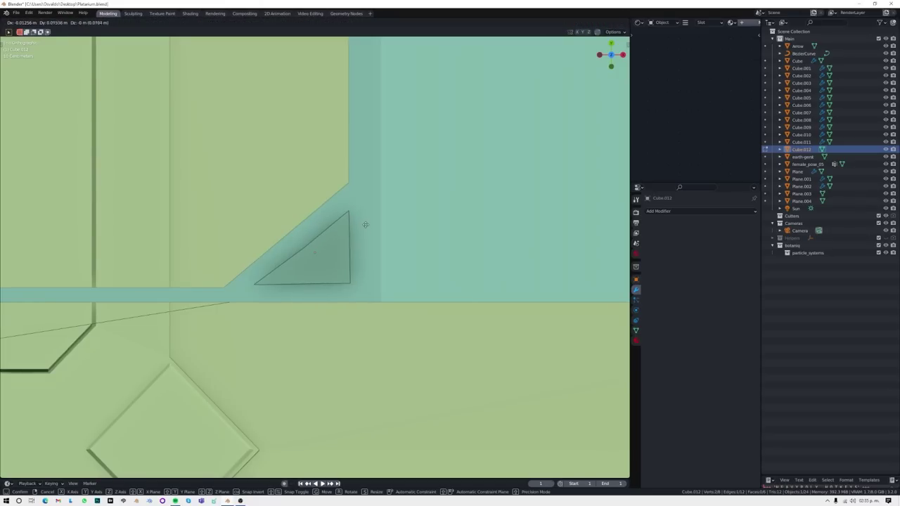
{"action": "scroll", "coordinate": [374, 302], "scroll_direction": "down", "scroll_amount": 5}
{"action": "middle_click_drag", "start_coordinate": [377, 322], "coordinate": [419, 177]}
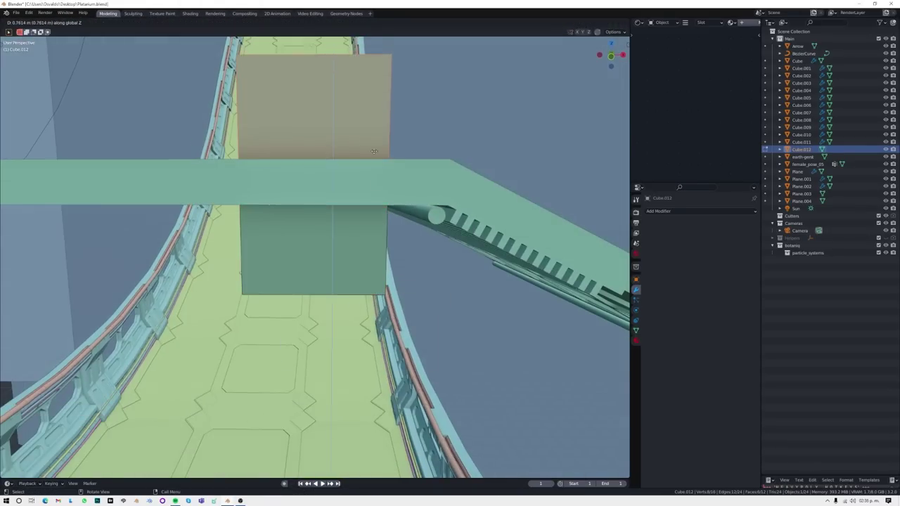
Step: Rotate the triangle 180° about Z and place a new vertex
{"action": "key", "text": "KP_7"}
{"action": "type", "text": "rz180"}
{"action": "key", "text": "Return"}
{"action": "key", "text": "KP_Decimal"}
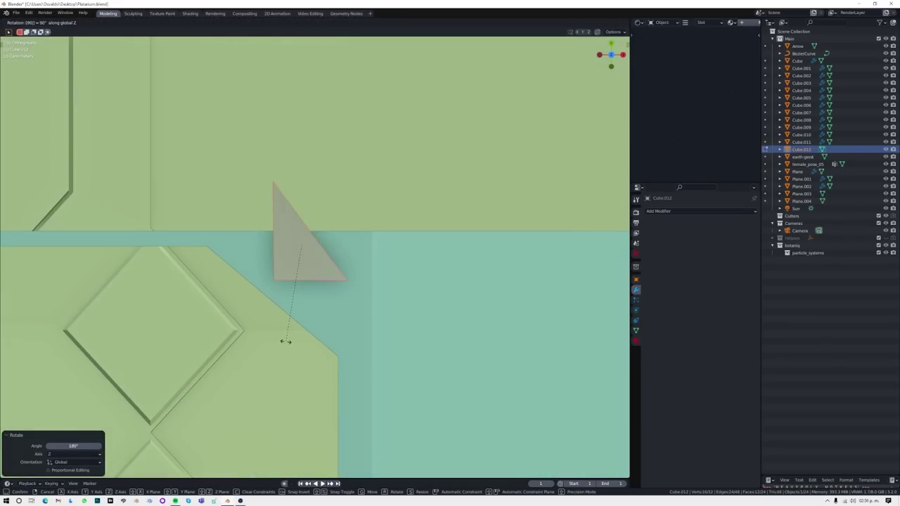
{"action": "right_click", "coordinate": [267, 264], "text": "ctrl"}
{"action": "key", "text": "g"}
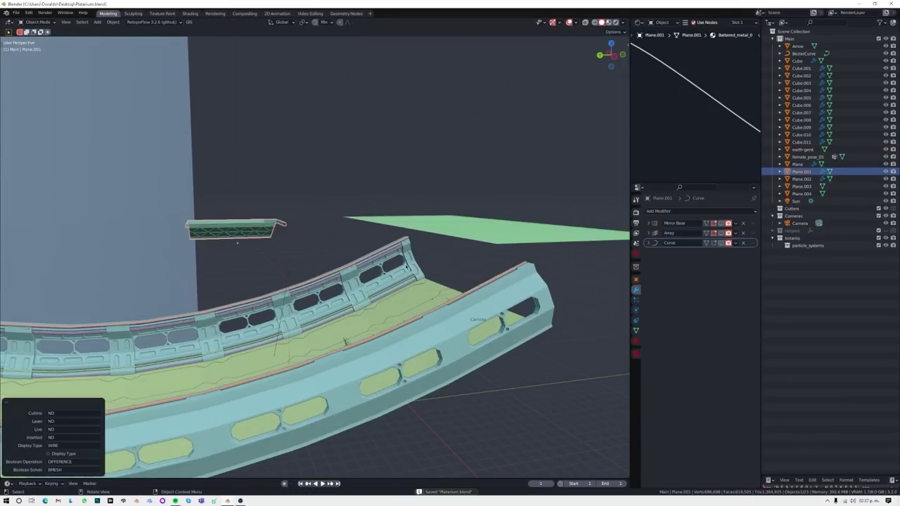
Step: Isolate the wall panel, add a cylinder and position its dots along Y
{"action": "left_click", "coordinate": [407, 266]}
{"action": "key", "text": "KP_Decimal"}
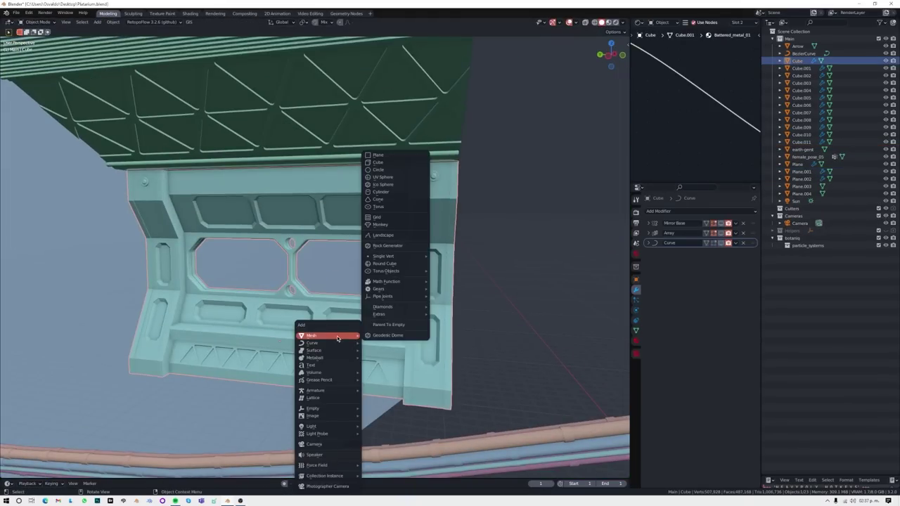
{"action": "left_click", "coordinate": [381, 192]}
{"action": "key", "text": "KP_3"}
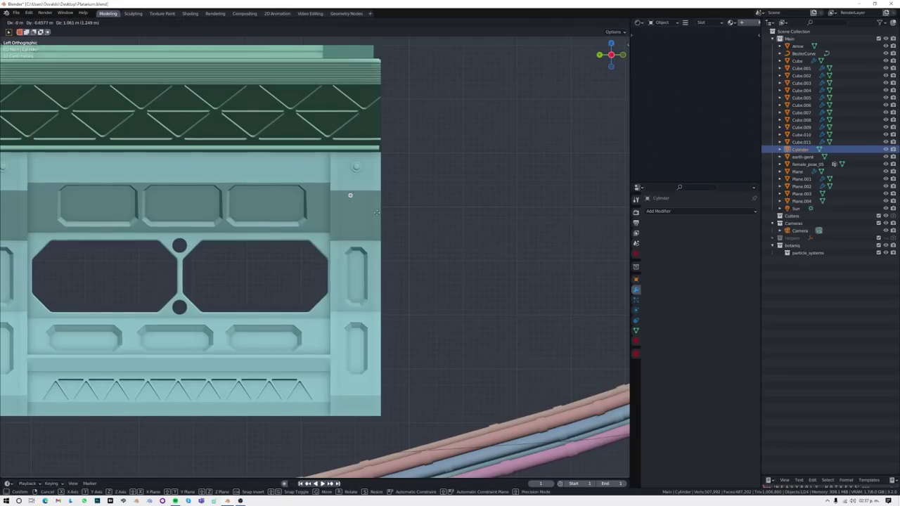
{"action": "key", "text": "Escape"}
{"action": "scroll", "coordinate": [377, 213], "scroll_direction": "up", "scroll_amount": 5}
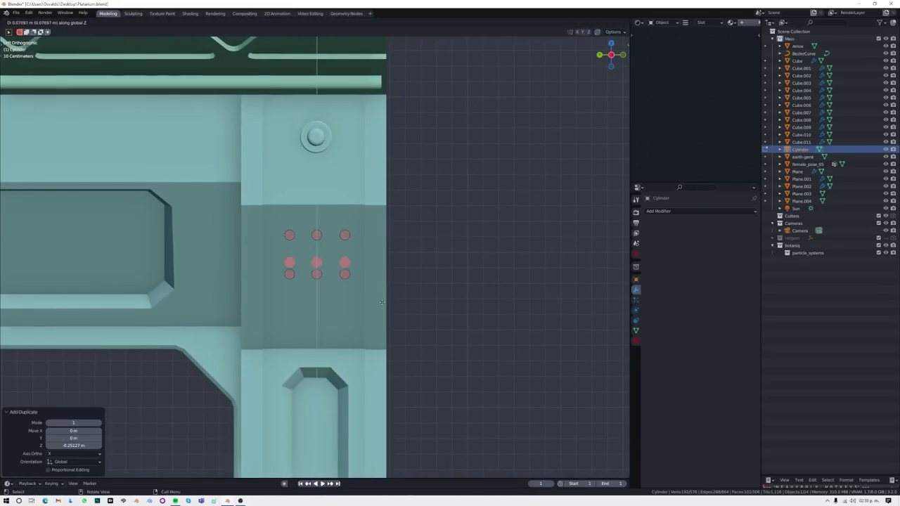
{"action": "left_click", "coordinate": [358, 261]}
Step: Duplicate two rows of dots vertically
{"action": "left_click_drag", "start_coordinate": [236, 241], "coordinate": [391, 308]}
{"action": "key", "text": "shift+d"}
{"action": "key", "text": "z"}
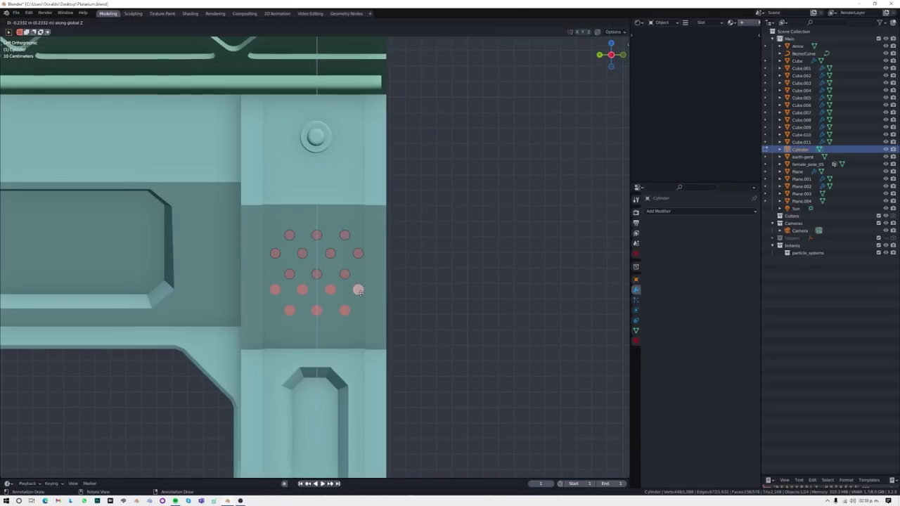
{"action": "left_click", "coordinate": [359, 293]}
{"action": "key", "text": "Tab"}
Step: Rotate the rods about Y into slanted grille slats
{"action": "middle_click_drag", "start_coordinate": [359, 293], "coordinate": [452, 242]}
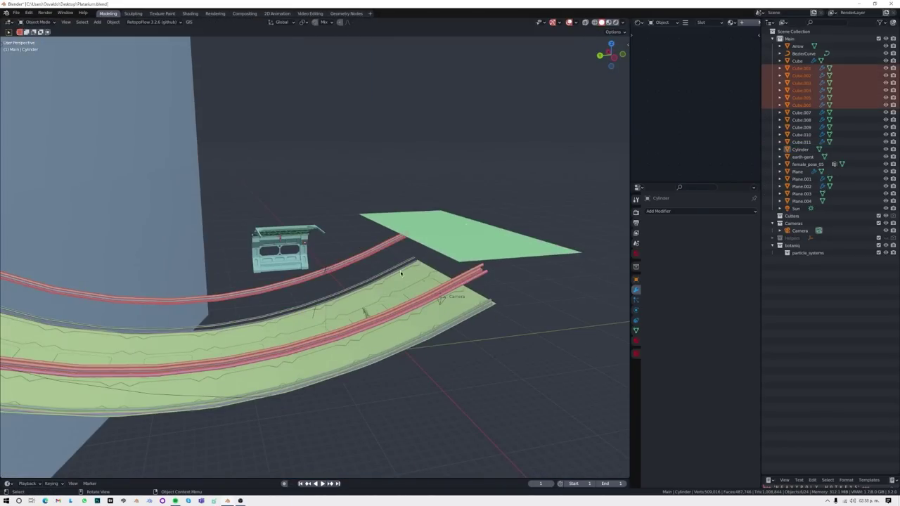
{"action": "key", "text": "KP_Divide"}
{"action": "key", "text": "KP_1"}
{"action": "scroll", "coordinate": [301, 197], "scroll_direction": "up", "scroll_amount": 3}
{"action": "scroll", "coordinate": [295, 139], "scroll_direction": "up", "scroll_amount": 3}
{"action": "middle_click_drag", "start_coordinate": [296, 139], "coordinate": [409, 206], "text": "shift"}
{"action": "key", "text": "r"}
{"action": "key", "text": "y"}
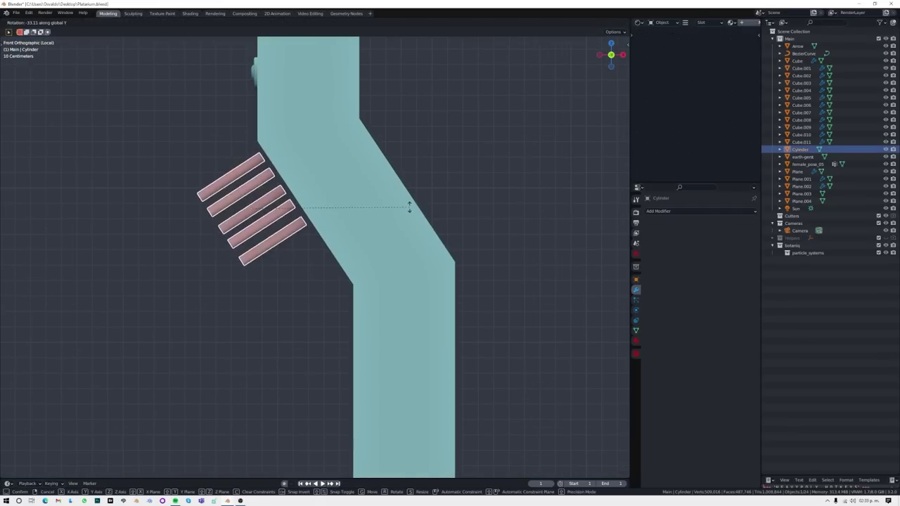
{"action": "left_click", "coordinate": [434, 239]}
Step: Duplicate the slanted rods along Y and return to the full scene
{"action": "middle_click_drag", "start_coordinate": [434, 239], "coordinate": [364, 254]}
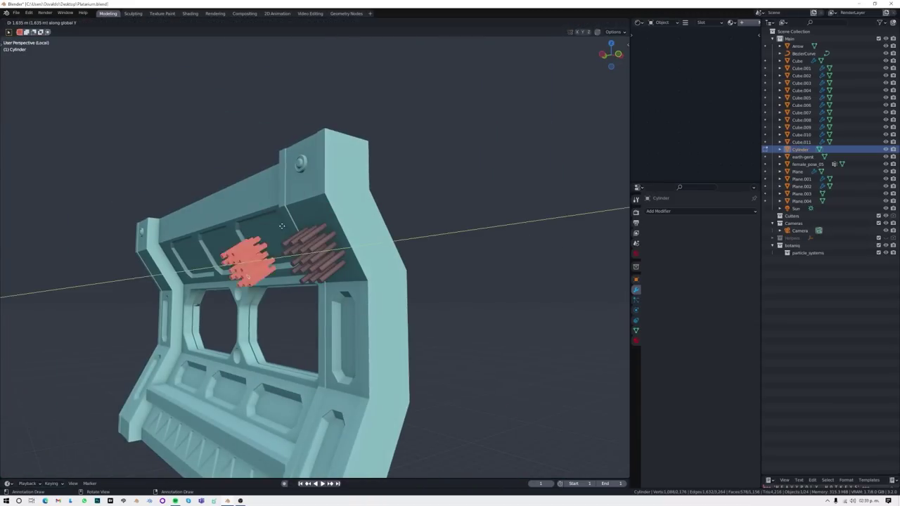
{"action": "key", "text": "ctrl+KP_3"}
{"action": "scroll", "coordinate": [364, 255], "scroll_direction": "up", "scroll_amount": 3}
{"action": "key", "text": "shift+d"}
{"action": "key", "text": "y"}
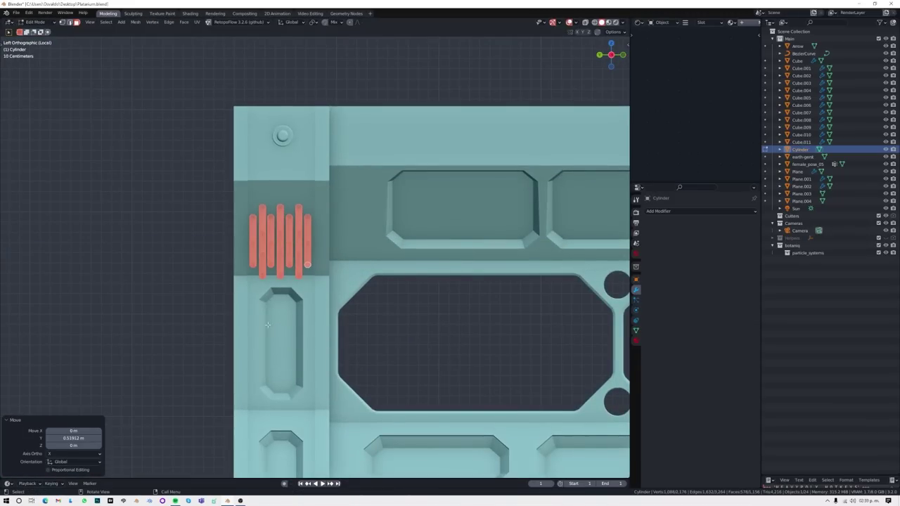
{"action": "key", "text": "Tab"}
{"action": "scroll", "coordinate": [267, 324], "scroll_direction": "down", "scroll_amount": 5}
{"action": "left_click", "coordinate": [280, 234], "text": "shift"}
{"action": "mouse_move", "coordinate": [267, 325]}
{"action": "middle_mouse_down"}
{"action": "mouse_move", "coordinate": [280, 234]}
{"action": "mouse_move", "coordinate": [313, 321]}
{"action": "middle_mouse_up"}
{"action": "key", "text": "KP_Divide"}
Step: View the corridor through the camera in rendered shading, inspecting the pipes and Earth backdrop
{"action": "key", "text": "KP_0"}
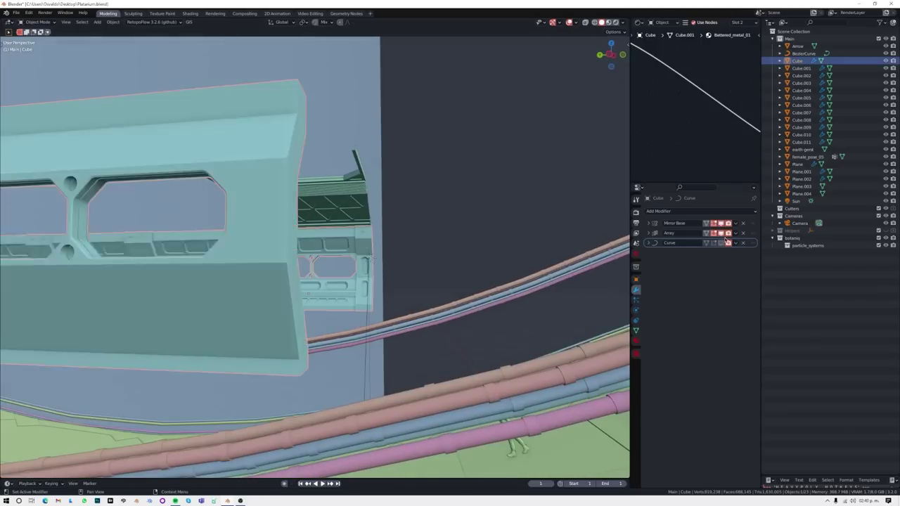
{"action": "left_click", "coordinate": [469, 226]}
{"action": "key", "text": "z"}
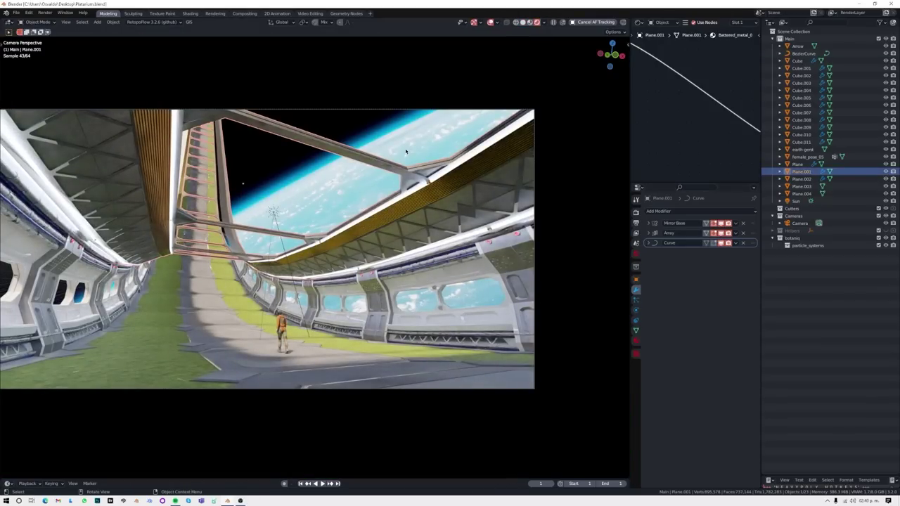
{"action": "left_click", "coordinate": [448, 259]}
{"action": "left_click", "coordinate": [695, 112]}
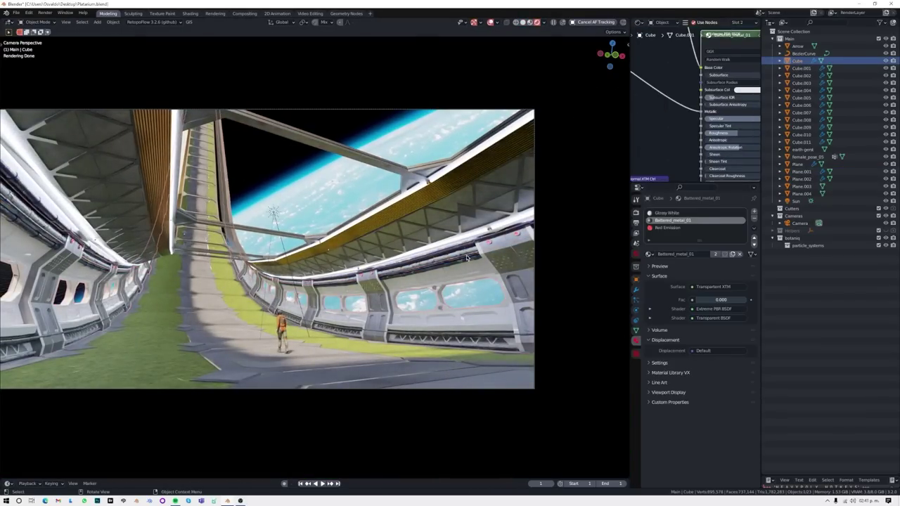
{"action": "left_click", "coordinate": [467, 258]}
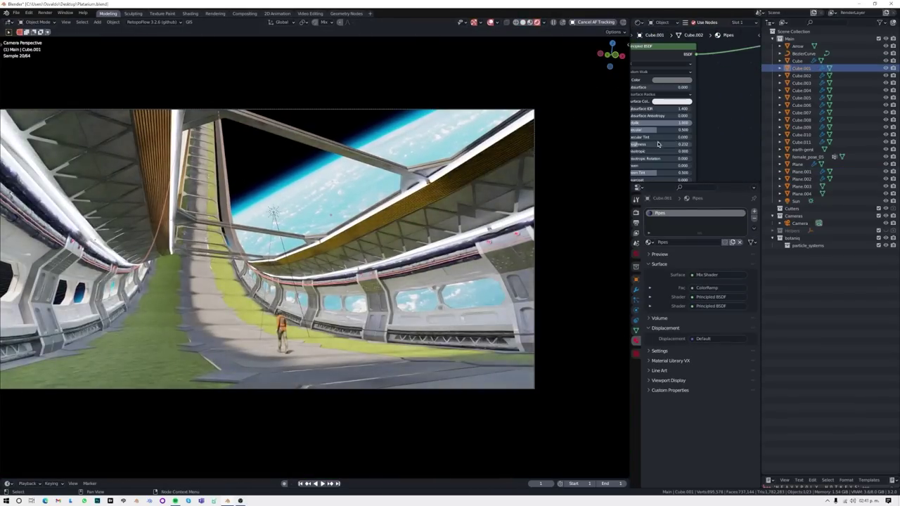
{"action": "left_click", "coordinate": [275, 181]}
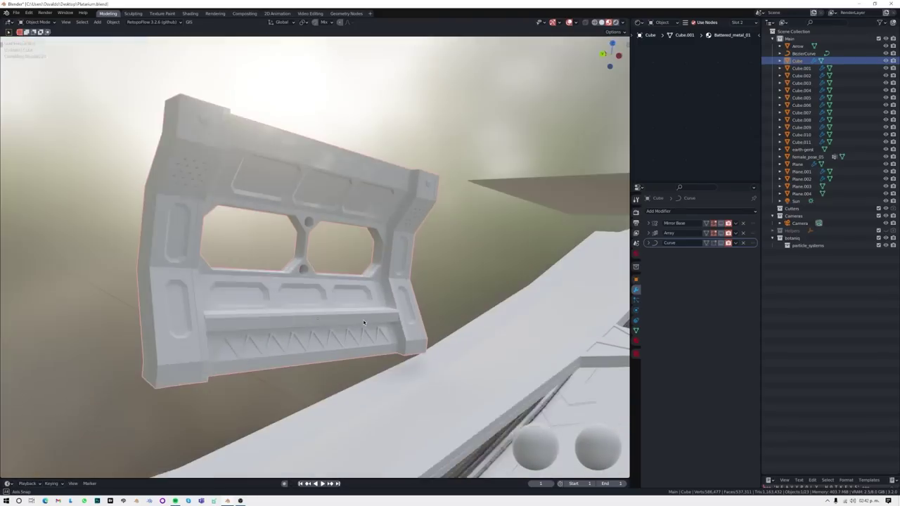
{"action": "left_click", "coordinate": [221, 381]}
Step: Shrink the new cylinder, then inset all the roof panel's faces
{"action": "key", "text": "s"}
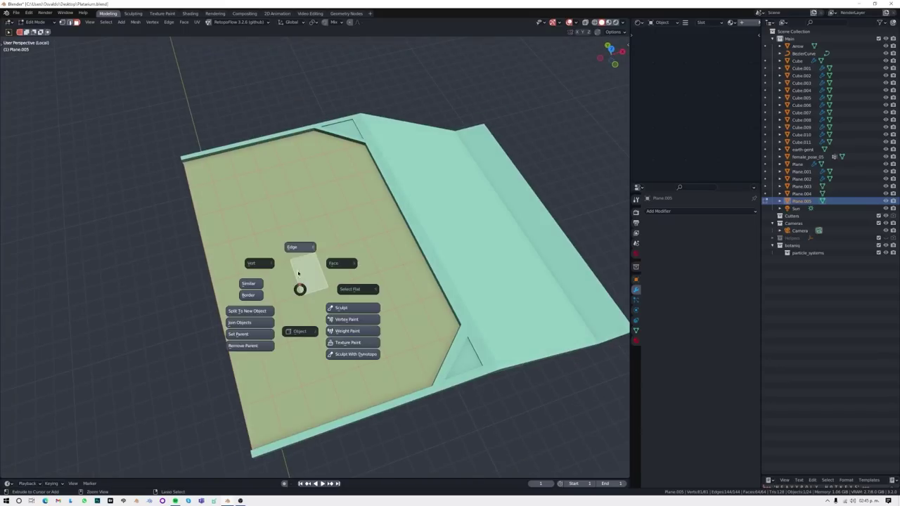
{"action": "key", "text": "a"}
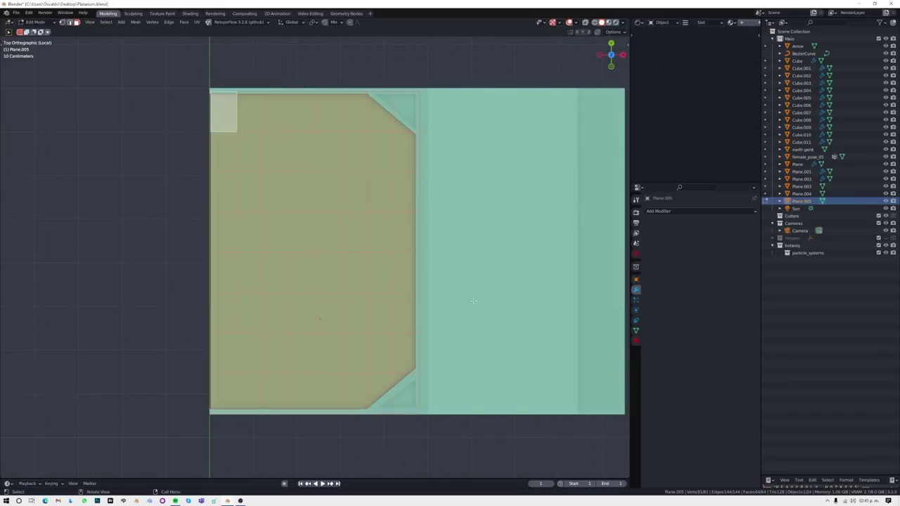
{"action": "key", "text": "i"}
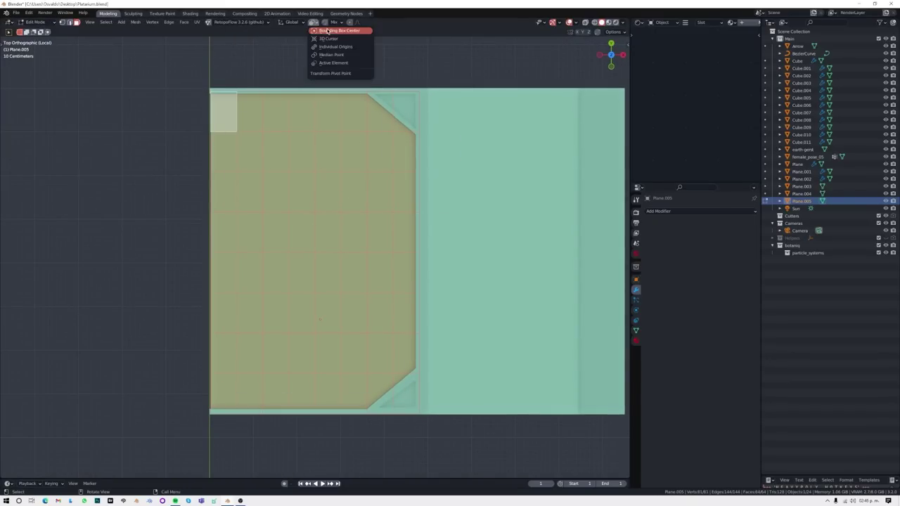
{"action": "middle_click_drag", "start_coordinate": [323, 211], "coordinate": [238, 194]}
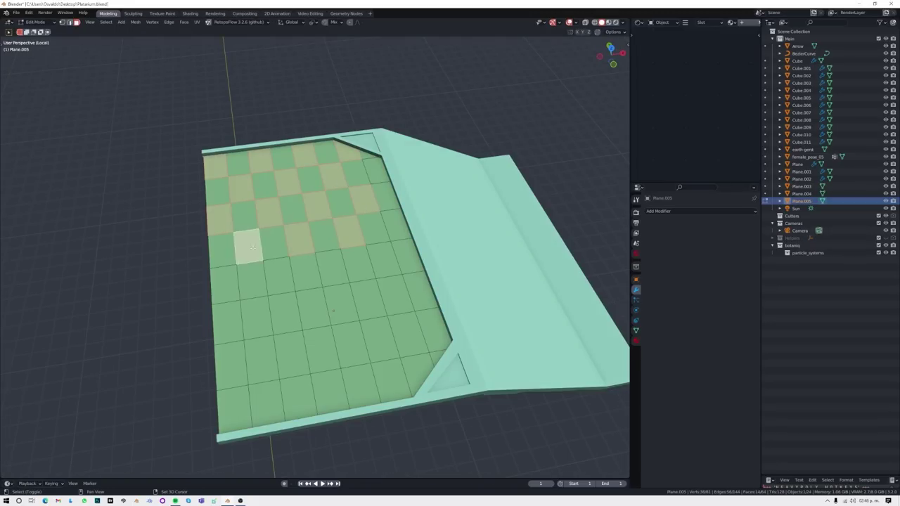
{"action": "middle_click_drag", "start_coordinate": [380, 162], "coordinate": [322, 304]}
{"action": "middle_click_drag", "start_coordinate": [410, 362], "coordinate": [338, 302]}
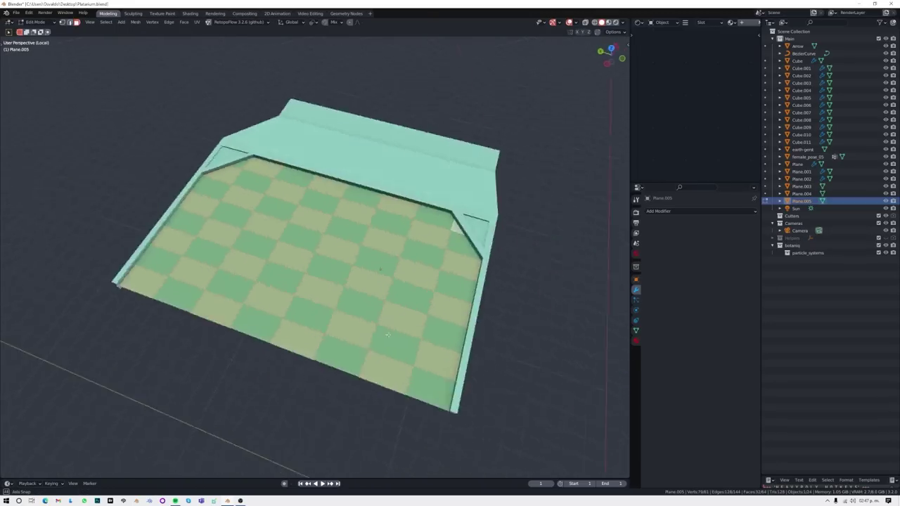
Step: Raise the checker faces 0.0253 m along Z and assign the Glass material
{"action": "key", "text": "g"}
{"action": "key", "text": "z"}
{"action": "left_click", "coordinate": [282, 211]}
{"action": "key", "text": "KP_7"}
{"action": "left_click", "coordinate": [388, 136]}
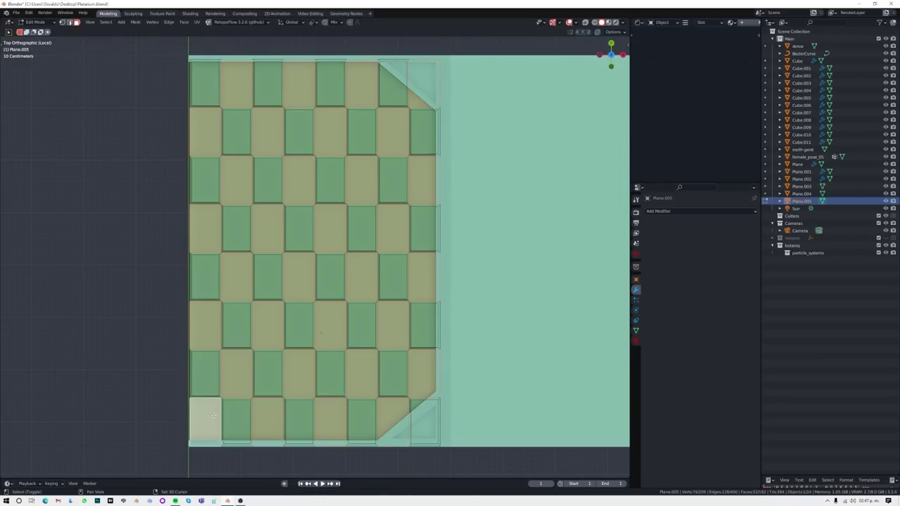
{"action": "middle_click_drag", "start_coordinate": [214, 416], "coordinate": [316, 262]}
{"action": "key", "text": "Tab"}
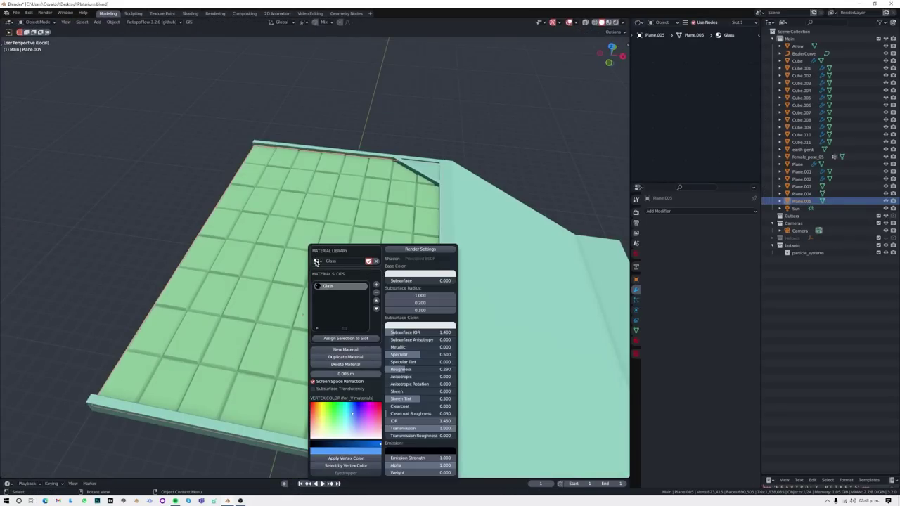
Step: Inspect the glass roof panel's material through the camera in rendered shading
{"action": "scroll", "coordinate": [417, 272], "scroll_direction": "down", "scroll_amount": 2}
{"action": "scroll", "coordinate": [387, 248], "scroll_direction": "down", "scroll_amount": 4}
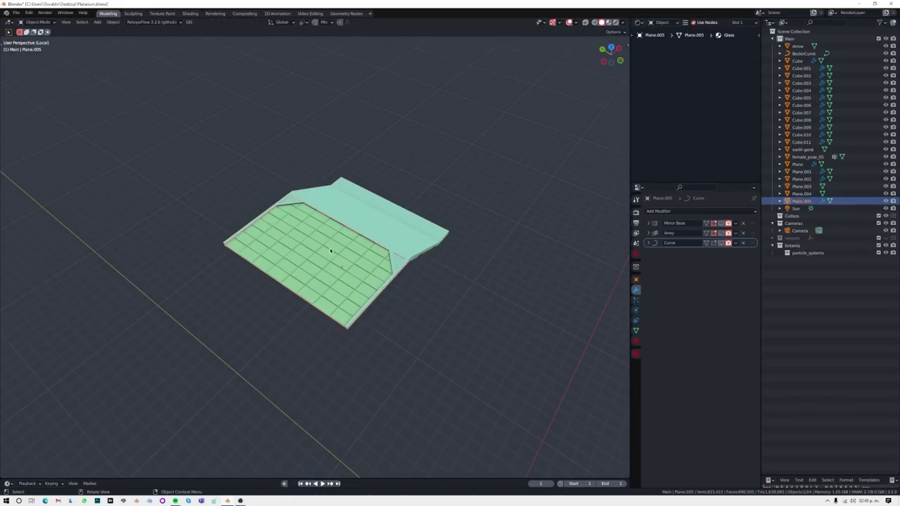
{"action": "key", "text": "KP_Divide"}
{"action": "left_click", "coordinate": [416, 378]}
{"action": "key", "text": "KP_0"}
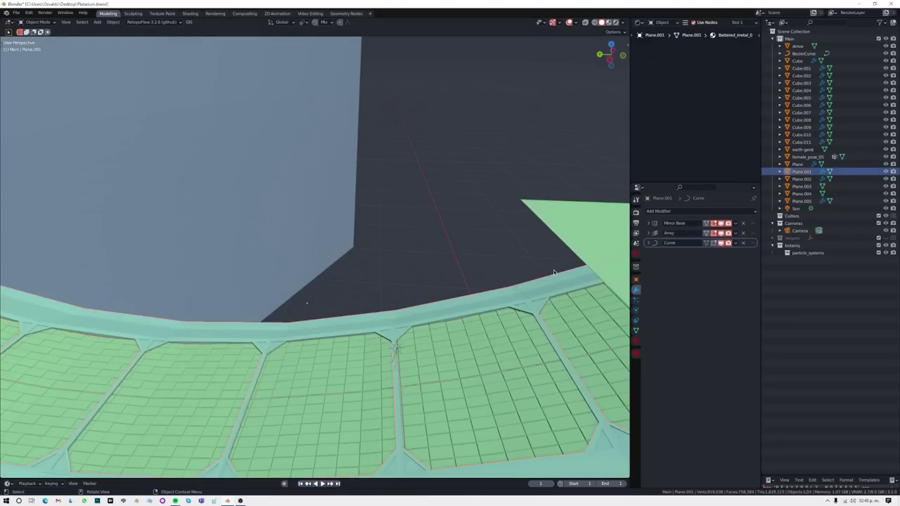
{"action": "key", "text": "shift+z"}
{"action": "left_click", "coordinate": [801, 201]}
{"action": "left_click", "coordinate": [636, 353]}
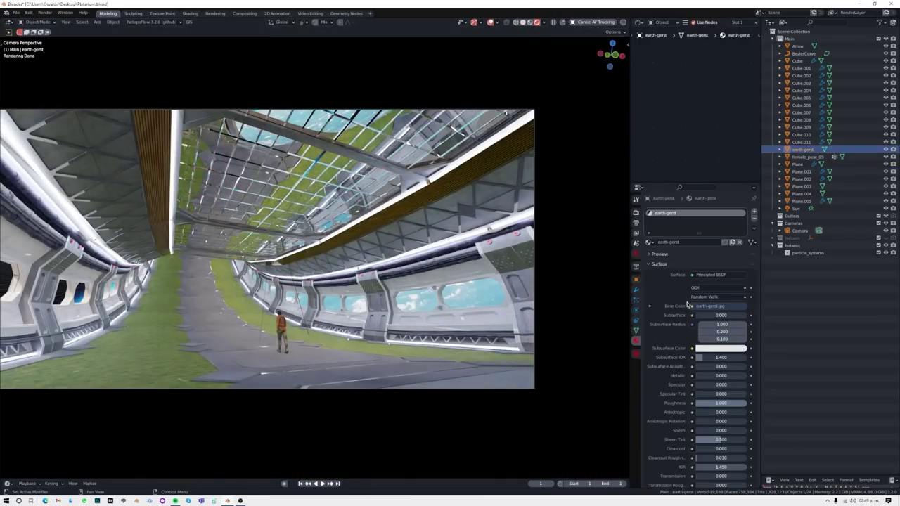
{"action": "key", "text": "KP_Decimal"}
{"action": "scroll", "coordinate": [696, 117], "scroll_direction": "down", "scroll_amount": 3}
{"action": "key", "text": "KP_0"}
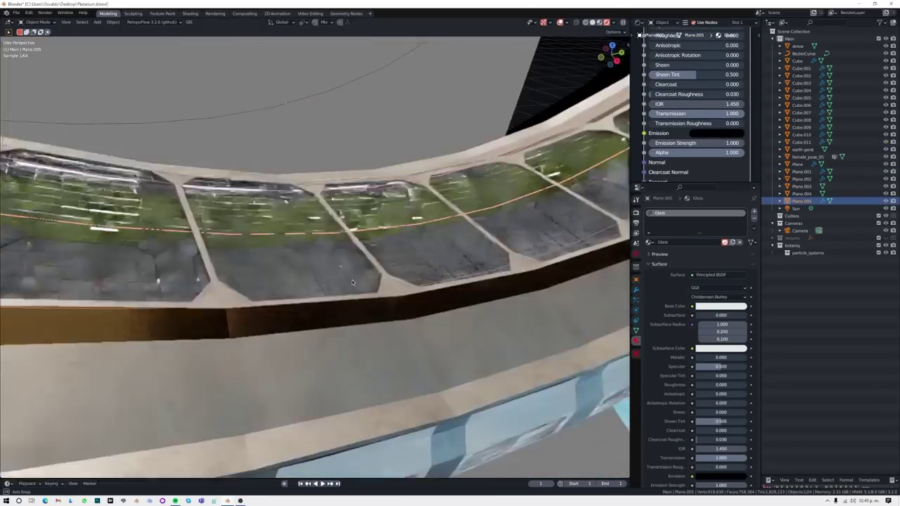
Step: Rebuild the glass as a cyan-tinted Transparent and Glossy BSDF mix at factor 0.258
{"action": "left_click", "coordinate": [703, 104]}
{"action": "type", "text": "0"}
{"action": "key", "text": "Return"}
{"action": "key", "text": "Home"}
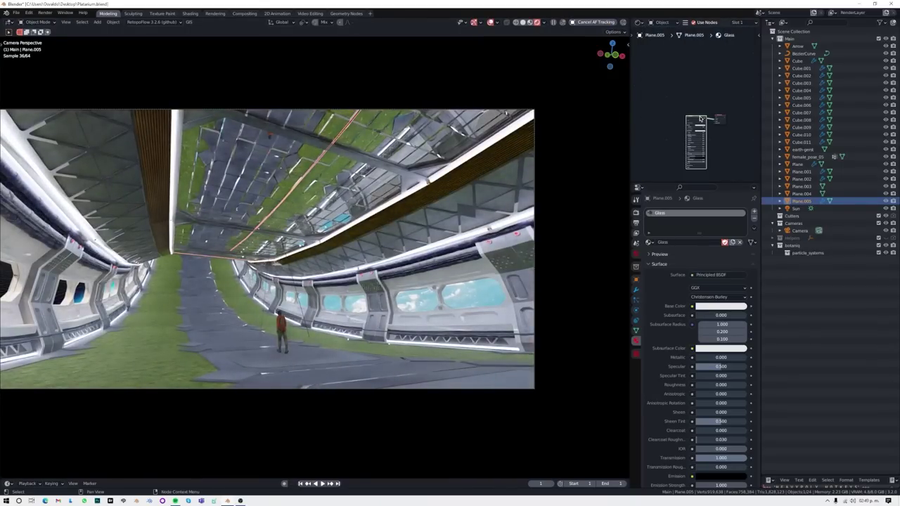
{"action": "key", "text": "x"}
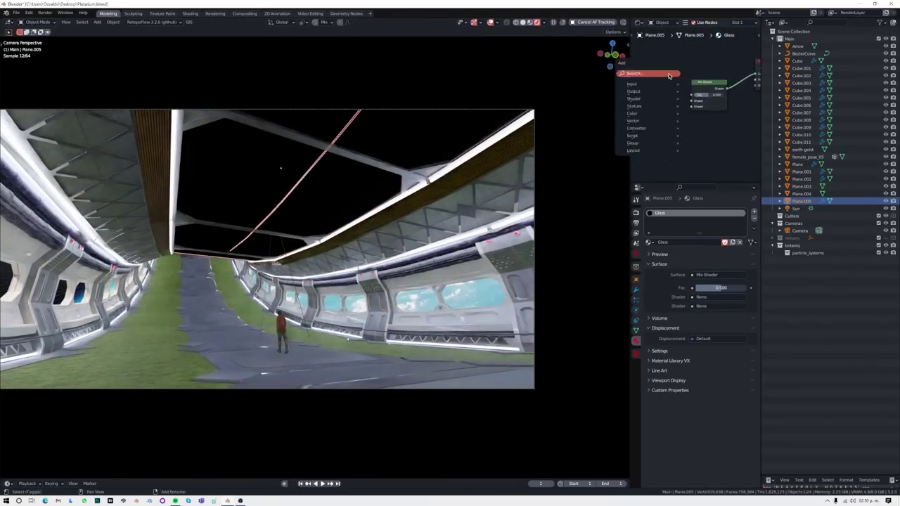
{"action": "type", "text": "trans"}
{"action": "left_click", "coordinate": [684, 94]}
{"action": "left_click", "coordinate": [699, 171]}
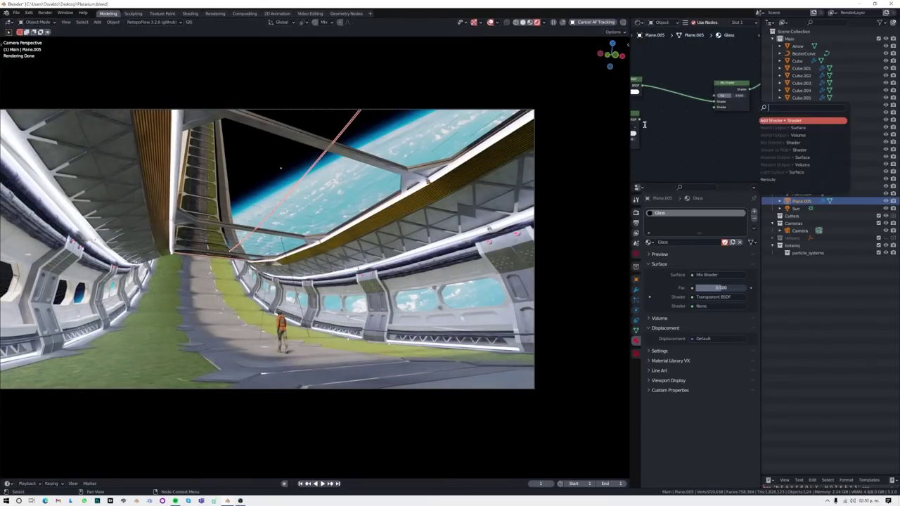
{"action": "left_click_drag", "start_coordinate": [716, 97], "coordinate": [707, 157]}
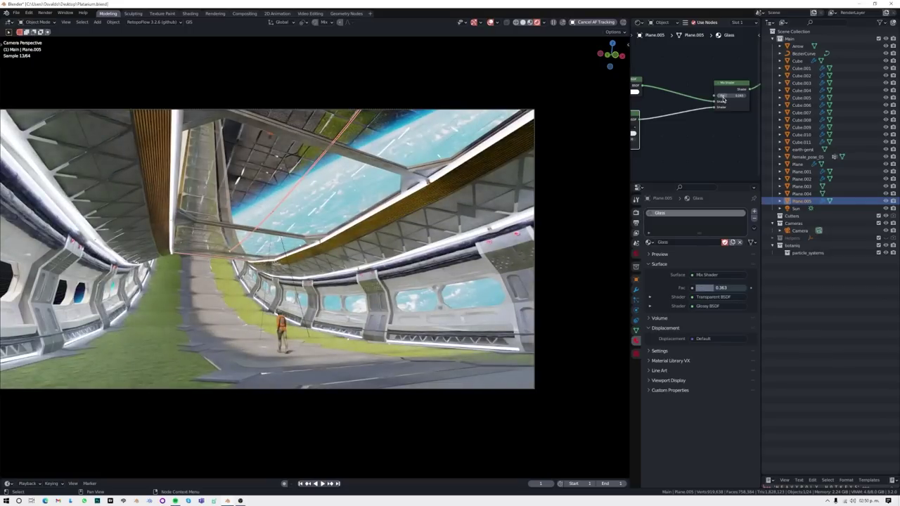
{"action": "left_click", "coordinate": [726, 56]}
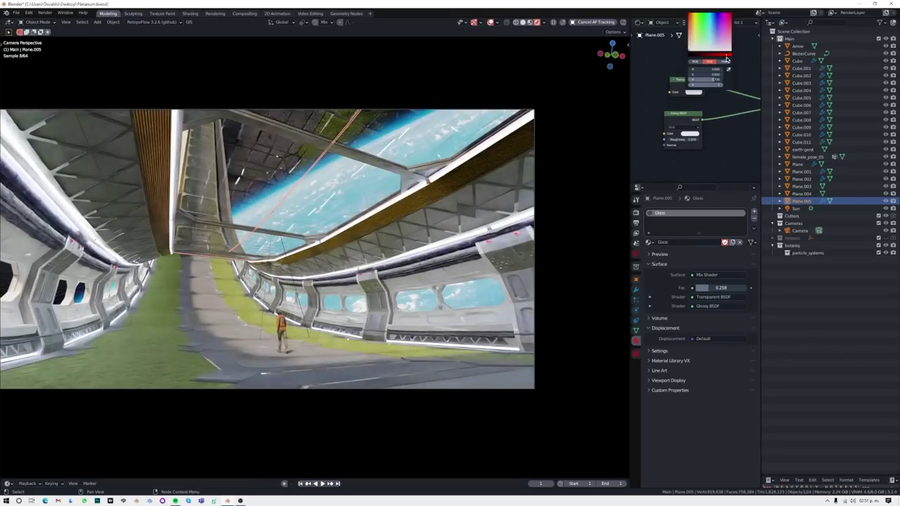
{"action": "left_click", "coordinate": [694, 93]}
{"action": "left_click_drag", "start_coordinate": [706, 32], "coordinate": [727, 53]}
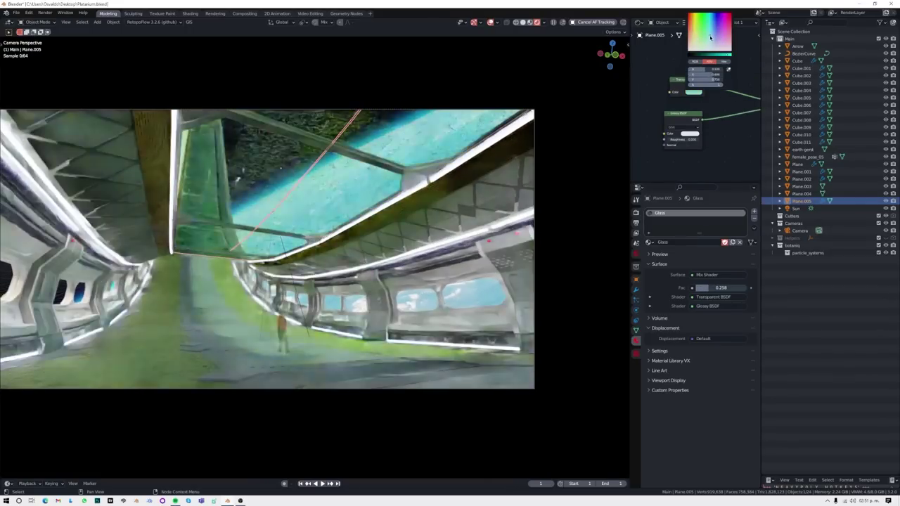
Step: Set the sun's irradiance to 100 and lower its colour temperature to about 3187 K
{"action": "left_click", "coordinate": [796, 208]}
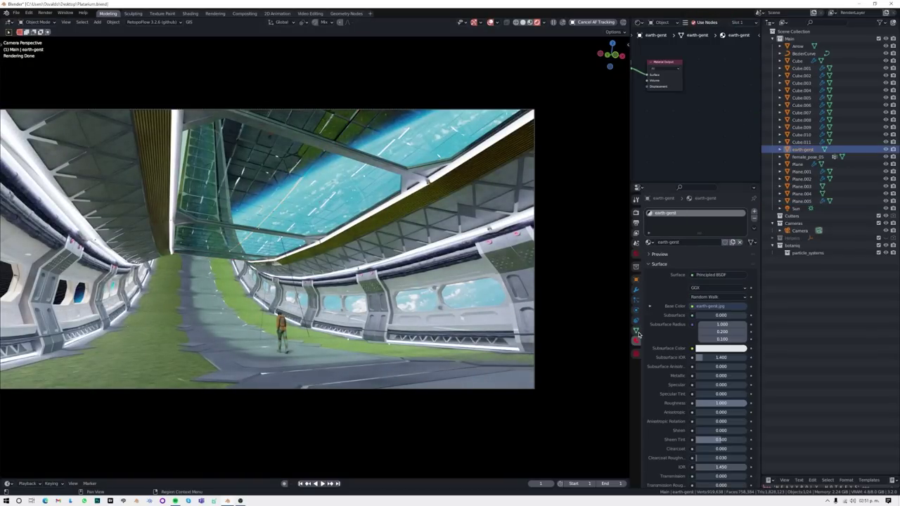
{"action": "key", "text": "Return"}
{"action": "left_click_drag", "start_coordinate": [710, 253], "coordinate": [693, 256]}
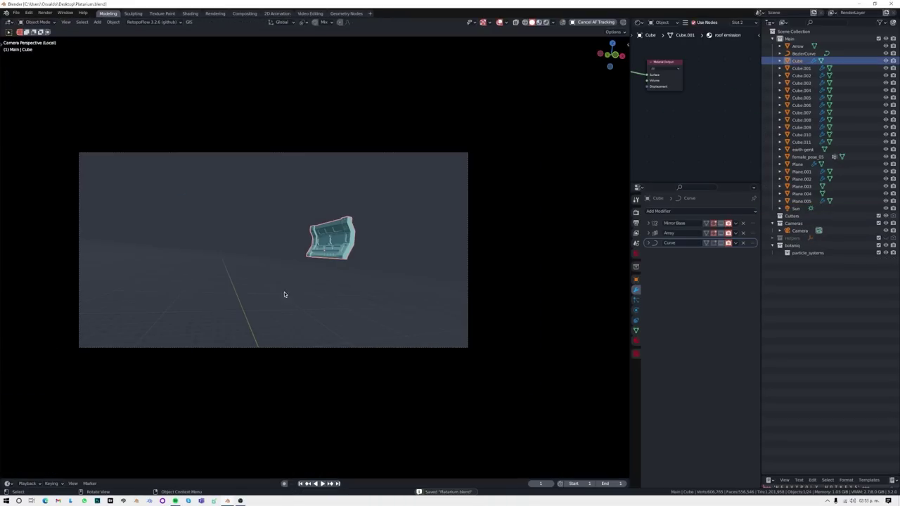
Step: Switch the Glass material to Alpha Blend and rename the sun to _customsun
{"action": "key", "text": "z"}
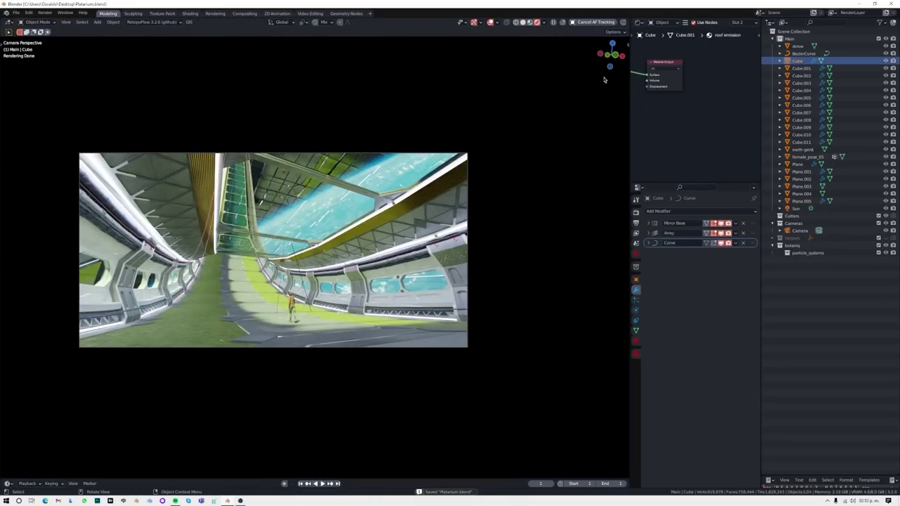
{"action": "left_click", "coordinate": [529, 22]}
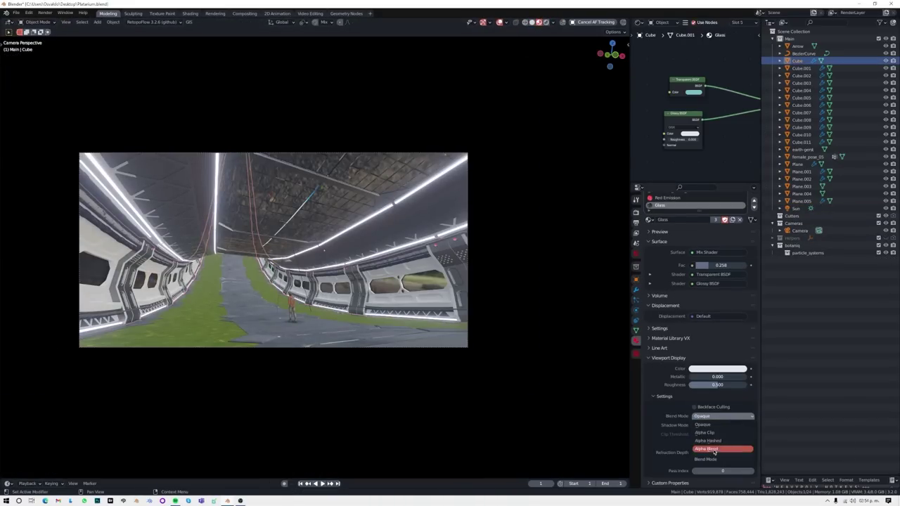
{"action": "left_click", "coordinate": [745, 425]}
{"action": "left_click", "coordinate": [708, 435]}
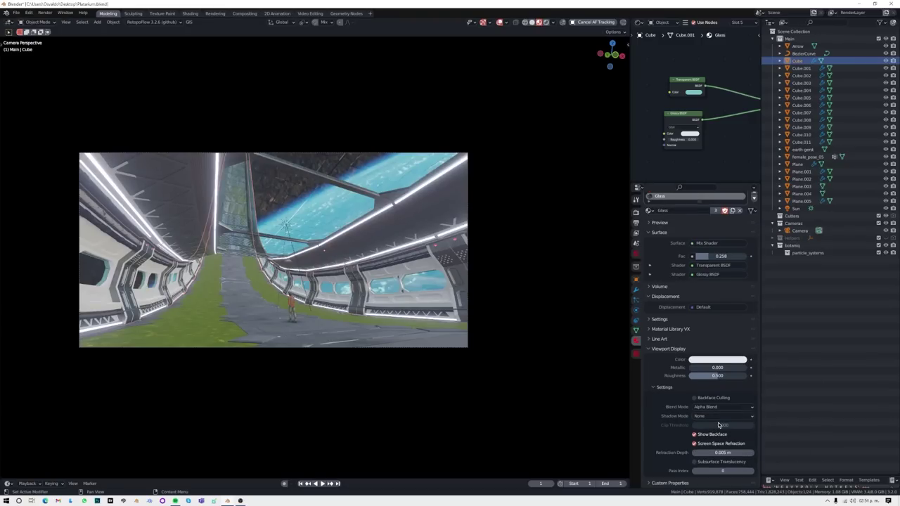
{"action": "middle_click_drag", "start_coordinate": [383, 335], "coordinate": [669, 305]}
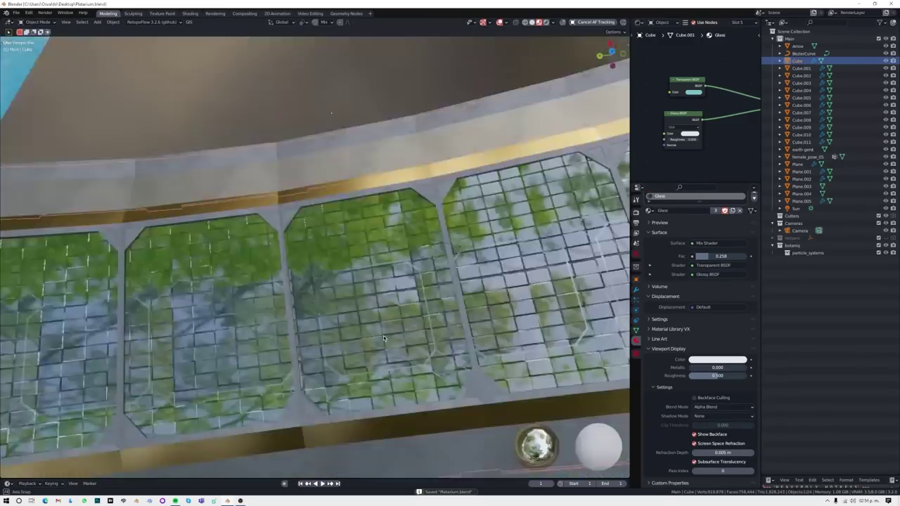
{"action": "key", "text": "KP_0"}
{"action": "double_click", "coordinate": [801, 209]}
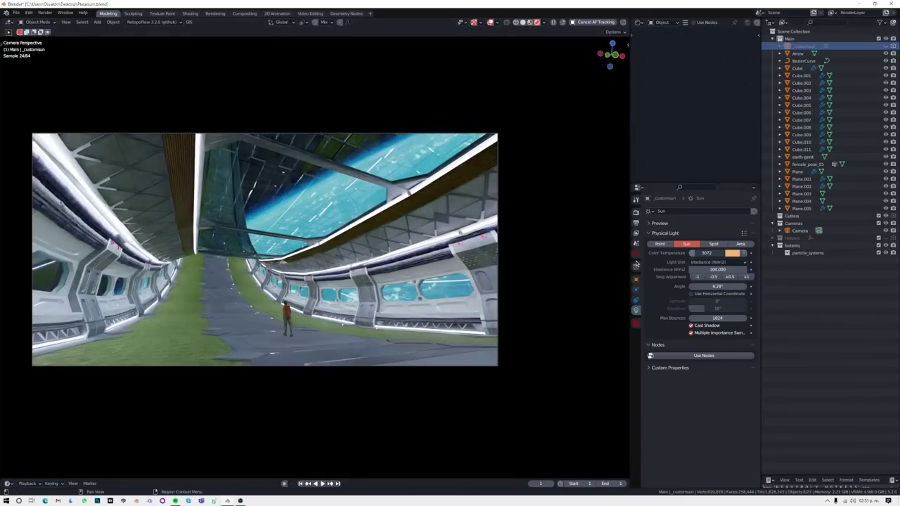
Step: Review the world's Physical Atmosphere settings and retune _customsun's colour temperature
{"action": "left_click", "coordinate": [635, 253]}
{"action": "middle_click_drag", "start_coordinate": [614, 438], "coordinate": [604, 366]}
{"action": "scroll", "coordinate": [703, 296], "scroll_direction": "down", "scroll_amount": 5}
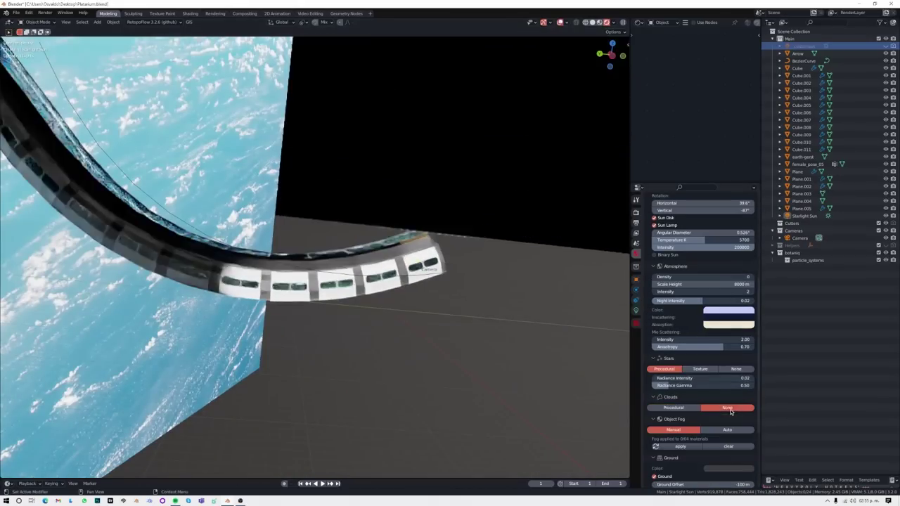
{"action": "key", "text": "KP_0"}
{"action": "scroll", "coordinate": [703, 316], "scroll_direction": "up", "scroll_amount": 5}
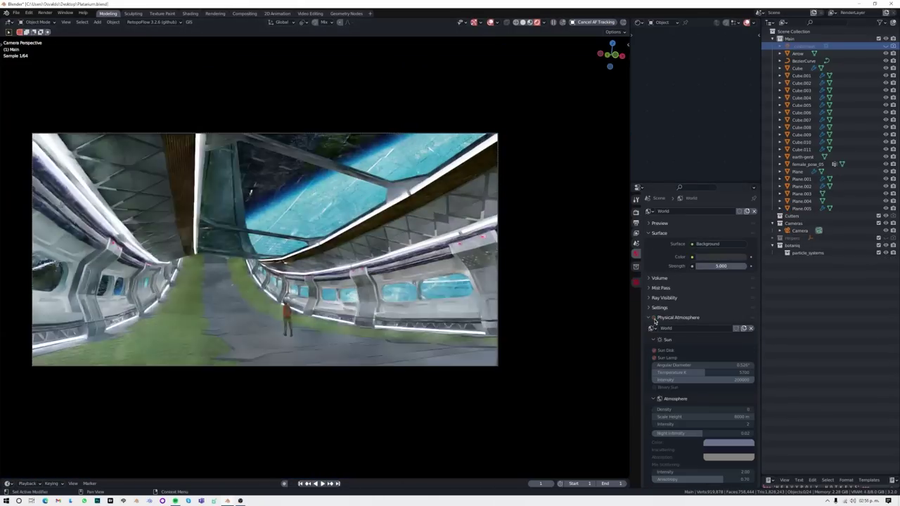
{"action": "left_click", "coordinate": [803, 45]}
{"action": "left_click", "coordinate": [635, 310]}
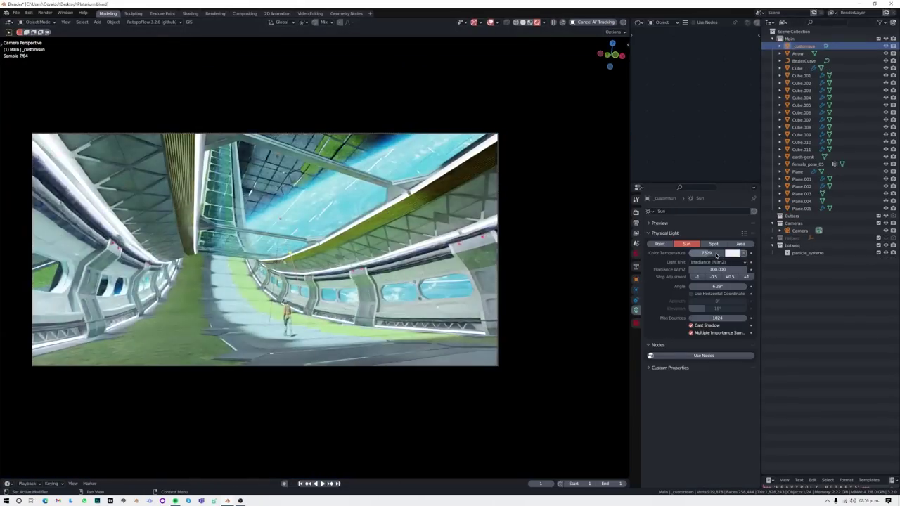
Step: Rotate the sun slightly about Y and then X to change the sunlight angle
{"action": "key", "text": "r"}
{"action": "key", "text": "y"}
{"action": "left_click", "coordinate": [422, 272]}
{"action": "key", "text": "r"}
{"action": "key", "text": "x"}
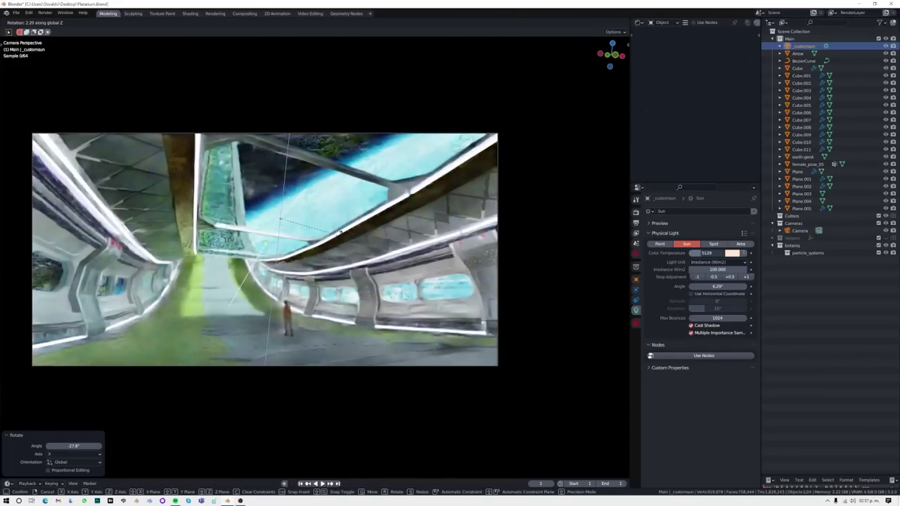
{"action": "left_click", "coordinate": [376, 346]}
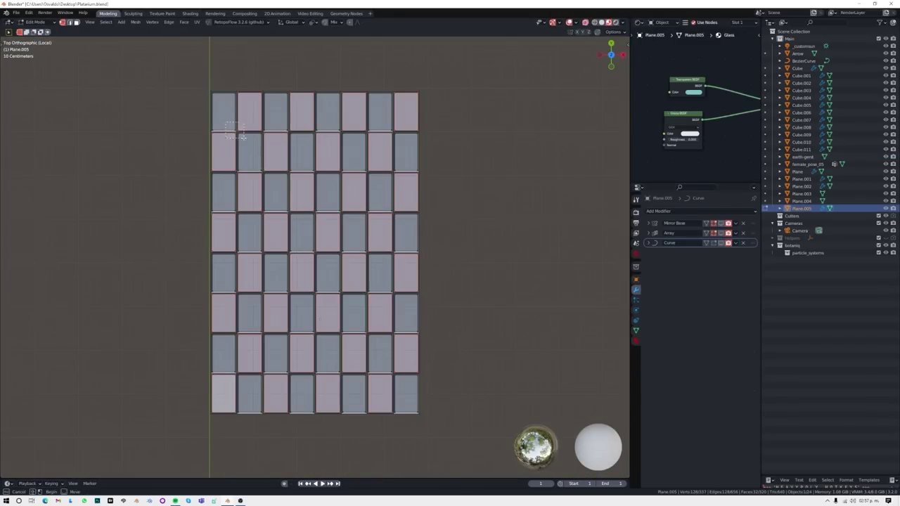
Step: Box-select the inner block of faces on the Plane.005 panel mesh
{"action": "left_click", "coordinate": [387, 128], "text": "alt"}
{"action": "left_click_drag", "start_coordinate": [355, 180], "coordinate": [412, 394]}
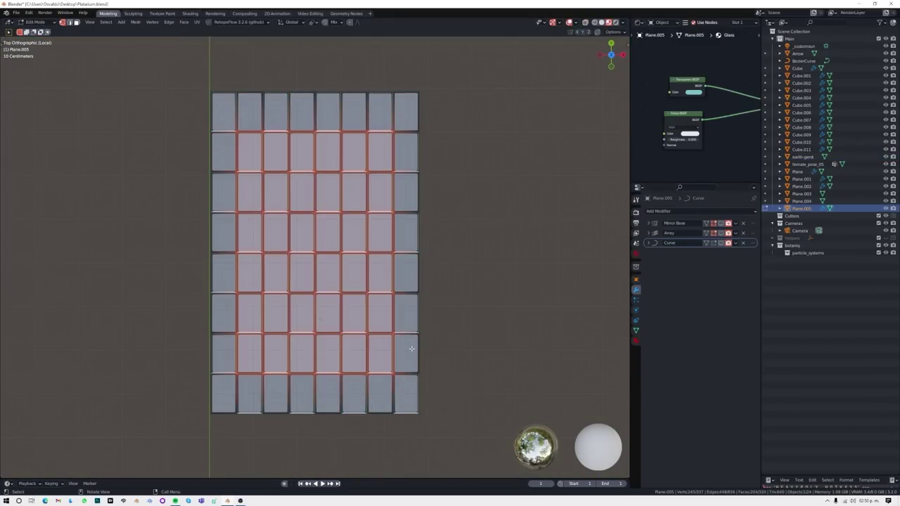
{"action": "key", "text": "Tab"}
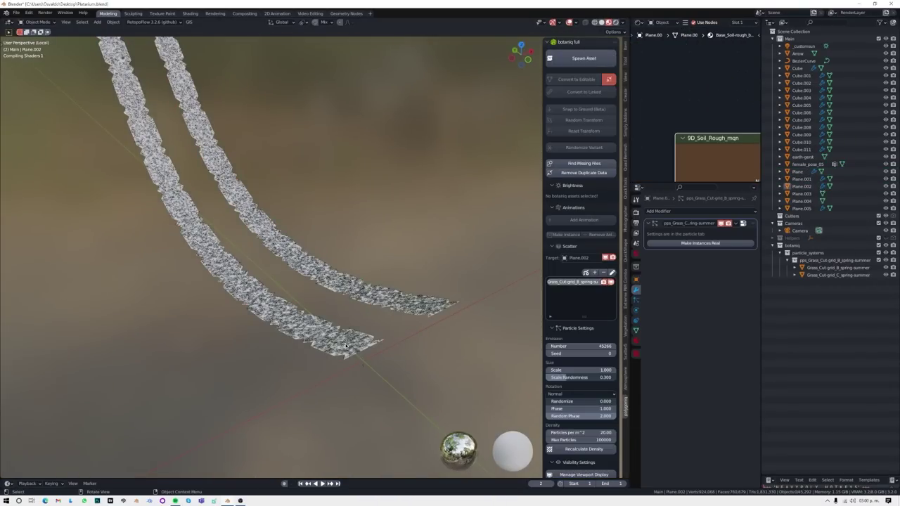
Step: Save the scene under the new name Platarium_noeditable.blend
{"action": "key", "text": "KP_0"}
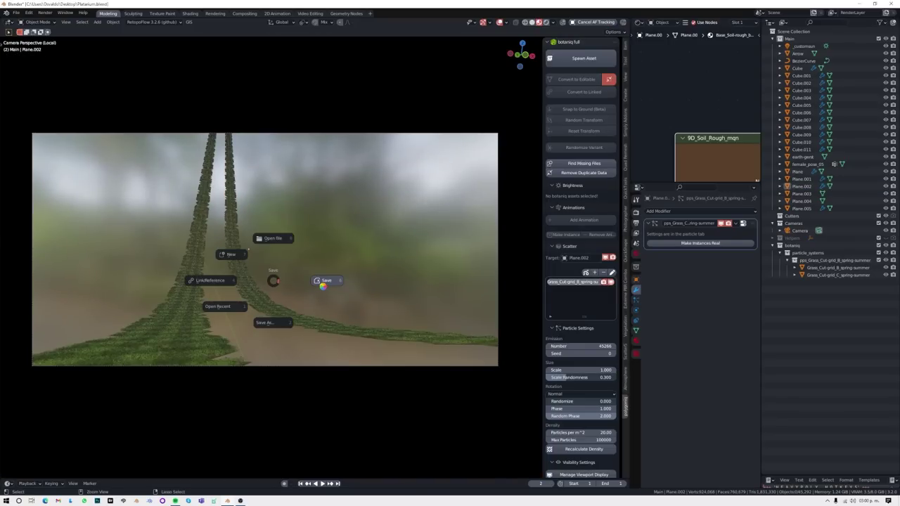
{"action": "key", "text": "ctrl+z"}
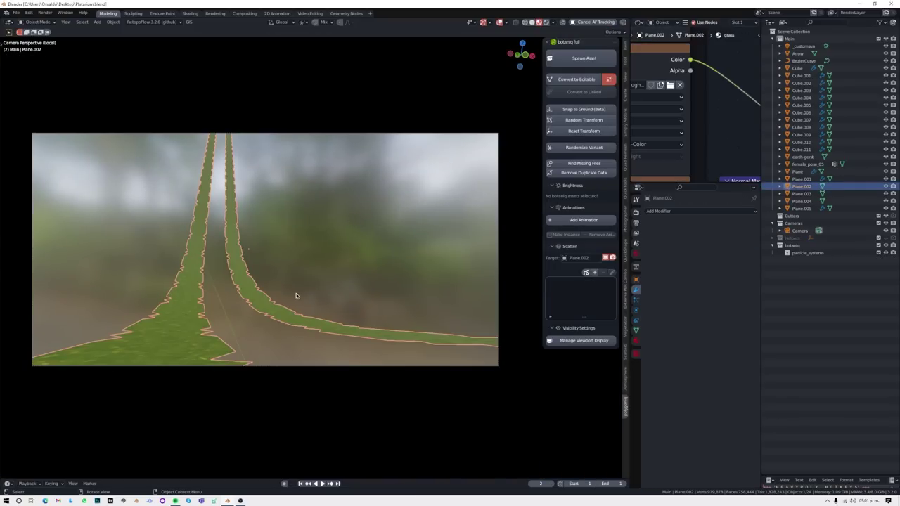
{"action": "key", "text": "ctrl+shift+s"}
{"action": "key", "text": "Return"}
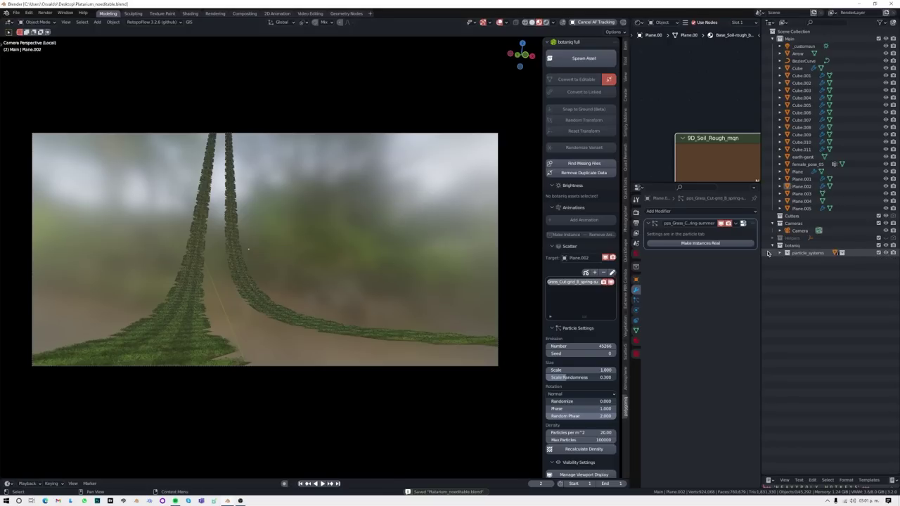
Step: Add a Plant_Areca_C palm from Botaniq and hide the grass scatter in the viewport
{"action": "left_click", "coordinate": [583, 58]}
{"action": "left_click", "coordinate": [386, 184]}
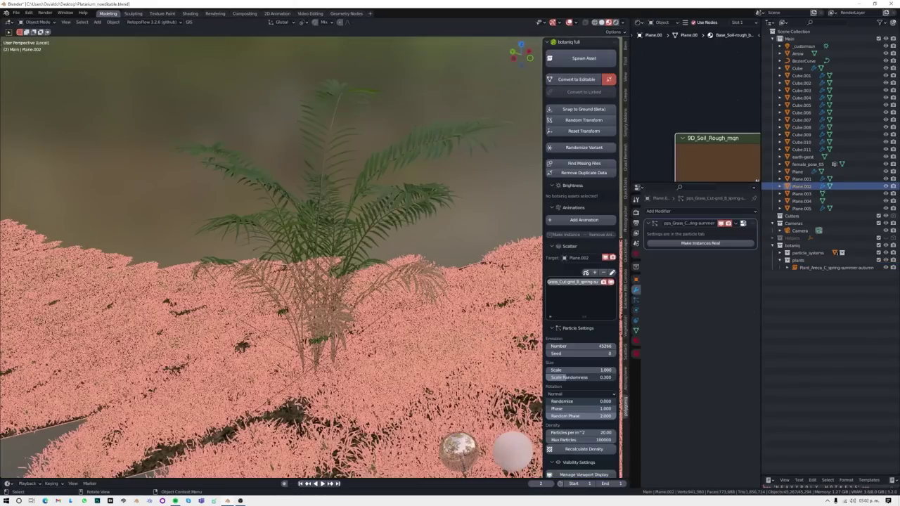
{"action": "left_click", "coordinate": [719, 224]}
Step: Add a new grass scatter layer and bring up the Scatter5 scattering tools
{"action": "left_click", "coordinate": [595, 272]}
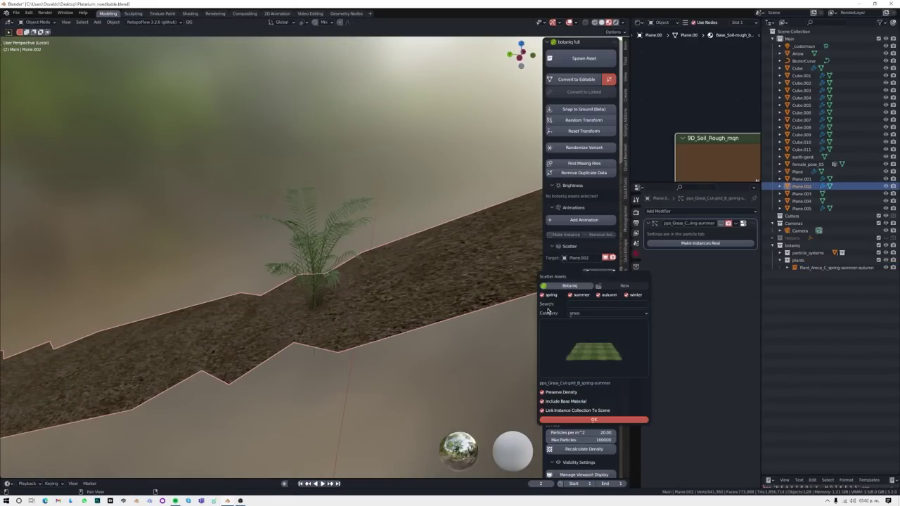
{"action": "left_click", "coordinate": [594, 420]}
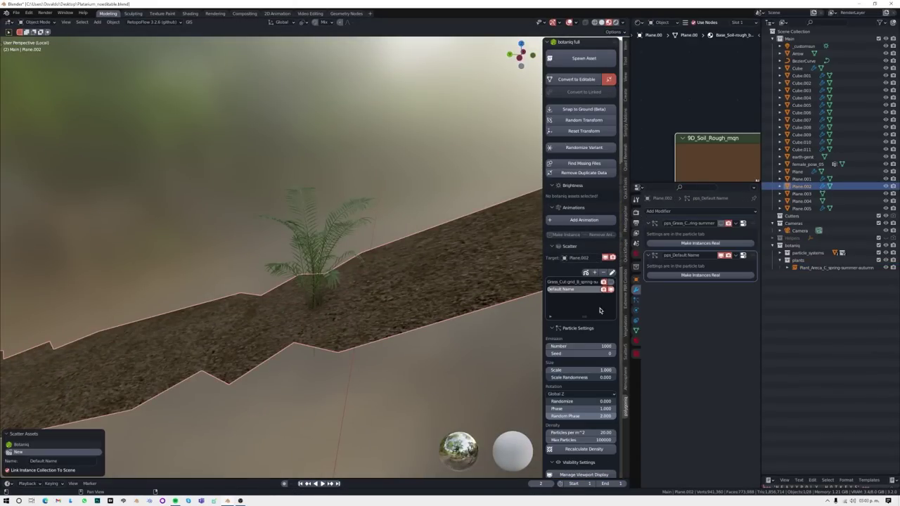
{"action": "scroll", "coordinate": [583, 309], "scroll_direction": "down", "scroll_amount": 5}
{"action": "scroll", "coordinate": [584, 309], "scroll_direction": "up", "scroll_amount": 3, "text": "ctrl"}
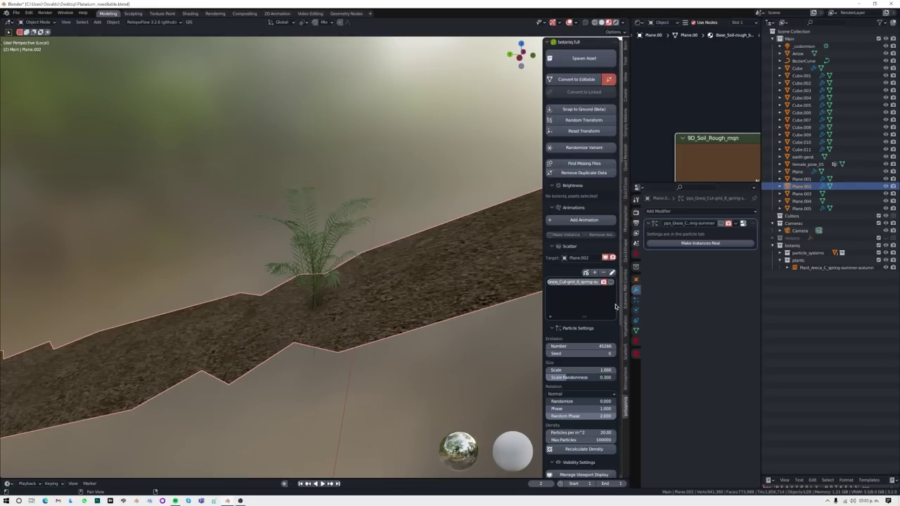
{"action": "left_click", "coordinate": [316, 239]}
Step: Scatter the Bushes 04 biome from the Biomes Library onto the path
{"action": "left_click", "coordinate": [570, 213]}
{"action": "left_click", "coordinate": [576, 240]}
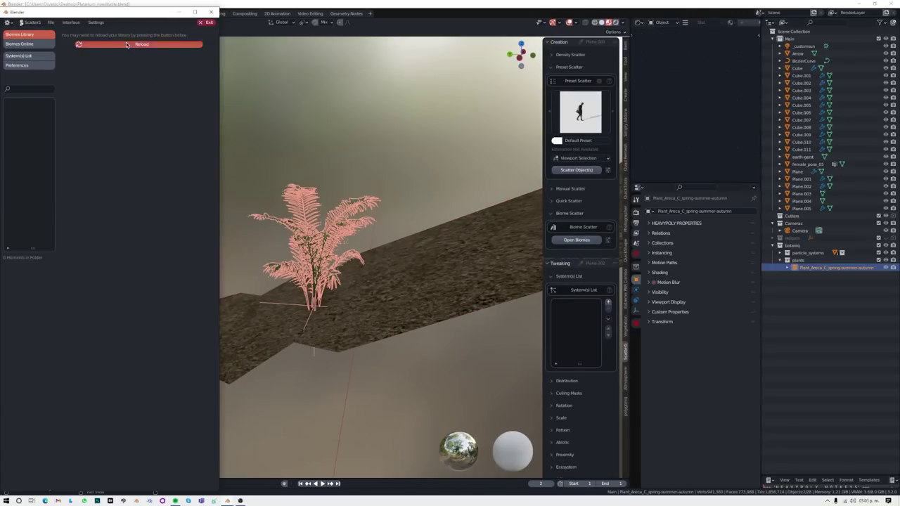
{"action": "left_click", "coordinate": [22, 141]}
{"action": "left_click", "coordinate": [23, 132]}
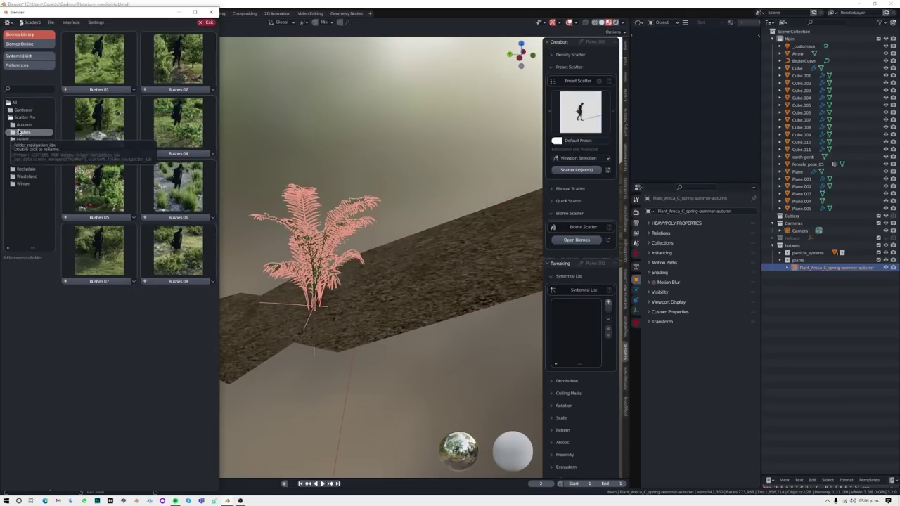
{"action": "scroll", "coordinate": [141, 176], "scroll_direction": "down", "scroll_amount": 1}
{"action": "left_click", "coordinate": [177, 109]}
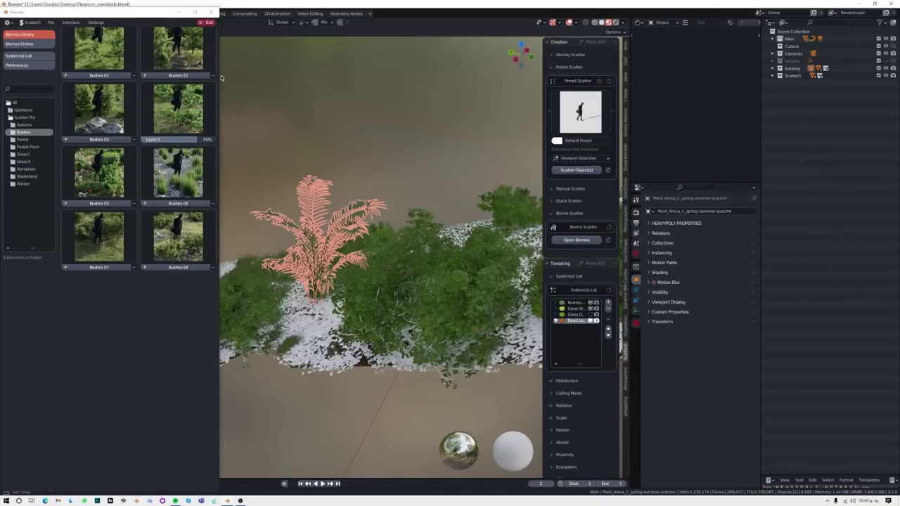
{"action": "key", "text": "KP_0"}
Step: Thin the Bushes scatter layer down to 0.086 instances per m²
{"action": "scroll", "coordinate": [573, 412], "scroll_direction": "down", "scroll_amount": 3}
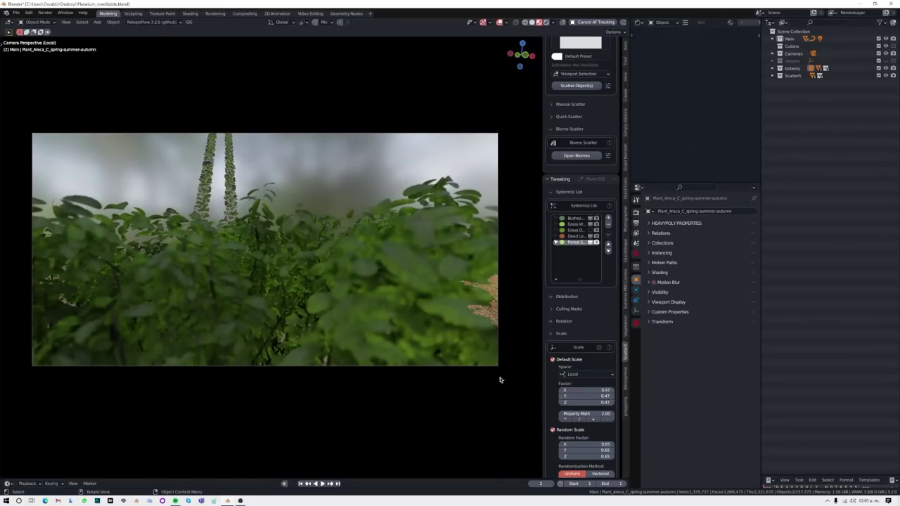
{"action": "left_click", "coordinate": [590, 218]}
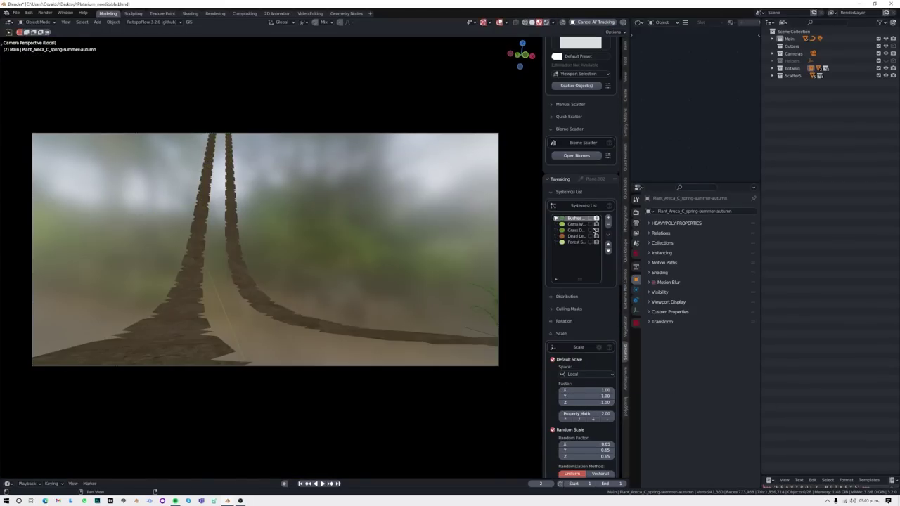
{"action": "scroll", "coordinate": [606, 281], "scroll_direction": "down", "scroll_amount": 5}
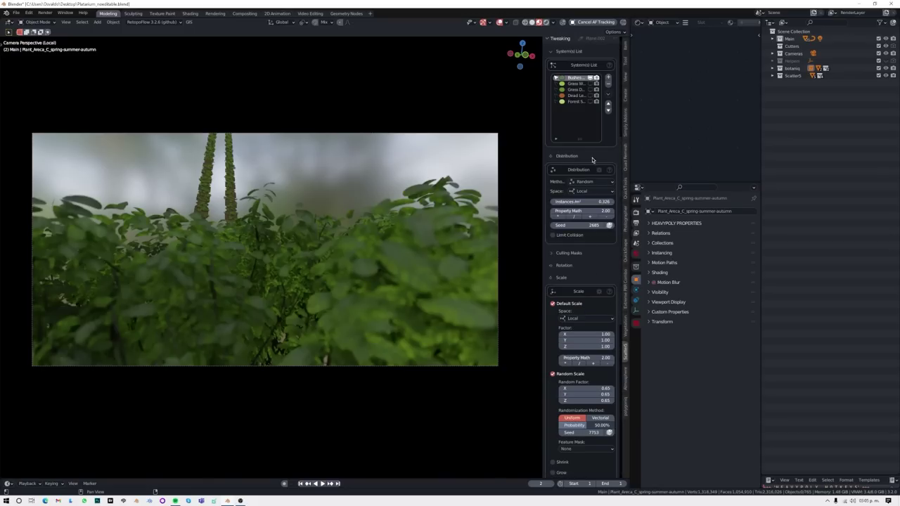
{"action": "left_click_drag", "start_coordinate": [594, 203], "coordinate": [589, 204]}
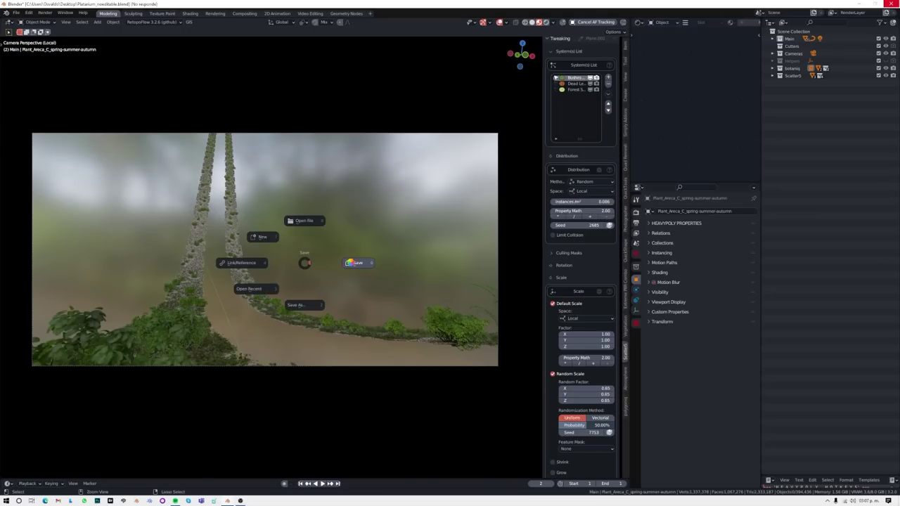
{"action": "left_click", "coordinate": [347, 261]}
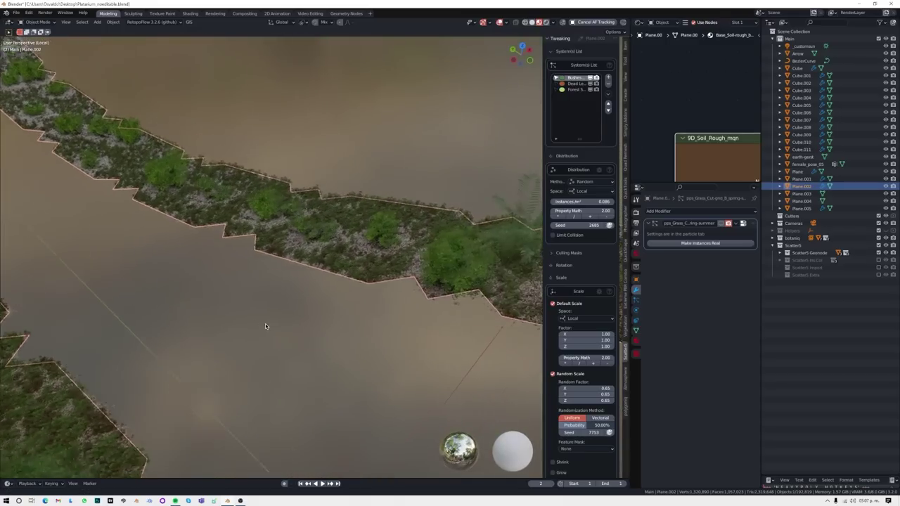
Step: Remove the dead-leaves debris layer from the biome and return to the camera view
{"action": "middle_click_drag", "start_coordinate": [265, 323], "coordinate": [359, 272]}
{"action": "left_click", "coordinate": [591, 84]}
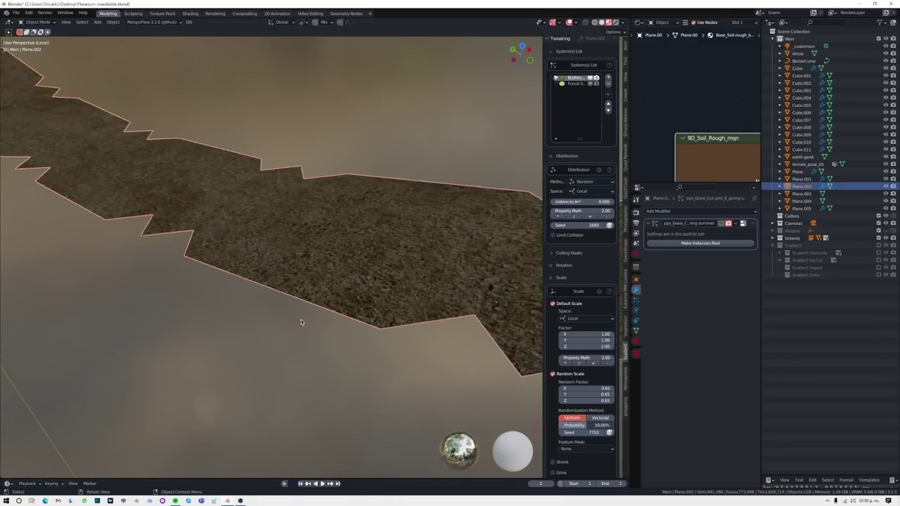
{"action": "middle_click_drag", "start_coordinate": [300, 321], "coordinate": [406, 261]}
{"action": "key", "text": "Escape"}
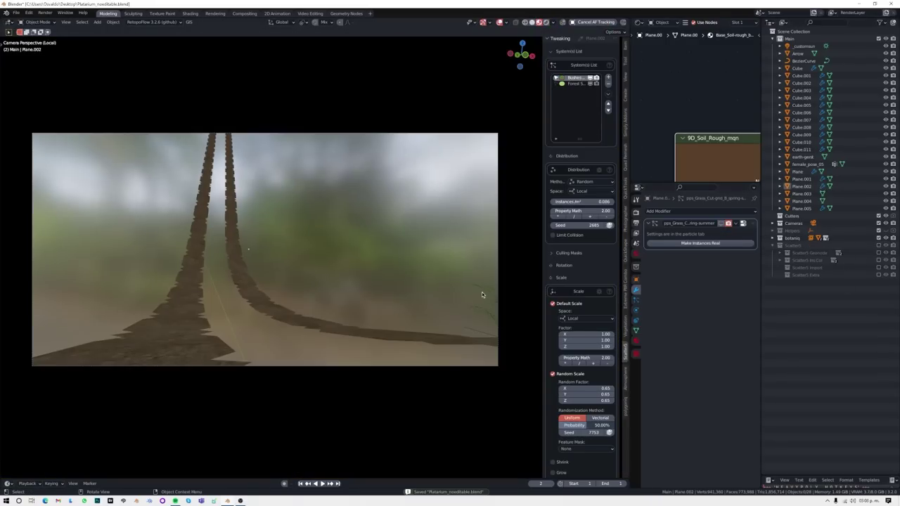
{"action": "key", "text": "KP_0"}
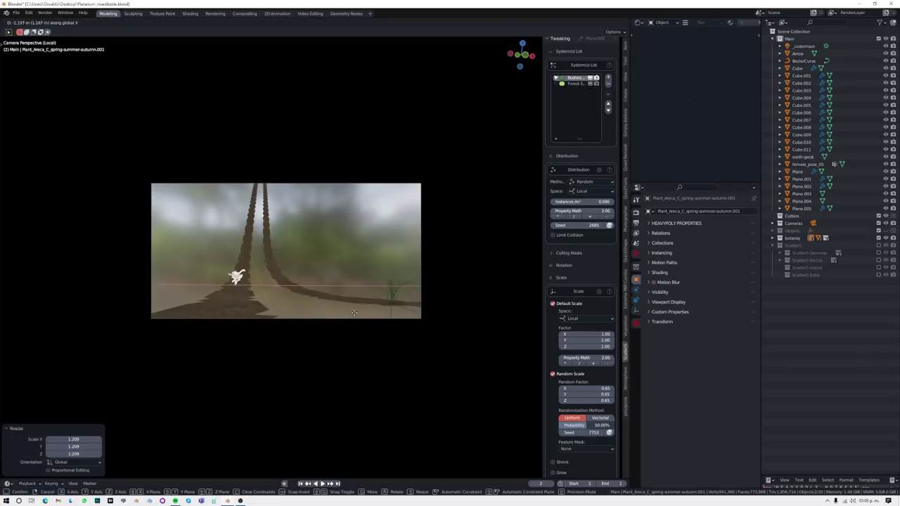
Step: Re-enable the scattered plants, save the scene and start an F12 test render
{"action": "key", "text": "ctrl+s"}
{"action": "left_click", "coordinate": [878, 245]}
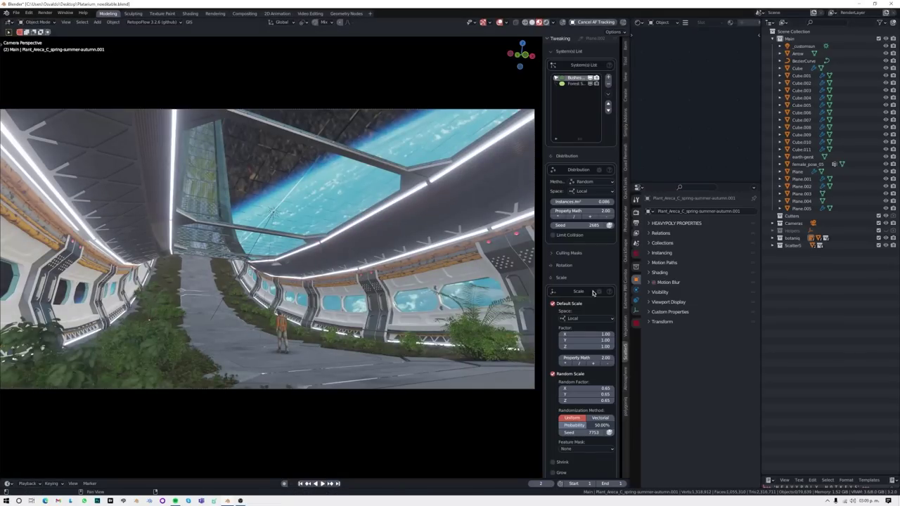
{"action": "left_click", "coordinate": [801, 186]}
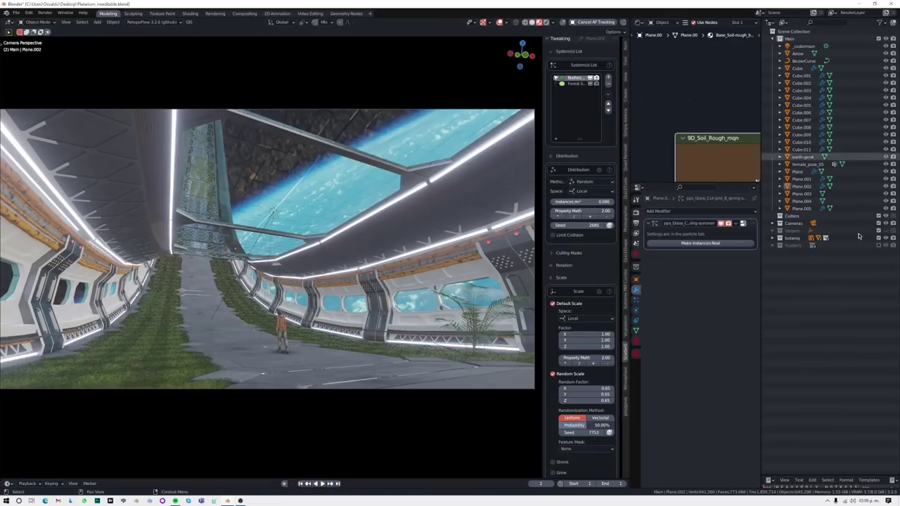
{"action": "scroll", "coordinate": [267, 304], "scroll_direction": "down", "scroll_amount": 3}
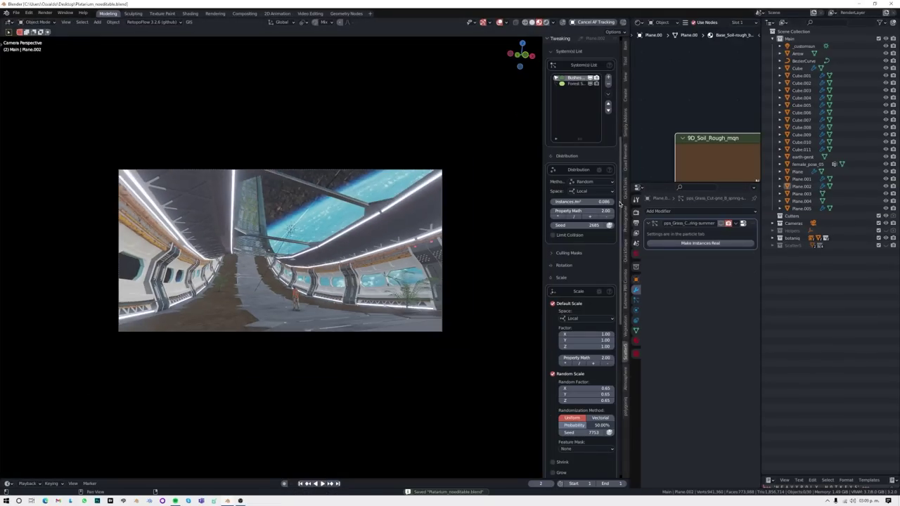
{"action": "left_click", "coordinate": [637, 212]}
{"action": "key", "text": "ctrl+s"}
{"action": "key", "text": "F12"}
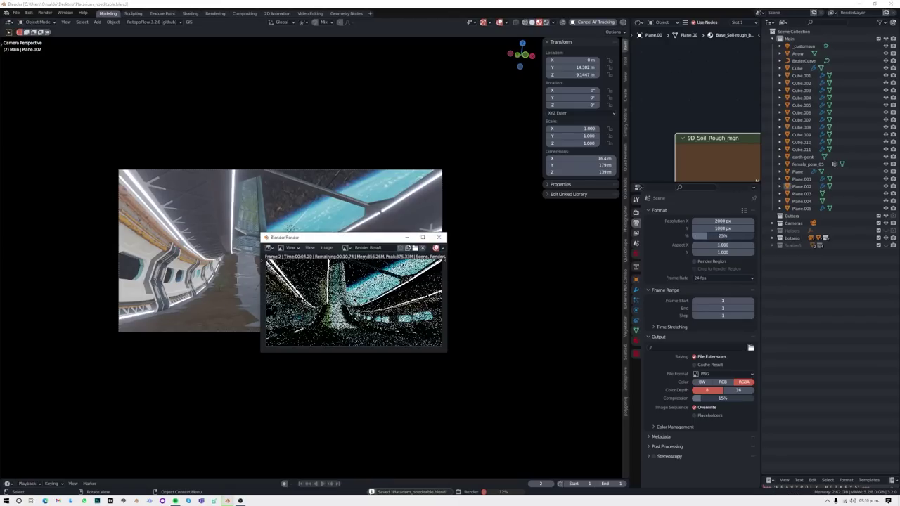
Step: Spawn a Quercus agrifolia oak from botaniq and move it into the left planting bed
{"action": "left_click", "coordinate": [625, 404]}
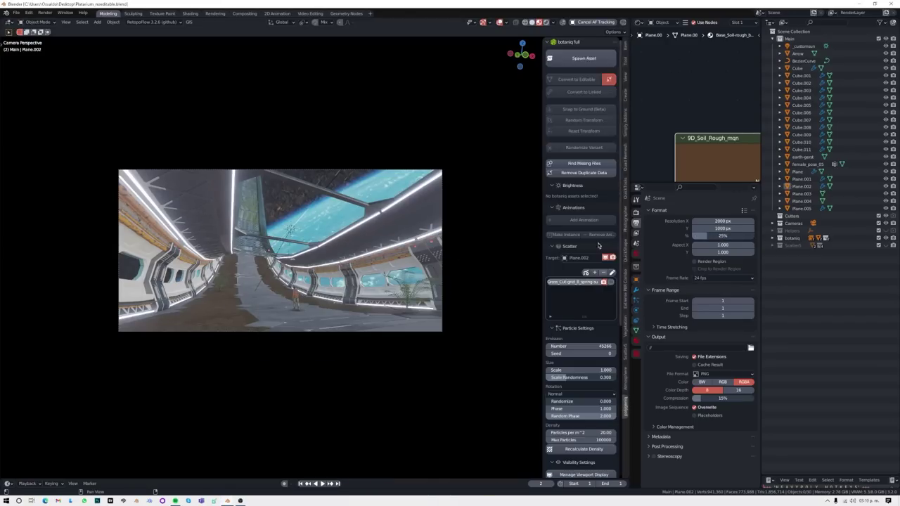
{"action": "left_click", "coordinate": [581, 127]}
{"action": "scroll", "coordinate": [522, 284], "scroll_direction": "down", "scroll_amount": 5}
{"action": "scroll", "coordinate": [528, 310], "scroll_direction": "down", "scroll_amount": 5}
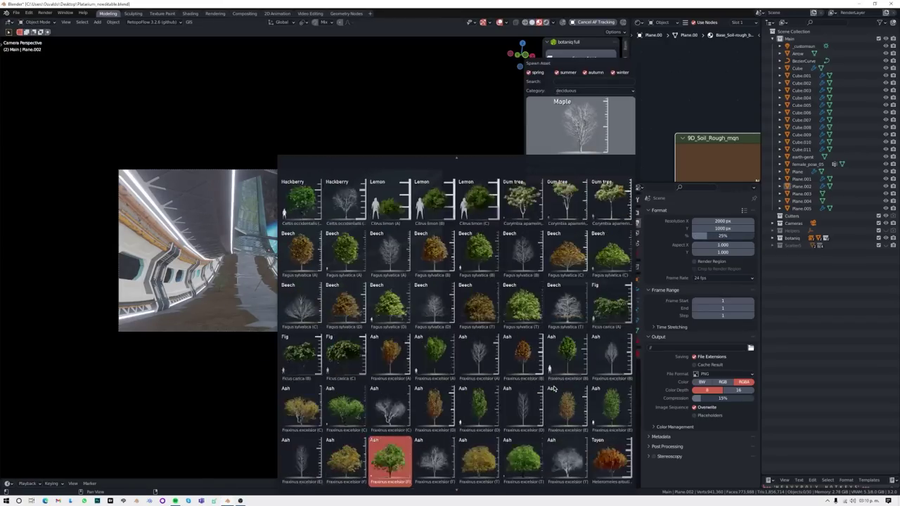
{"action": "scroll", "coordinate": [534, 352], "scroll_direction": "down", "scroll_amount": 5}
{"action": "scroll", "coordinate": [543, 391], "scroll_direction": "down", "scroll_amount": 5}
{"action": "left_click", "coordinate": [566, 203]}
{"action": "key", "text": "KP_Decimal"}
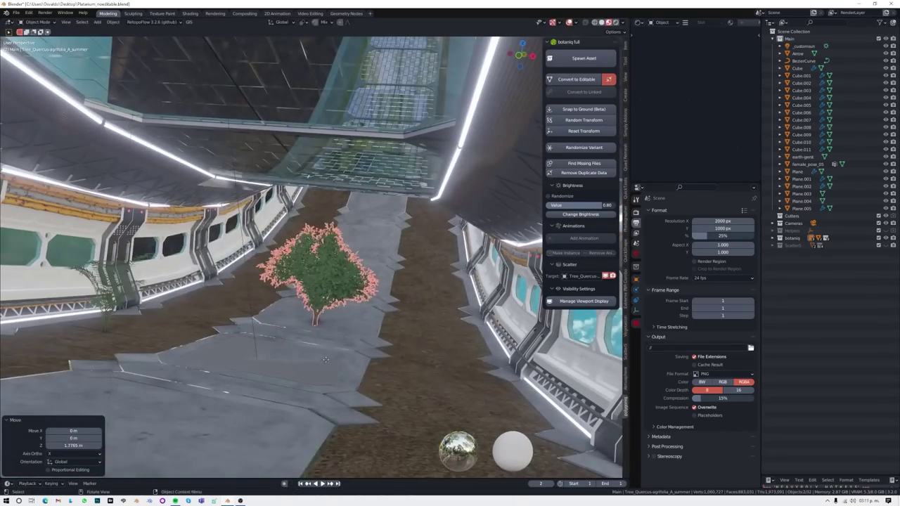
{"action": "left_click_drag", "start_coordinate": [326, 359], "coordinate": [204, 341]}
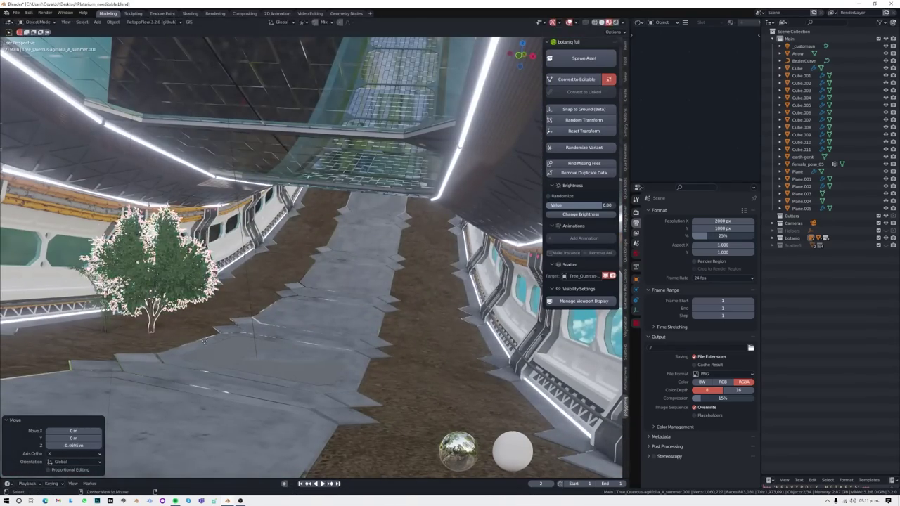
{"action": "key", "text": "KP_0"}
Step: Spawn an ash tree from the botaniq tree library
{"action": "left_click", "coordinate": [583, 58]}
{"action": "left_click", "coordinate": [578, 124]}
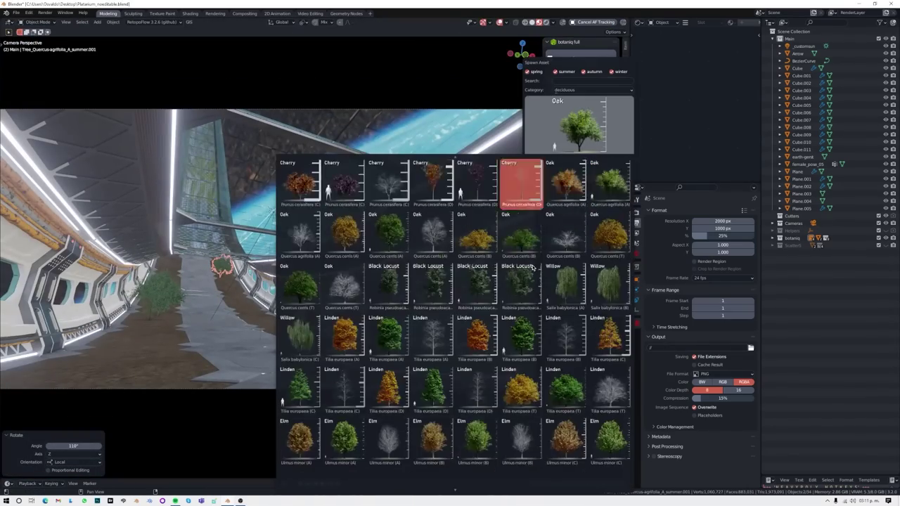
{"action": "left_click", "coordinate": [477, 181]}
{"action": "key", "text": "KP_Decimal"}
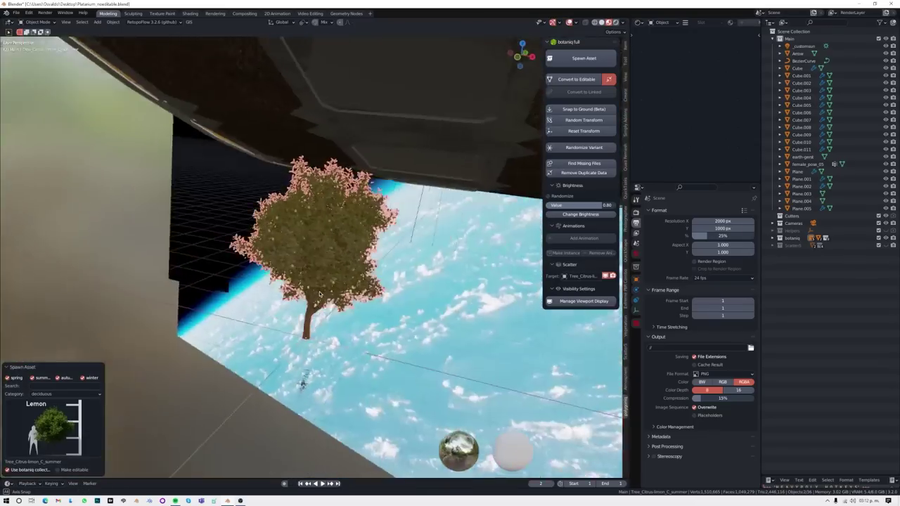
Step: Spawn a Carpinus betulus hornbeam tree and set it on the ground
{"action": "left_click", "coordinate": [583, 59]}
{"action": "left_click", "coordinate": [588, 125]}
{"action": "scroll", "coordinate": [513, 263], "scroll_direction": "down", "scroll_amount": 1}
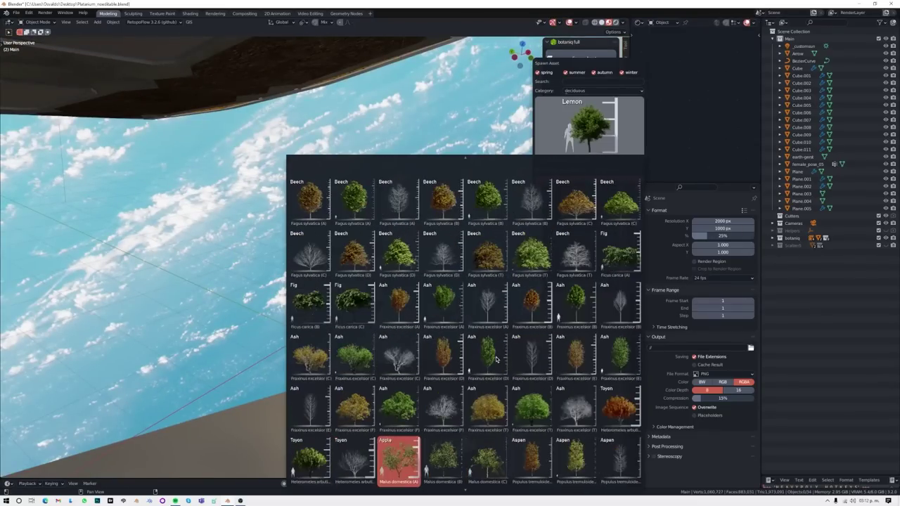
{"action": "scroll", "coordinate": [497, 359], "scroll_direction": "up", "scroll_amount": 5}
{"action": "scroll", "coordinate": [507, 422], "scroll_direction": "down", "scroll_amount": 1}
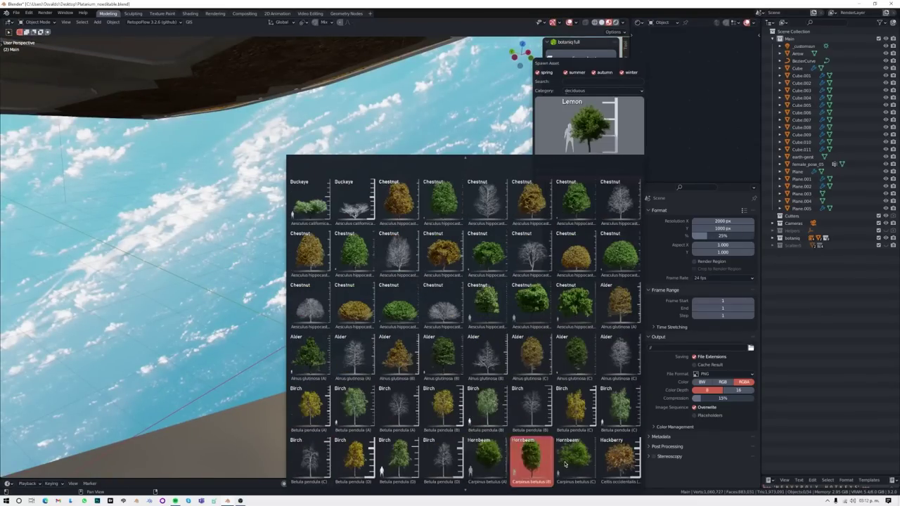
{"action": "left_click", "coordinate": [530, 457]}
{"action": "mouse_move", "coordinate": [317, 320]}
{"action": "middle_mouse_down"}
{"action": "mouse_move", "coordinate": [461, 370]}
{"action": "mouse_move", "coordinate": [458, 331]}
{"action": "mouse_move", "coordinate": [380, 239]}
{"action": "middle_mouse_up"}
Step: Move the hornbeam along Y and adjust its height along Z beside the walking figure
{"action": "key", "text": "g"}
{"action": "key", "text": "y"}
{"action": "left_click", "coordinate": [458, 330]}
{"action": "key", "text": "g"}
{"action": "key", "text": "z"}
{"action": "left_click", "coordinate": [459, 324]}
{"action": "key", "text": "KP_0"}
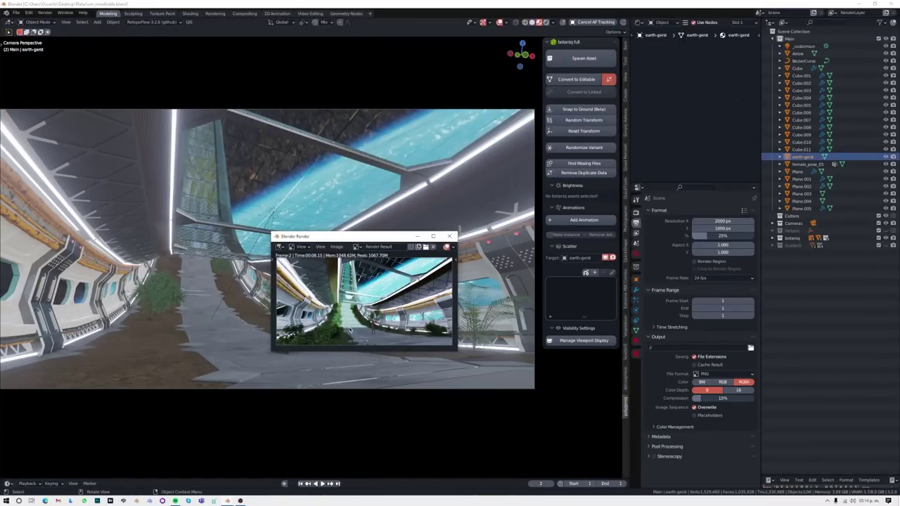
Step: Spawn a Monstera plant into the left foreground bed
{"action": "left_click", "coordinate": [585, 94]}
{"action": "left_click", "coordinate": [607, 129]}
{"action": "left_click", "coordinate": [524, 336]}
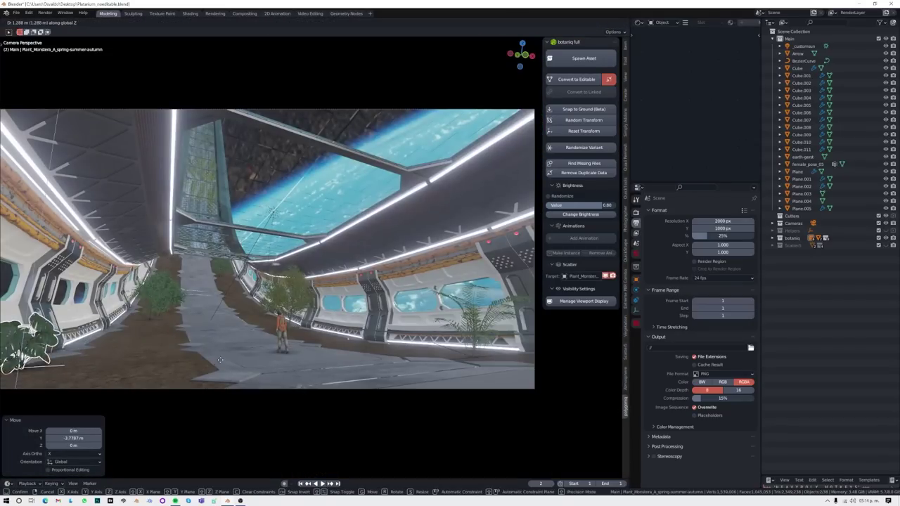
{"action": "left_click_drag", "start_coordinate": [73, 444], "coordinate": [98, 445]}
Step: Spawn a Phoenix canariensis palm from the tropical category, scale it up and move it along Y
{"action": "left_click", "coordinate": [584, 58]}
{"action": "left_click", "coordinate": [587, 90]}
{"action": "left_click", "coordinate": [558, 211]}
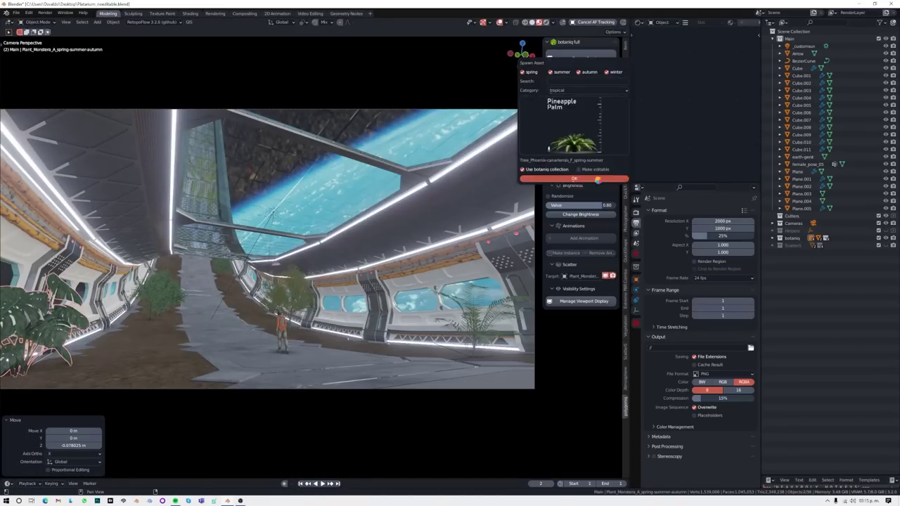
{"action": "left_click", "coordinate": [582, 141]}
{"action": "key", "text": "s"}
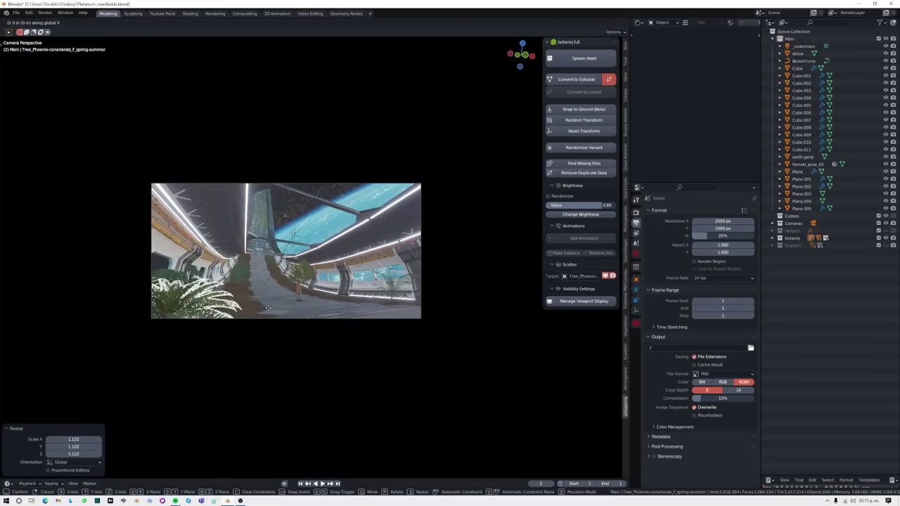
{"action": "key", "text": "KP_Decimal"}
{"action": "key", "text": "g"}
{"action": "key", "text": "y"}
{"action": "key", "text": "Return"}
{"action": "key", "text": "KP_Decimal"}
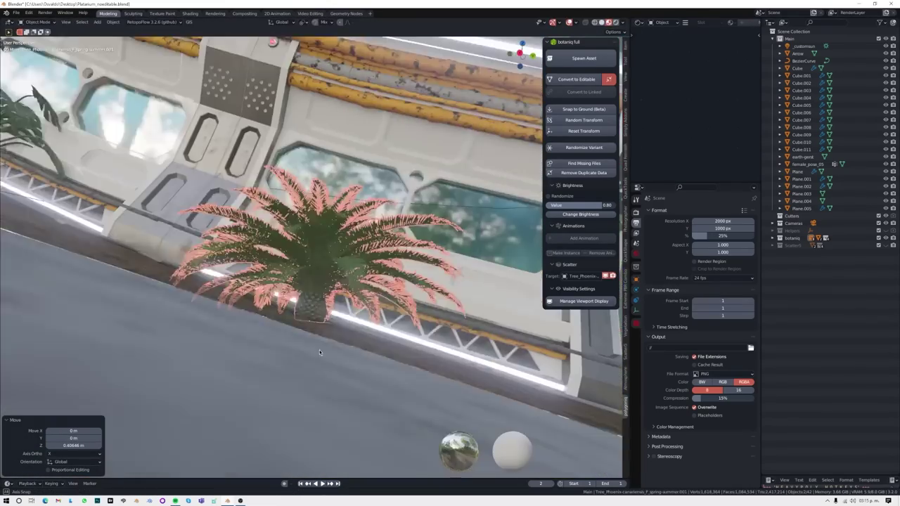
Step: Alt+D duplicate the Phoenix palm into another planting bed and render the camera view
{"action": "key", "text": "KP_0"}
{"action": "key", "text": "alt+d"}
{"action": "middle_click_drag", "start_coordinate": [471, 348], "coordinate": [492, 337]}
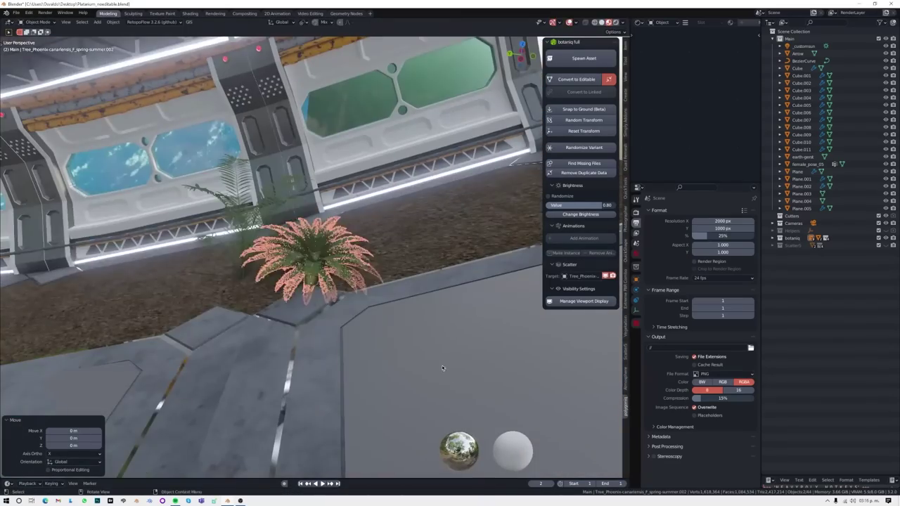
{"action": "left_click", "coordinate": [518, 325]}
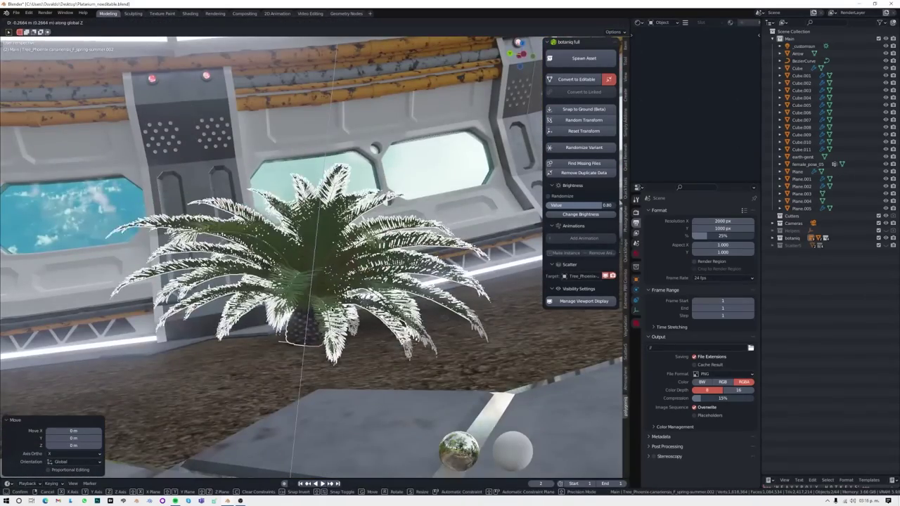
{"action": "key", "text": "KP_0"}
{"action": "left_click", "coordinate": [326, 200]}
{"action": "key", "text": "F12"}
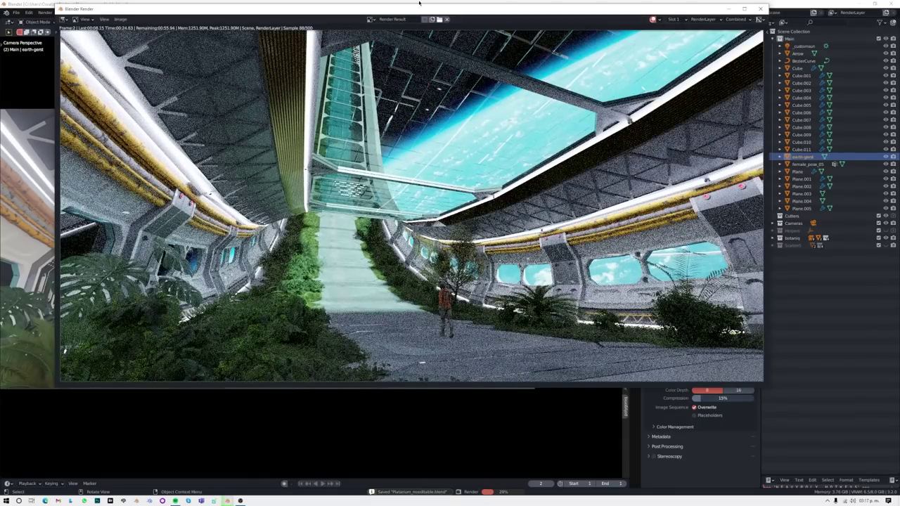
{"action": "key", "text": "Escape"}
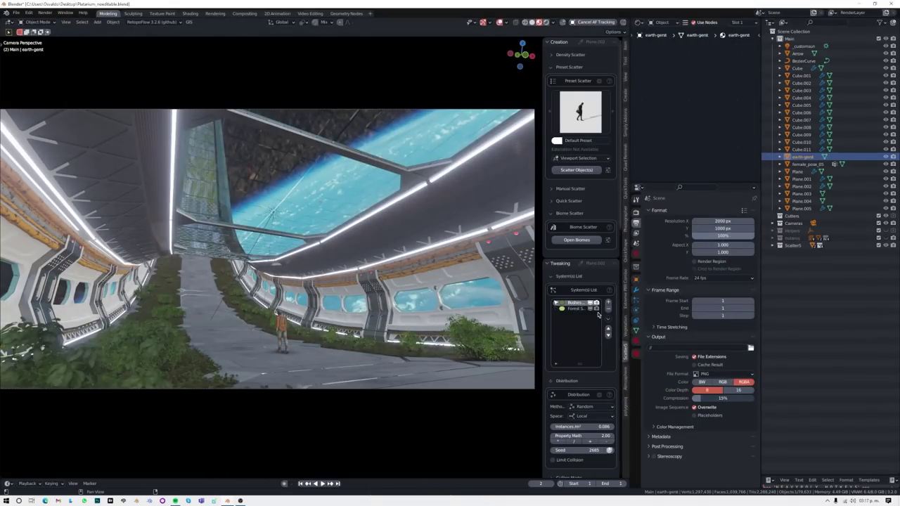
Step: Randomize the bush scatter seed several times, settling on seed 2484
{"action": "scroll", "coordinate": [598, 315], "scroll_direction": "down", "scroll_amount": 2}
{"action": "left_click", "coordinate": [609, 394]}
{"action": "left_click", "coordinate": [609, 394]}
{"action": "left_click", "coordinate": [609, 394]}
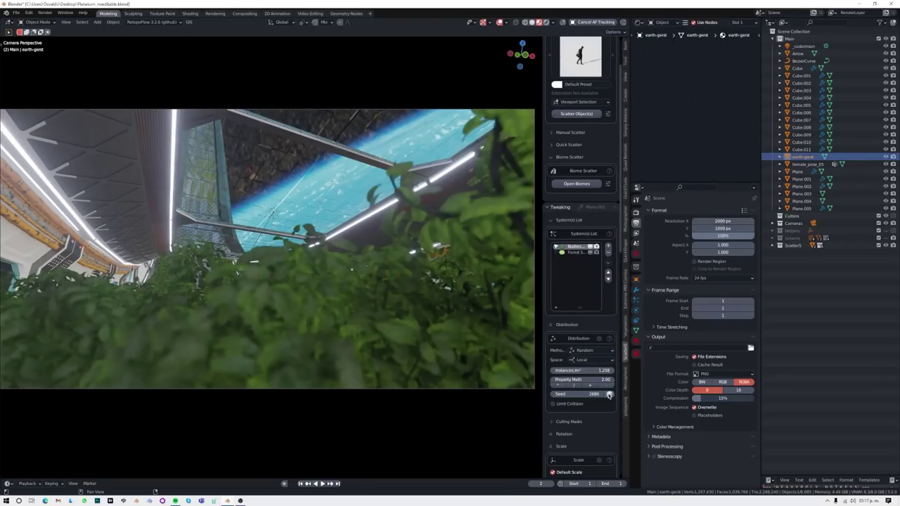
{"action": "left_click", "coordinate": [609, 395]}
{"action": "left_click", "coordinate": [609, 394]}
Step: Set the bush density to 1 instance per m² and return to the camera view
{"action": "left_click", "coordinate": [602, 371]}
{"action": "type", "text": "1"}
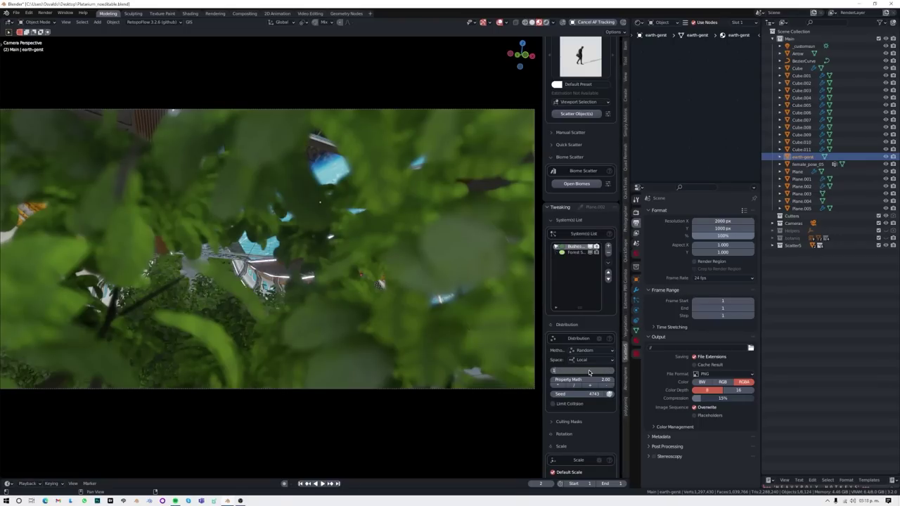
{"action": "key", "text": "Return"}
{"action": "middle_click_drag", "start_coordinate": [422, 376], "coordinate": [394, 381]}
{"action": "key", "text": "KP_0"}
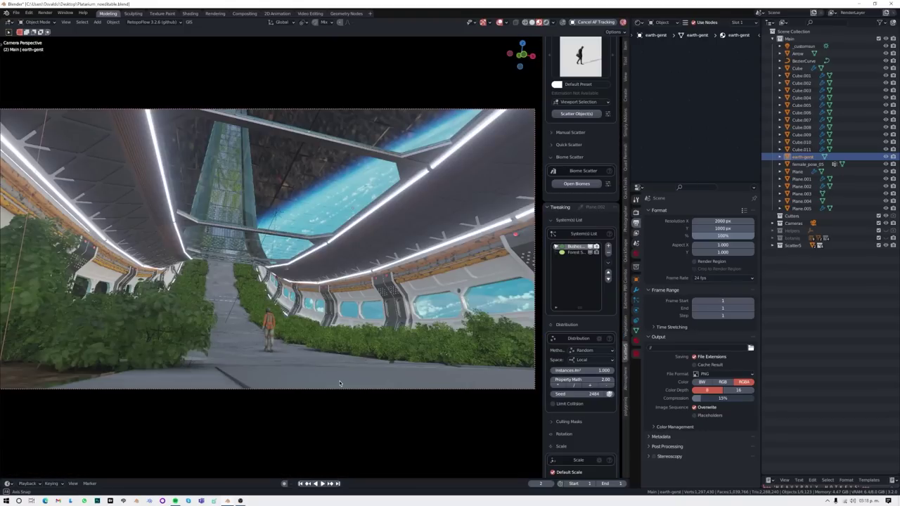
{"action": "left_click", "coordinate": [339, 380]}
Step: Hide the bush scatter, save the scene and run a quick test render
{"action": "left_click", "coordinate": [269, 327]}
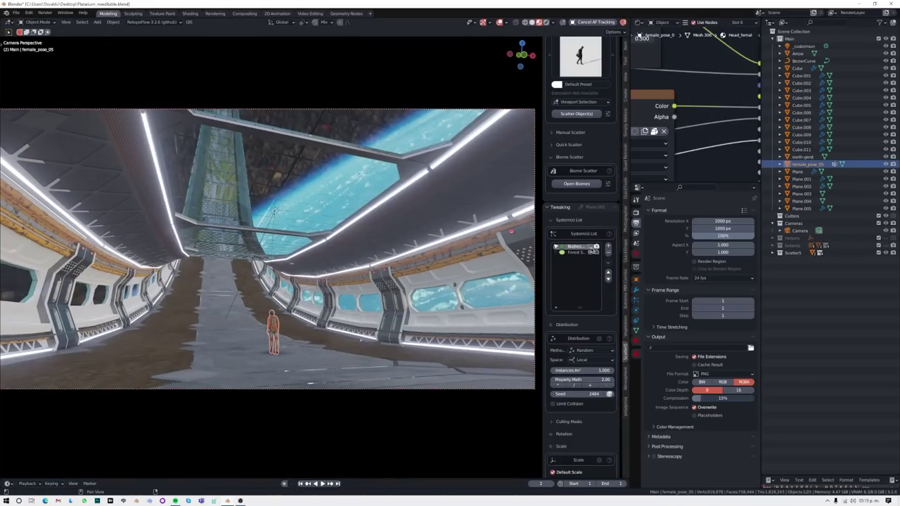
{"action": "left_click", "coordinate": [594, 247]}
{"action": "scroll", "coordinate": [317, 308], "scroll_direction": "down", "scroll_amount": 4}
{"action": "scroll", "coordinate": [455, 281], "scroll_direction": "up", "scroll_amount": 2}
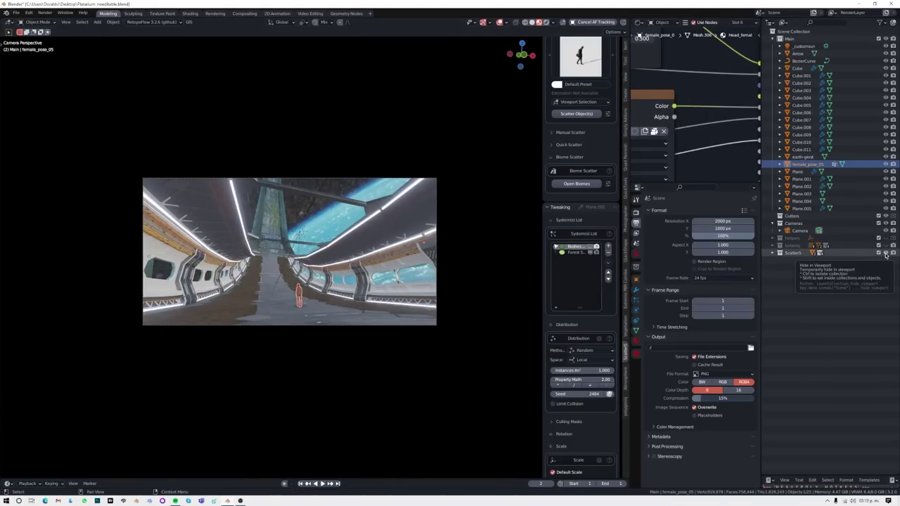
{"action": "key", "text": "ctrl+s"}
{"action": "key", "text": "F12"}
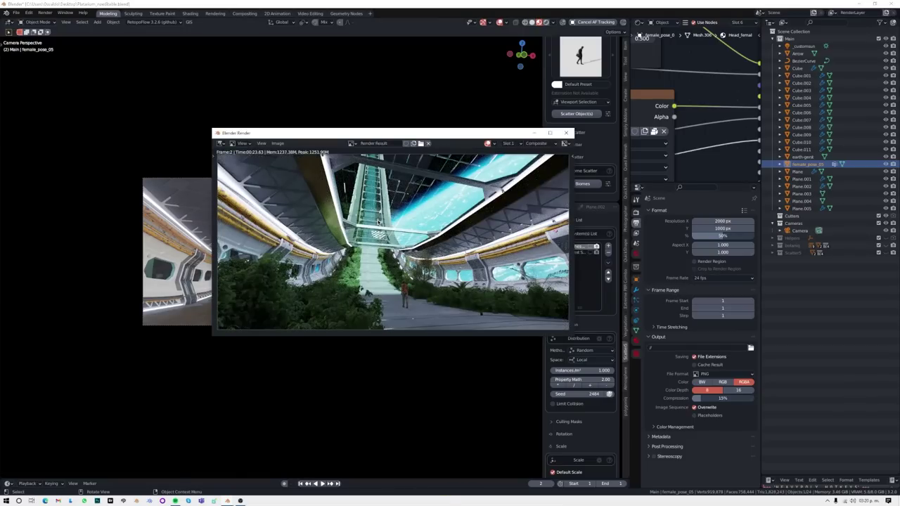
{"action": "left_click", "coordinate": [566, 132]}
Step: Raise the scene camera along Z and save the file
{"action": "left_click", "coordinate": [799, 231]}
{"action": "left_click", "coordinate": [636, 310]}
{"action": "key", "text": "Home"}
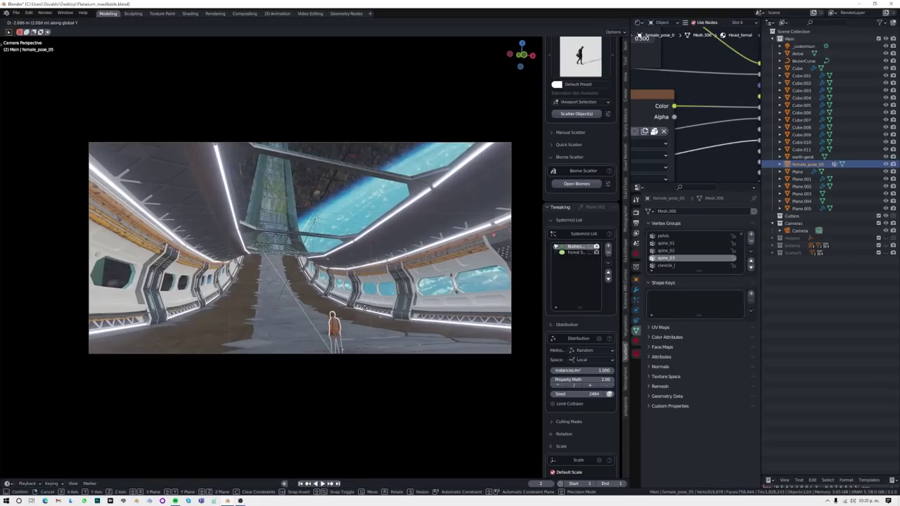
{"action": "key", "text": "g"}
{"action": "key", "text": "z"}
{"action": "left_click", "coordinate": [399, 278]}
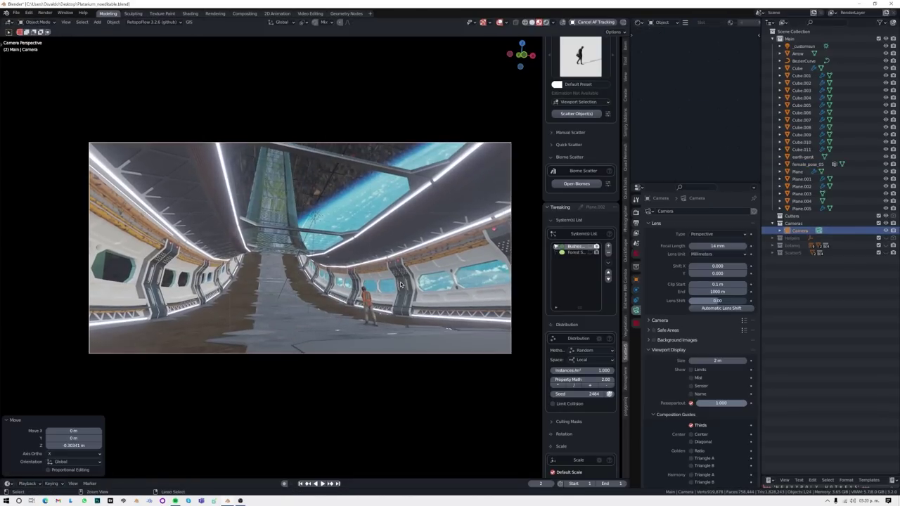
{"action": "key", "text": "ctrl+s"}
Step: Reshuffle the bush scatter seed to 7656
{"action": "left_click", "coordinate": [609, 395]}
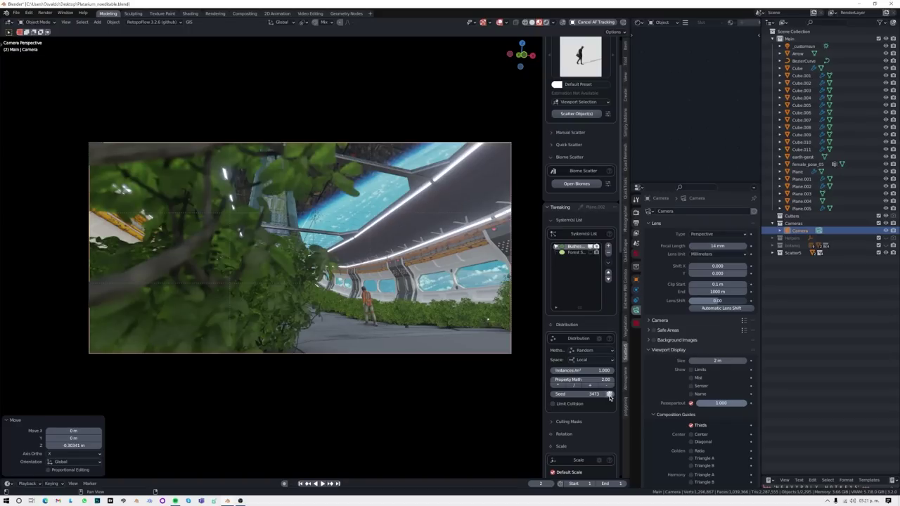
{"action": "left_click", "coordinate": [609, 396]}
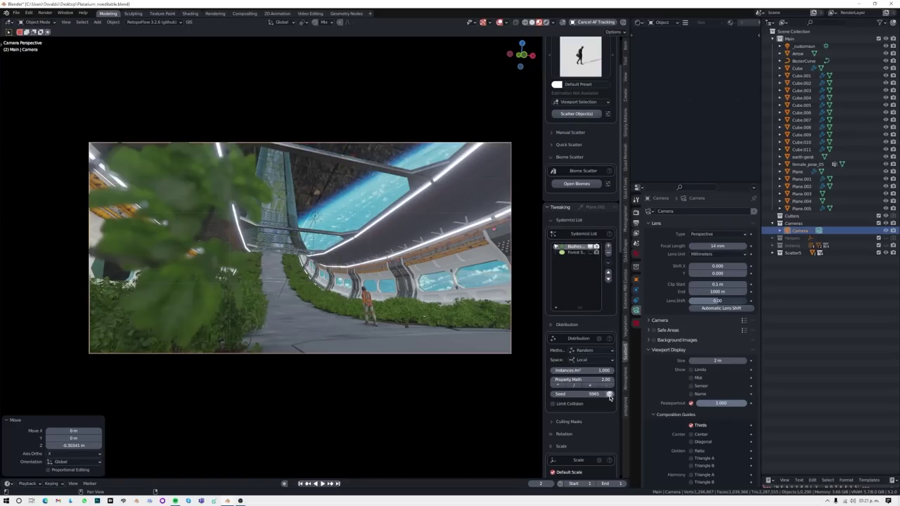
{"action": "left_click", "coordinate": [609, 395]}
Step: Re-angle the sun light by rotating it around X and then Z
{"action": "left_click", "coordinate": [366, 322]}
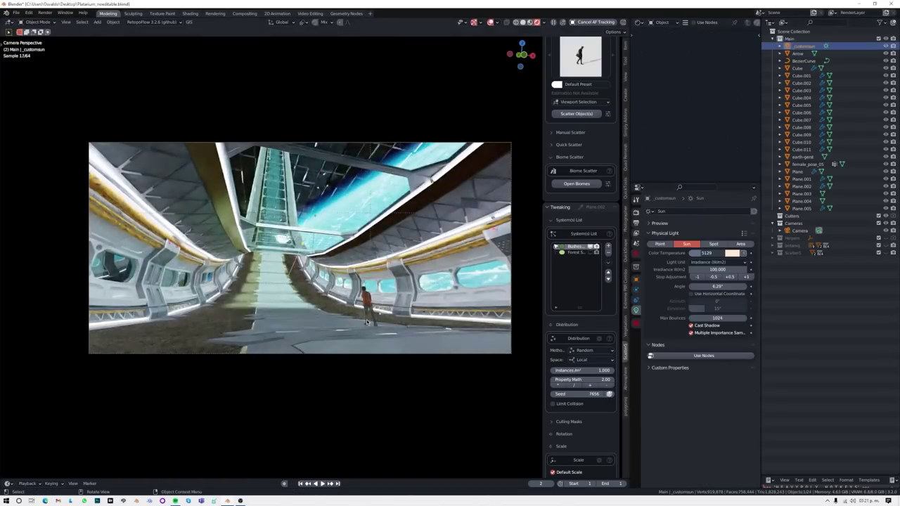
{"action": "key", "text": "r"}
{"action": "key", "text": "x"}
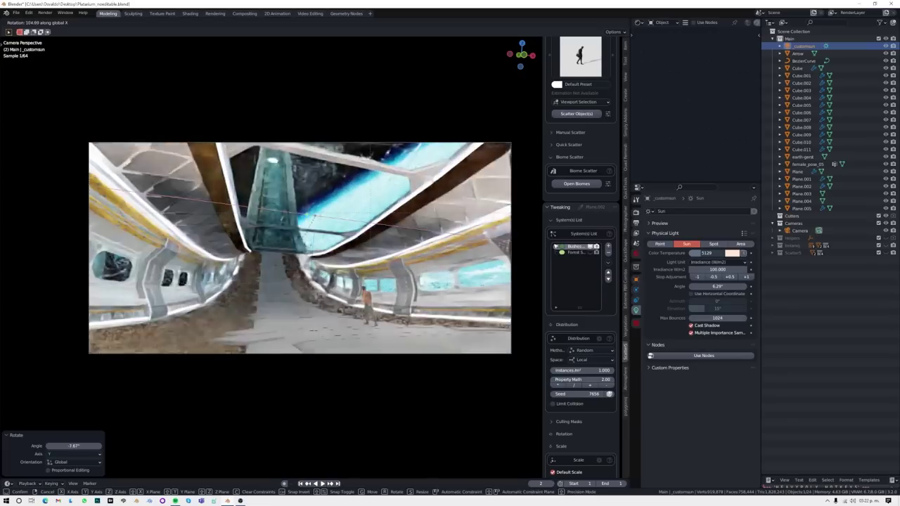
{"action": "left_click", "coordinate": [317, 246]}
{"action": "key", "text": "r"}
{"action": "key", "text": "z"}
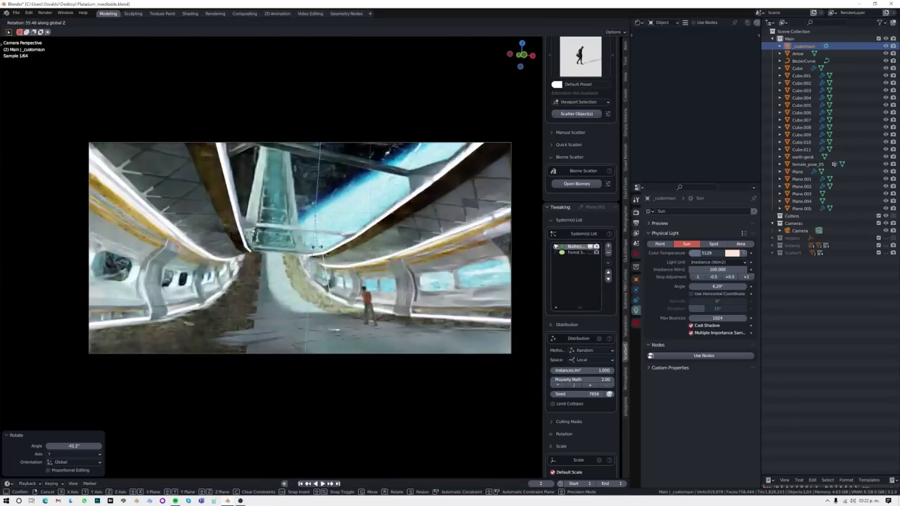
{"action": "left_click", "coordinate": [317, 246]}
Step: Preview the Mist pass and increase the mist depth to 83 m
{"action": "left_click", "coordinate": [636, 253]}
{"action": "left_click", "coordinate": [553, 22]}
{"action": "left_click", "coordinate": [543, 87]}
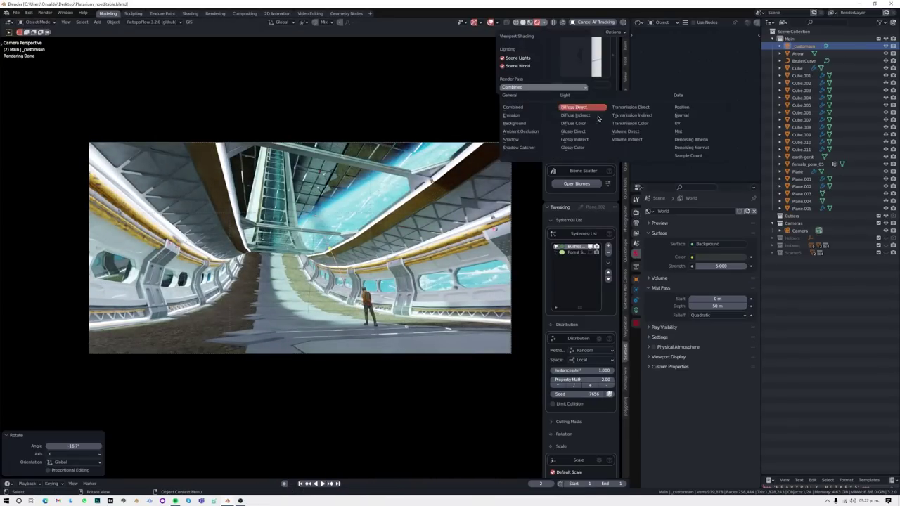
{"action": "left_click", "coordinate": [678, 131]}
{"action": "left_click_drag", "start_coordinate": [717, 305], "coordinate": [738, 306]}
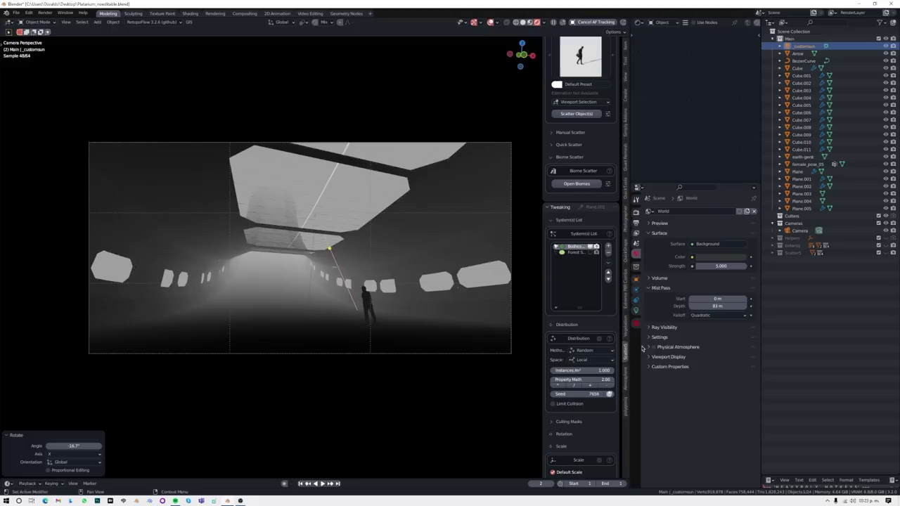
Step: Set the output resolution to 3000 × 1500 px and start a render
{"action": "left_click", "coordinate": [818, 231]}
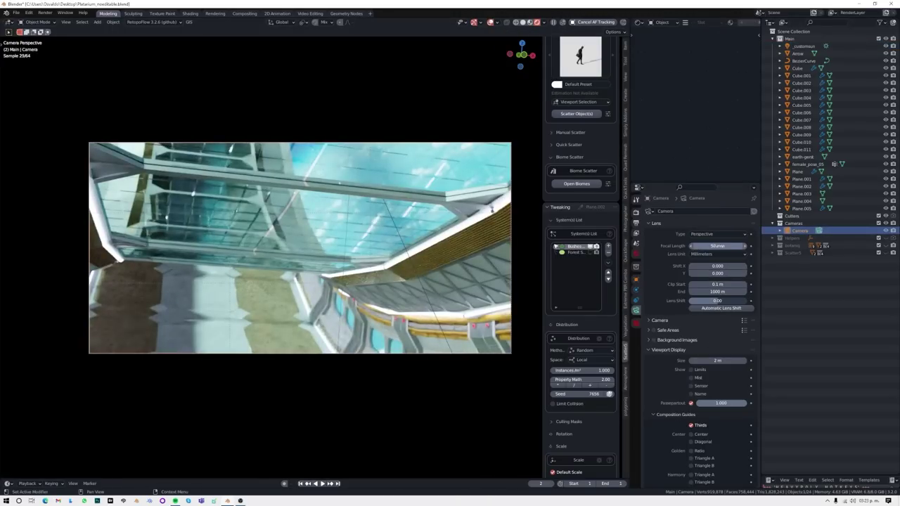
{"action": "left_click", "coordinate": [635, 222]}
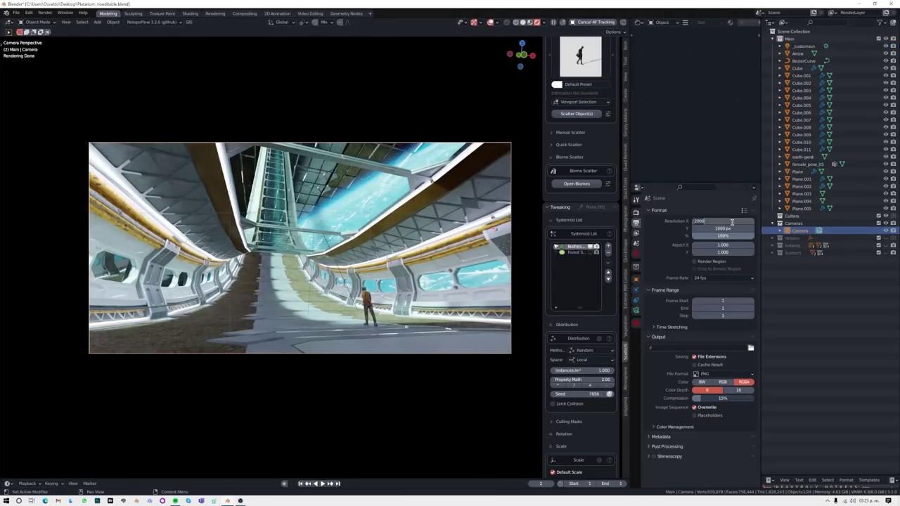
{"action": "type", "text": "3000"}
{"action": "key", "text": "Return"}
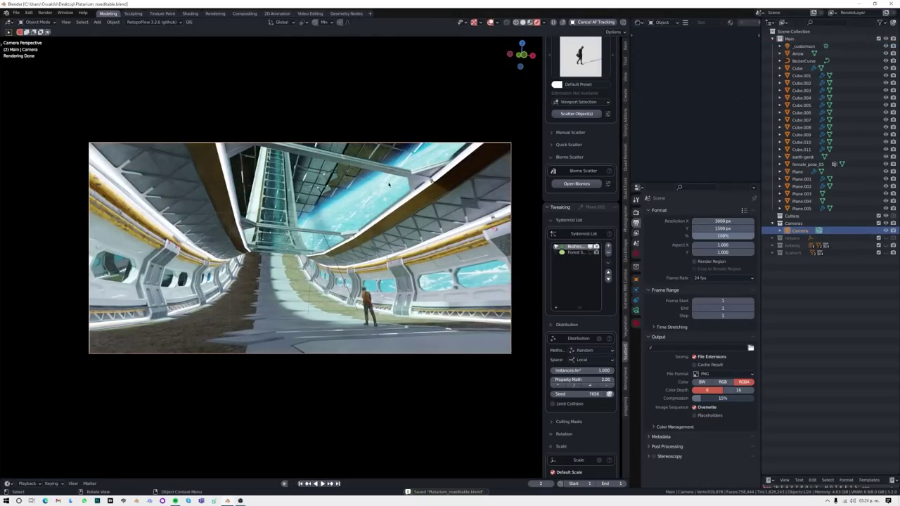
{"action": "key", "text": "F12"}
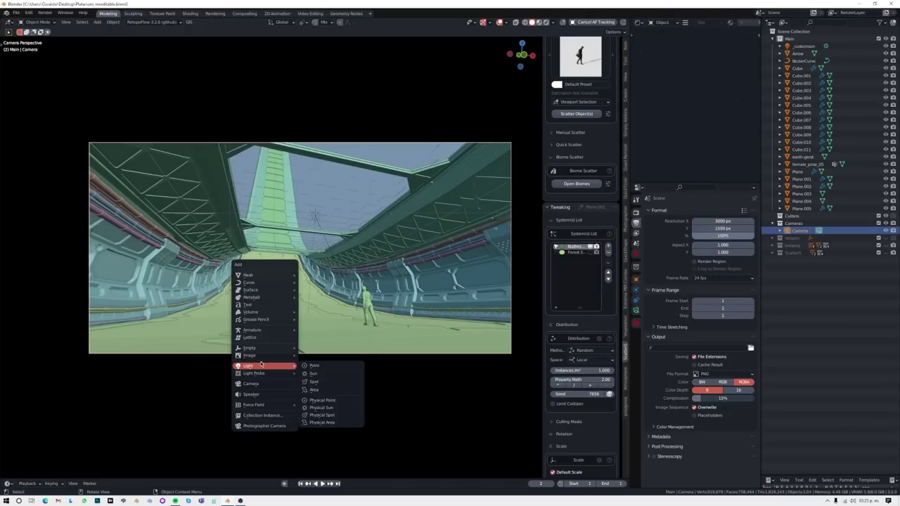
Step: Shift the new area light -0.4877 m along X and preview it rendered
{"action": "key", "text": "KP_0"}
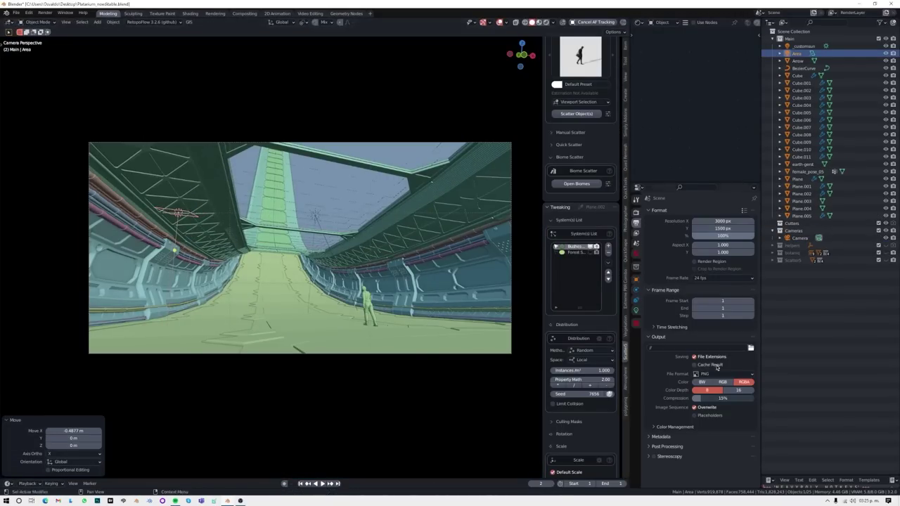
{"action": "left_click", "coordinate": [635, 309]}
{"action": "key", "text": "shift+z"}
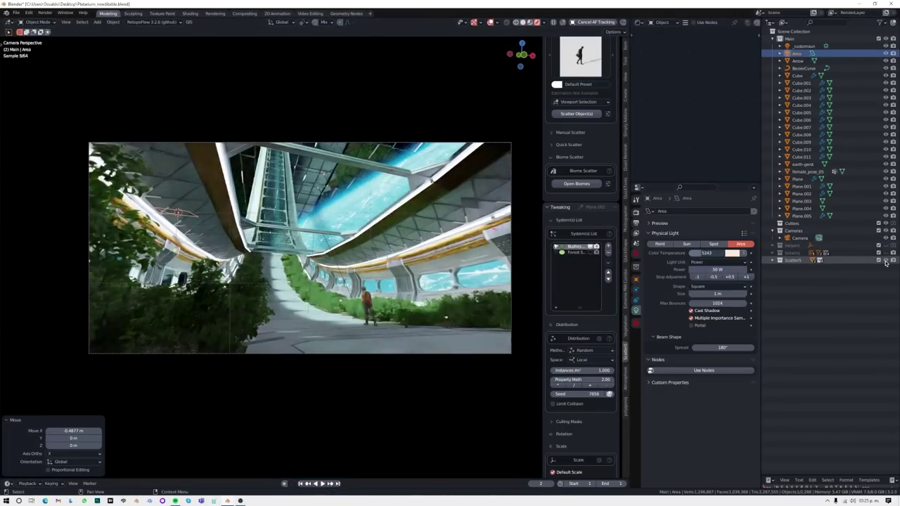
Step: Set the area light's power to 100 W, then return to solid shading with the Asset Browser
{"action": "left_click", "coordinate": [717, 269]}
{"action": "type", "text": "100"}
{"action": "key", "text": "Return"}
{"action": "key", "text": "shift+z"}
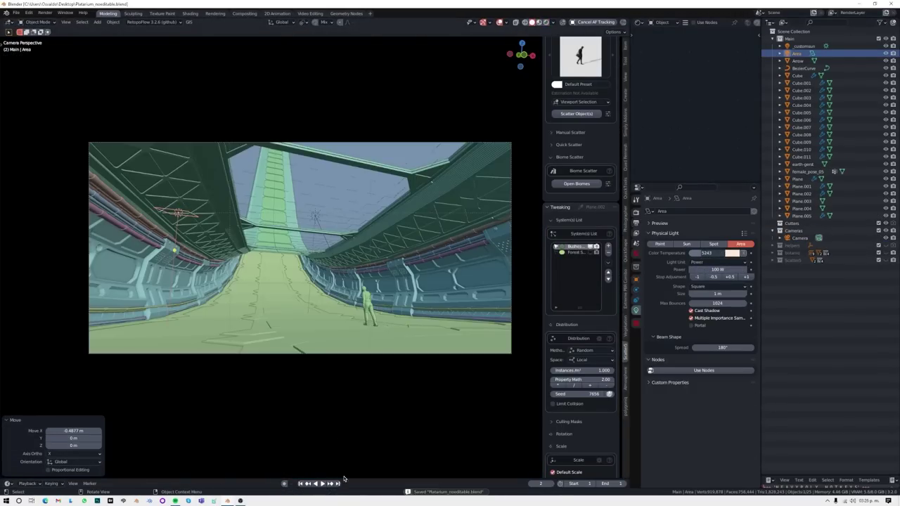
{"action": "left_click", "coordinate": [21, 398]}
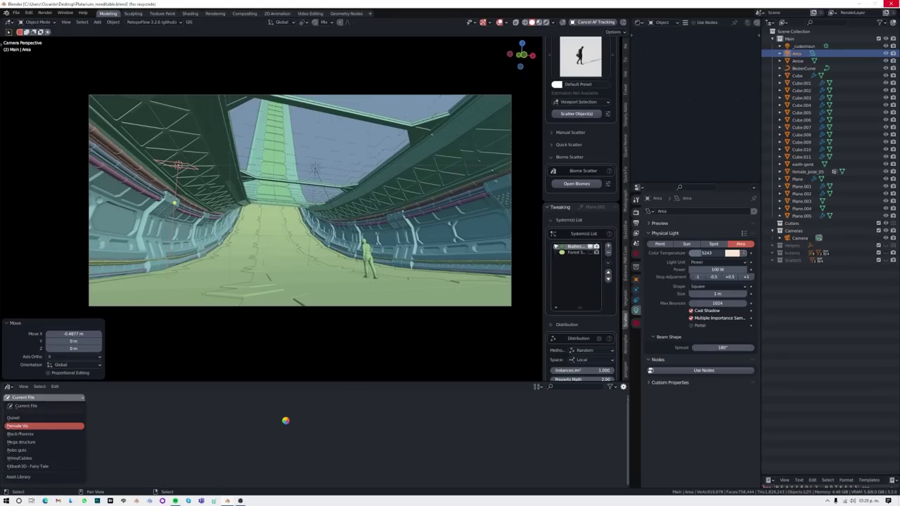
Step: Save the file, then drop the Female_010 figure into the corridor and slide it along X
{"action": "left_click", "coordinate": [316, 261]}
{"action": "key", "text": "ctrl+s"}
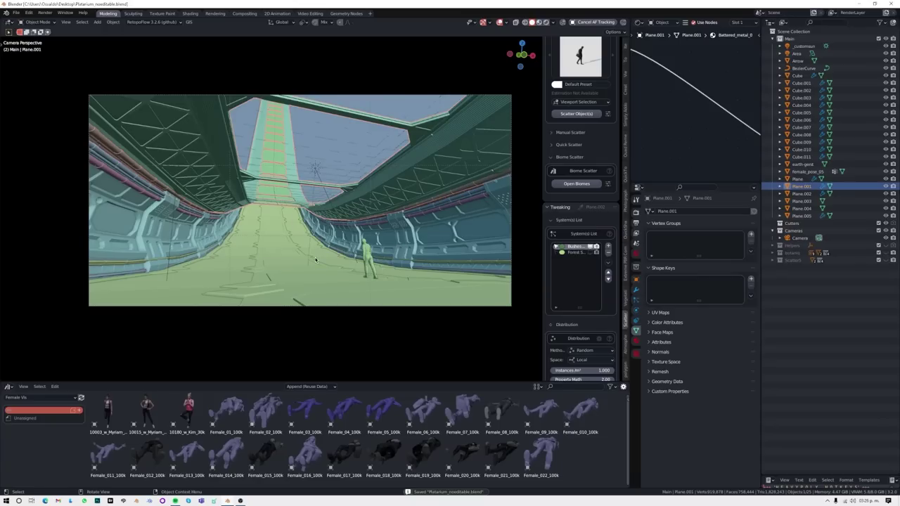
{"action": "left_click_drag", "start_coordinate": [590, 411], "coordinate": [285, 239]}
{"action": "key", "text": "KP_Decimal"}
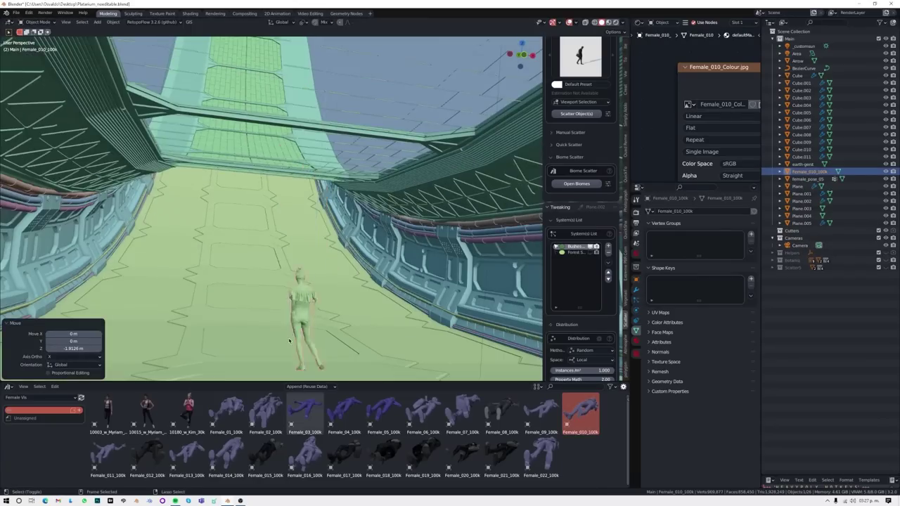
{"action": "key", "text": "g"}
{"action": "key", "text": "z"}
{"action": "key", "text": "x"}
{"action": "left_click", "coordinate": [359, 271]}
{"action": "scroll", "coordinate": [358, 270], "scroll_direction": "down", "scroll_amount": 3}
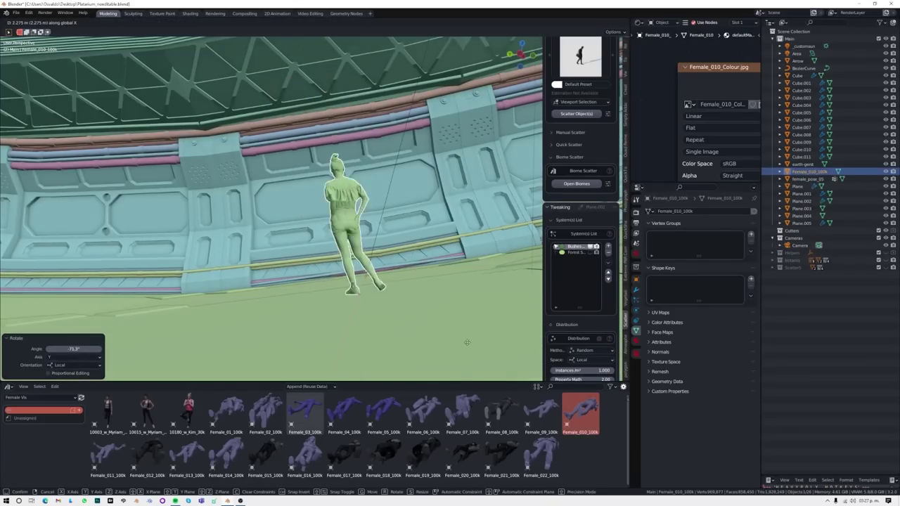
{"action": "middle_click_drag", "start_coordinate": [359, 271], "coordinate": [357, 264]}
Step: Add the Female_017 figure onto the floor and position it vertically and along Y
{"action": "left_click_drag", "start_coordinate": [344, 456], "coordinate": [218, 249]}
{"action": "key", "text": "g"}
{"action": "key", "text": "z"}
{"action": "left_click", "coordinate": [335, 253]}
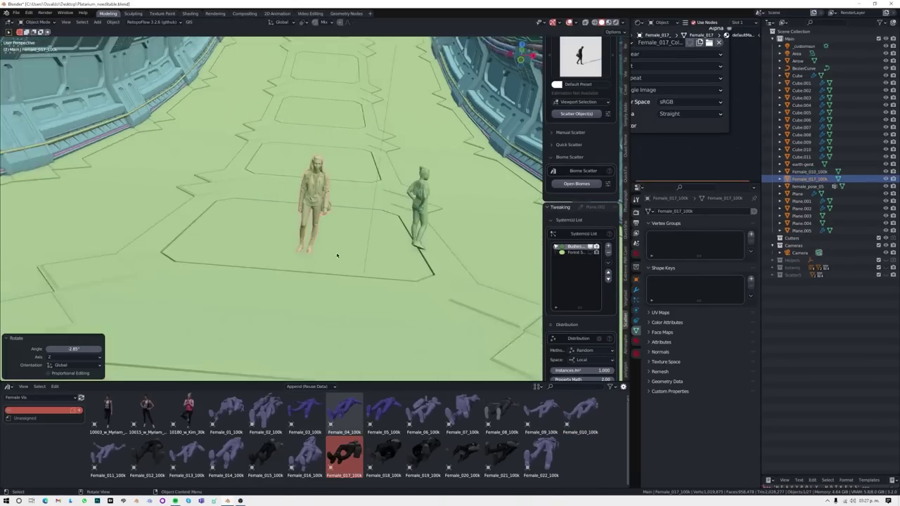
{"action": "key", "text": "KP_Decimal"}
{"action": "middle_click_drag", "start_coordinate": [211, 227], "coordinate": [239, 246]}
{"action": "key", "text": "KP_0"}
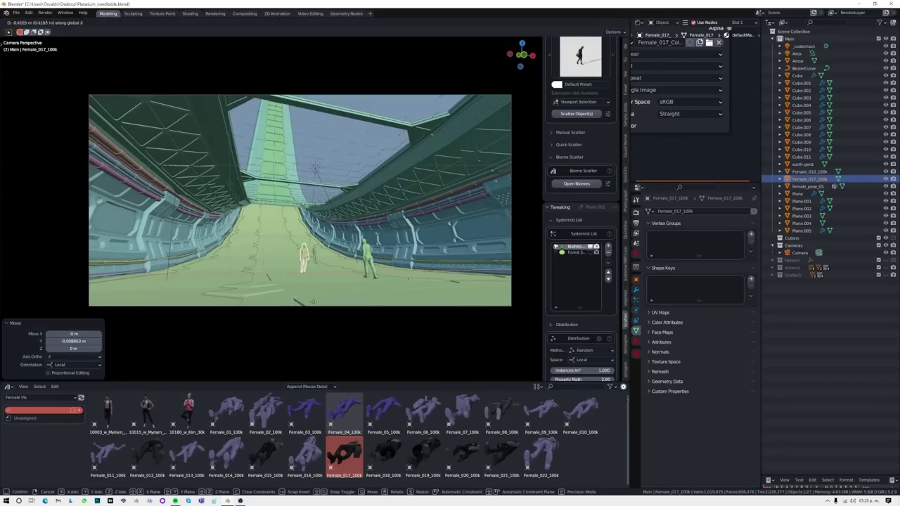
{"action": "key", "text": "g"}
{"action": "key", "text": "y"}
{"action": "left_click", "coordinate": [272, 274]}
Step: Rotate the figure about X and render a test image of the camera view
{"action": "middle_click_drag", "start_coordinate": [272, 274], "coordinate": [303, 295]}
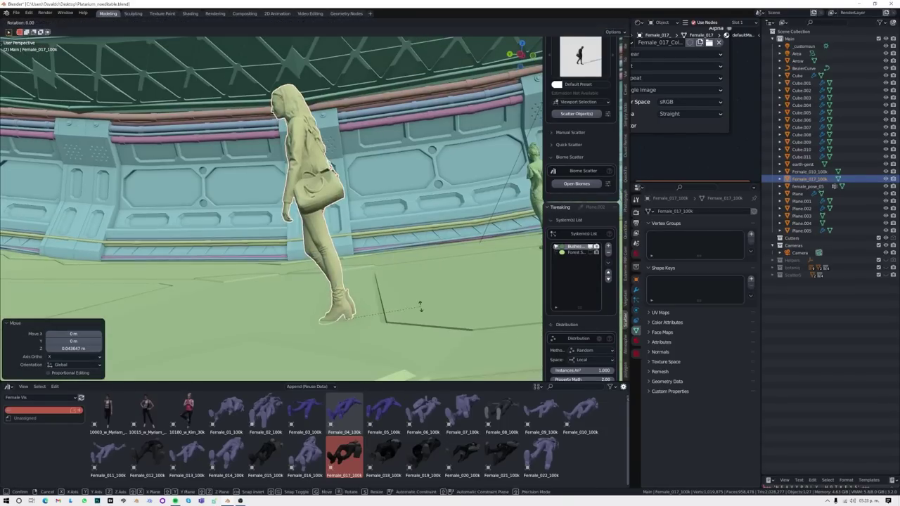
{"action": "key", "text": "KP_0"}
{"action": "key", "text": "r"}
{"action": "key", "text": "x"}
{"action": "left_click", "coordinate": [330, 319]}
{"action": "key", "text": "F12"}
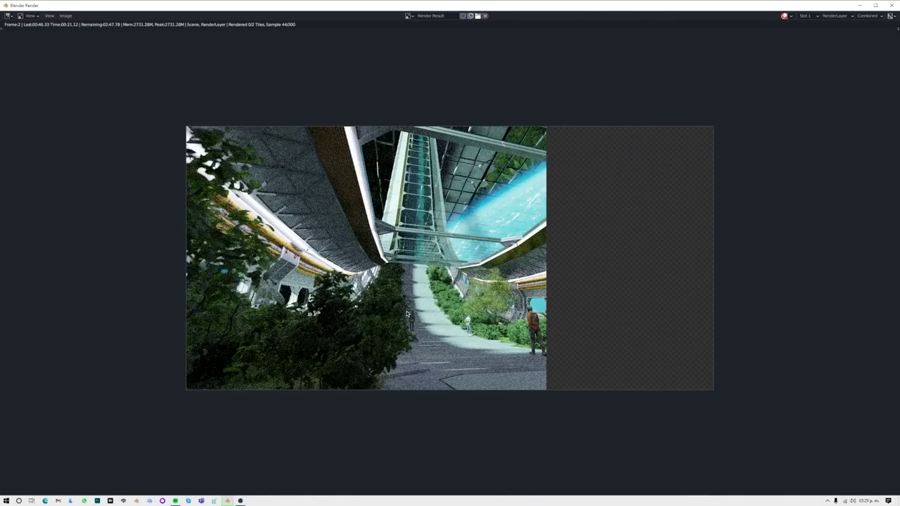
{"action": "key", "text": "Escape"}
Step: Add the Female_012 figure, turn it 180° about Y, and move it along Y
{"action": "scroll", "coordinate": [271, 260], "scroll_direction": "up", "scroll_amount": 6}
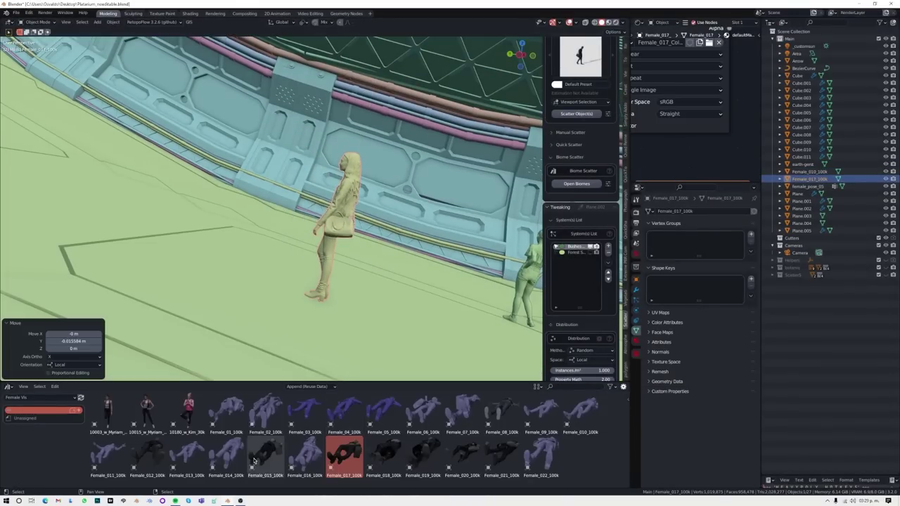
{"action": "left_click_drag", "start_coordinate": [147, 457], "coordinate": [414, 320]}
{"action": "key", "text": "r"}
{"action": "key", "text": "y"}
{"action": "key", "text": "1"}
{"action": "key", "text": "8"}
{"action": "key", "text": "0"}
{"action": "key", "text": "Return"}
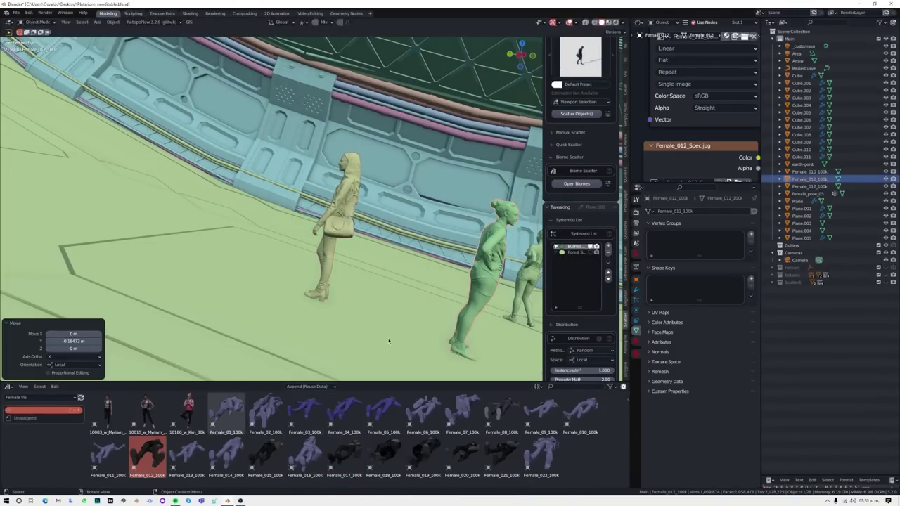
{"action": "key", "text": "KP_Decimal"}
{"action": "key", "text": "g"}
{"action": "key", "text": "y"}
{"action": "left_click", "coordinate": [392, 201]}
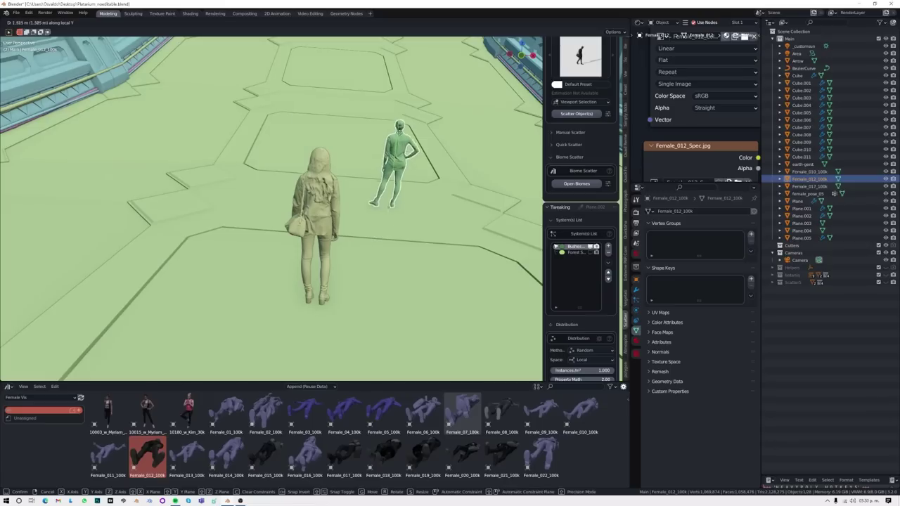
{"action": "mouse_move", "coordinate": [391, 202]}
{"action": "middle_mouse_down"}
{"action": "mouse_move", "coordinate": [438, 258]}
{"action": "mouse_move", "coordinate": [393, 232]}
{"action": "middle_mouse_up"}
Step: Turn the Female_012 figure 180° about Z
{"action": "key", "text": "r"}
{"action": "key", "text": "z"}
{"action": "key", "text": "1"}
{"action": "key", "text": "8"}
{"action": "key", "text": "0"}
{"action": "key", "text": "Return"}
Step: Add the Female_021 figure beside the others, turned 180° about Z, and return to camera view
{"action": "left_click_drag", "start_coordinate": [502, 457], "coordinate": [422, 351]}
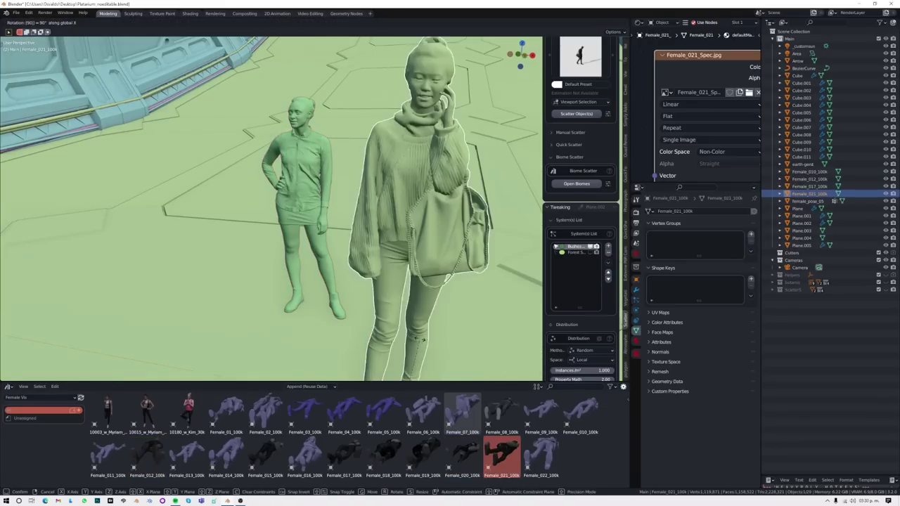
{"action": "key", "text": "r"}
{"action": "key", "text": "z"}
{"action": "key", "text": "1"}
{"action": "key", "text": "8"}
{"action": "key", "text": "0"}
{"action": "key", "text": "Return"}
{"action": "middle_click_drag", "start_coordinate": [310, 288], "coordinate": [211, 267]}
{"action": "key", "text": "KP_0"}
Step: Add one more standing woman, adjust her height, and render the final camera image
{"action": "left_click_drag", "start_coordinate": [107, 411], "coordinate": [120, 232]}
{"action": "key", "text": "KP_Decimal"}
{"action": "mouse_move", "coordinate": [330, 281]}
{"action": "middle_mouse_down"}
{"action": "mouse_move", "coordinate": [393, 267]}
{"action": "mouse_move", "coordinate": [366, 302]}
{"action": "middle_mouse_up"}
{"action": "key", "text": "g"}
{"action": "key", "text": "z"}
{"action": "left_click", "coordinate": [409, 265]}
{"action": "key", "text": "KP_0"}
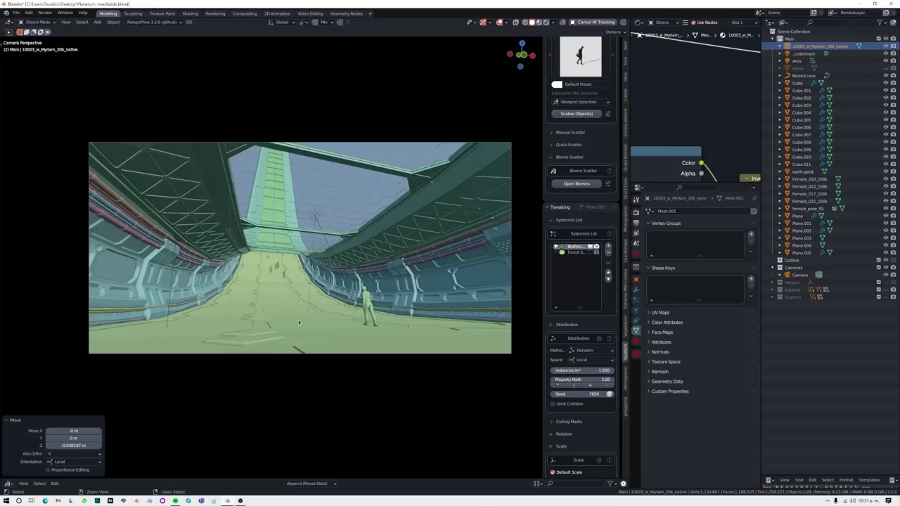
{"action": "key", "text": "F12"}
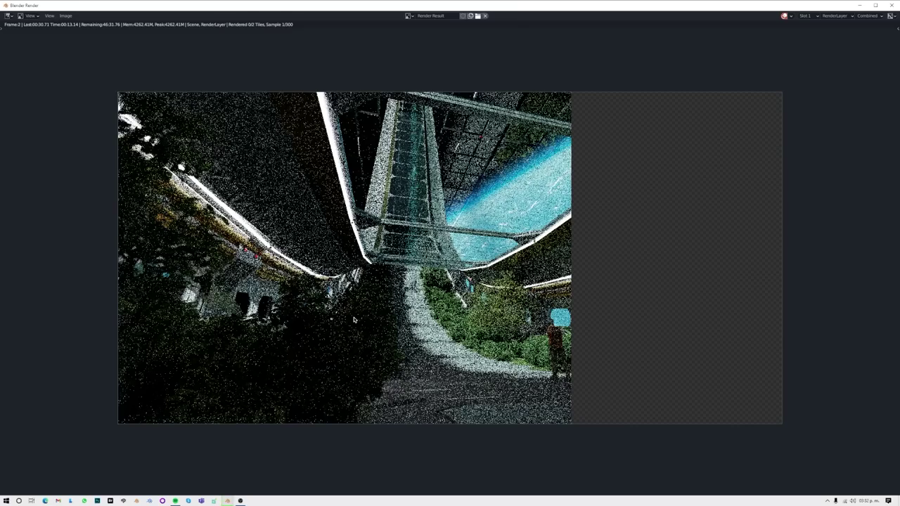
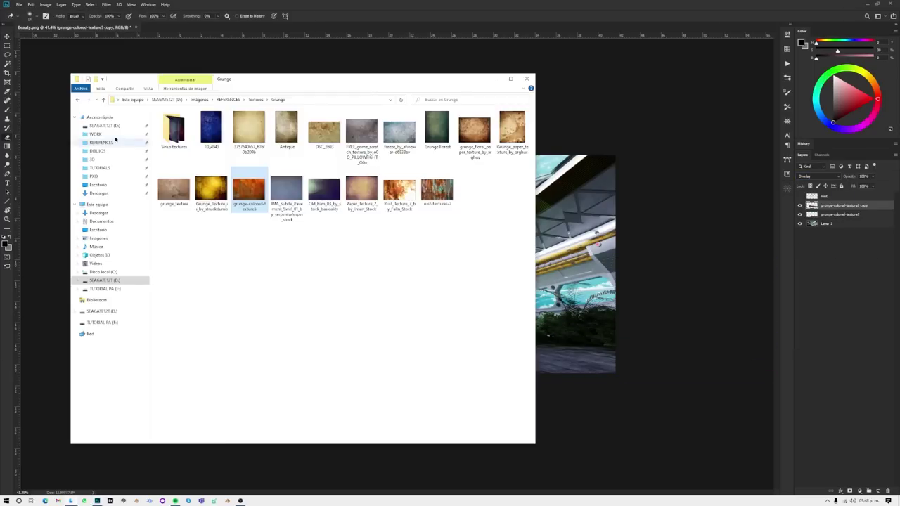
Step: Drag in the watercolour texture, turn off the greyscale proof, and stamp visible layers into Layer 3
{"action": "left_click_drag", "start_coordinate": [287, 186], "coordinate": [303, 196]}
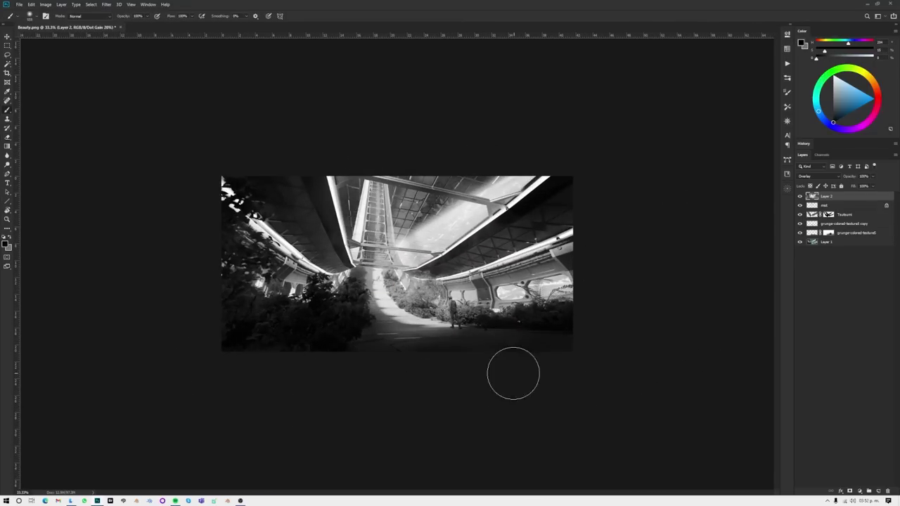
{"action": "key", "text": "ctrl+y"}
{"action": "key", "text": "ctrl+shift+alt+e"}
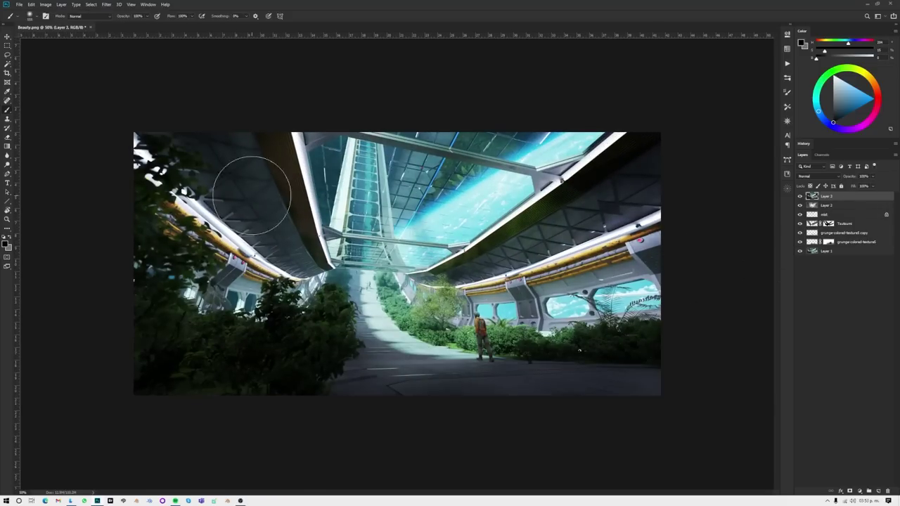
Step: In Camera Raw, raise exposure, contrast and shadows; lower highlights and whites; deepen the blacks
{"action": "left_click", "coordinate": [106, 4]}
{"action": "left_click", "coordinate": [131, 54]}
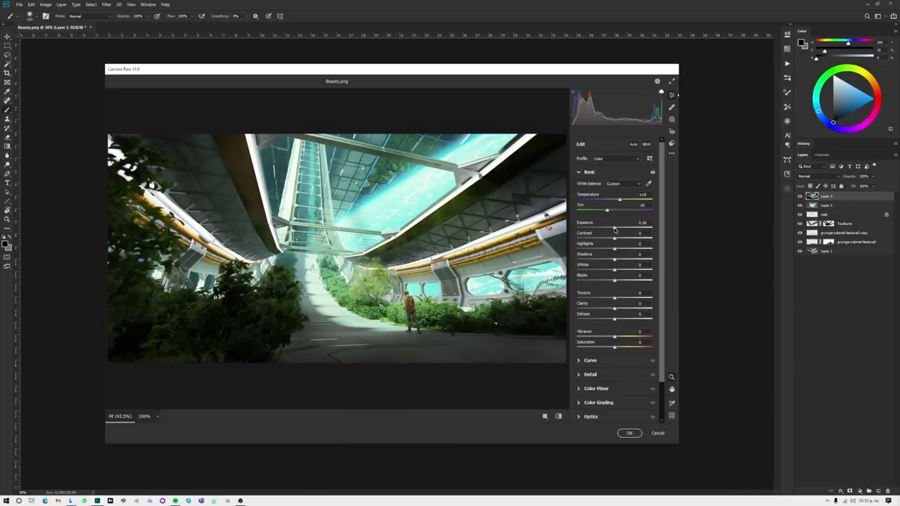
{"action": "double_click", "coordinate": [614, 228], "text": "shift"}
{"action": "double_click", "coordinate": [614, 238], "text": "shift"}
{"action": "double_click", "coordinate": [614, 249], "text": "shift"}
{"action": "double_click", "coordinate": [615, 260], "text": "shift"}
{"action": "double_click", "coordinate": [613, 269], "text": "shift"}
{"action": "double_click", "coordinate": [612, 280], "text": "shift"}
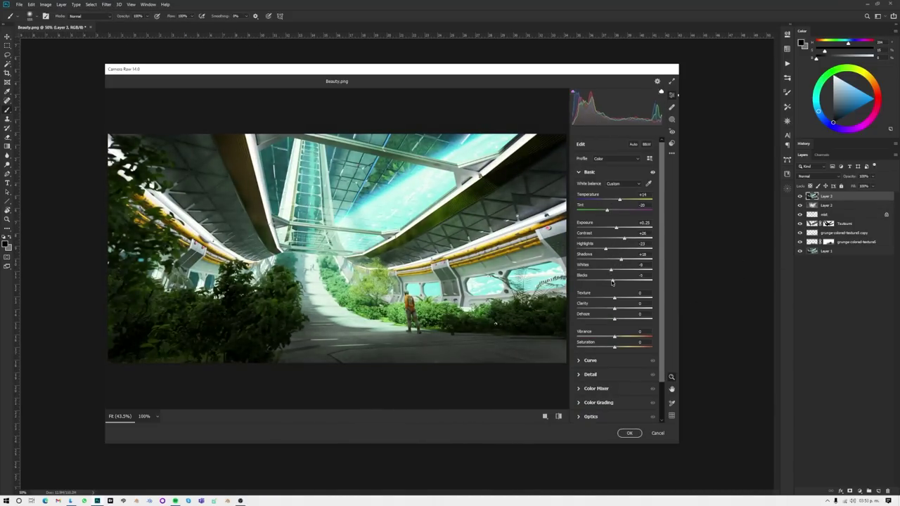
Step: Add texture and clarity, adjust vibrance, and reduce saturation
{"action": "scroll", "coordinate": [613, 295], "scroll_direction": "down", "scroll_amount": 1}
{"action": "double_click", "coordinate": [626, 255], "text": "shift"}
{"action": "double_click", "coordinate": [616, 265], "text": "shift"}
{"action": "double_click", "coordinate": [617, 293], "text": "shift"}
{"action": "double_click", "coordinate": [608, 304], "text": "shift"}
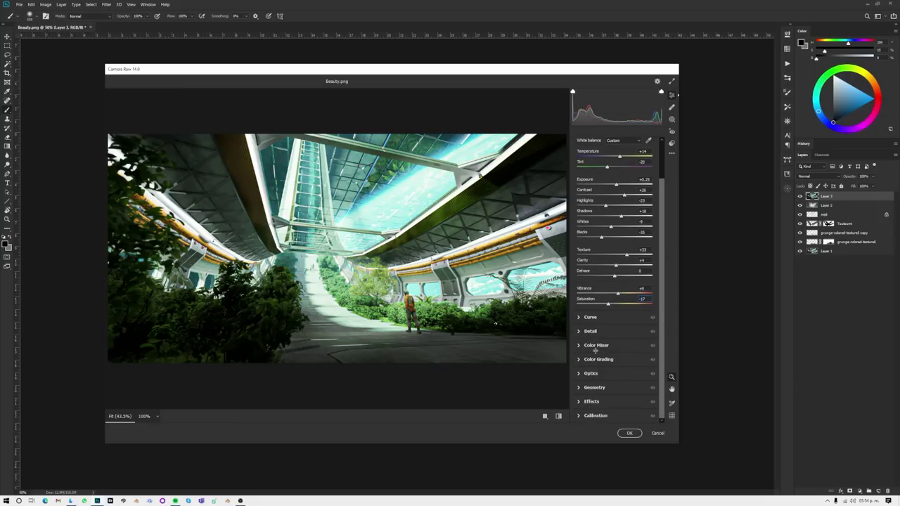
Step: Remove blue from the graded shadows, tint calibration shadows purple, apply, and stamp a new layer
{"action": "left_click", "coordinate": [598, 359]}
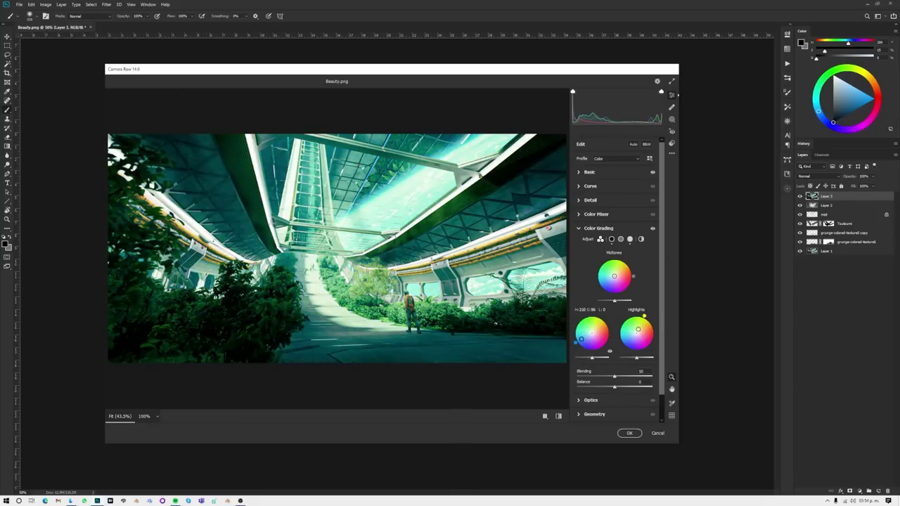
{"action": "left_click_drag", "start_coordinate": [580, 339], "coordinate": [611, 322]}
{"action": "left_click", "coordinate": [599, 228]}
{"action": "left_click", "coordinate": [594, 284]}
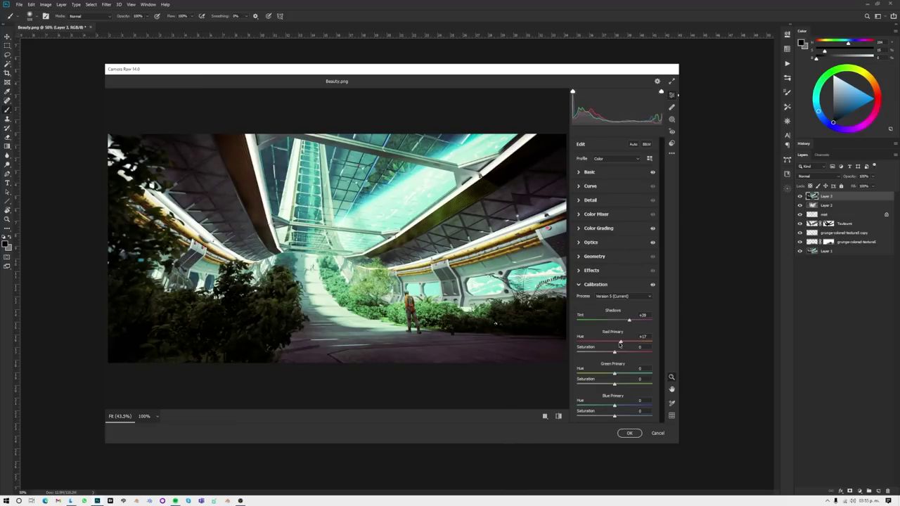
{"action": "left_click", "coordinate": [629, 433]}
{"action": "key", "text": "ctrl+shift+alt+e"}
Step: Add a Color Lookup layer loading a LUT from the Sony - Cine 4 folder
{"action": "left_click", "coordinate": [859, 491]}
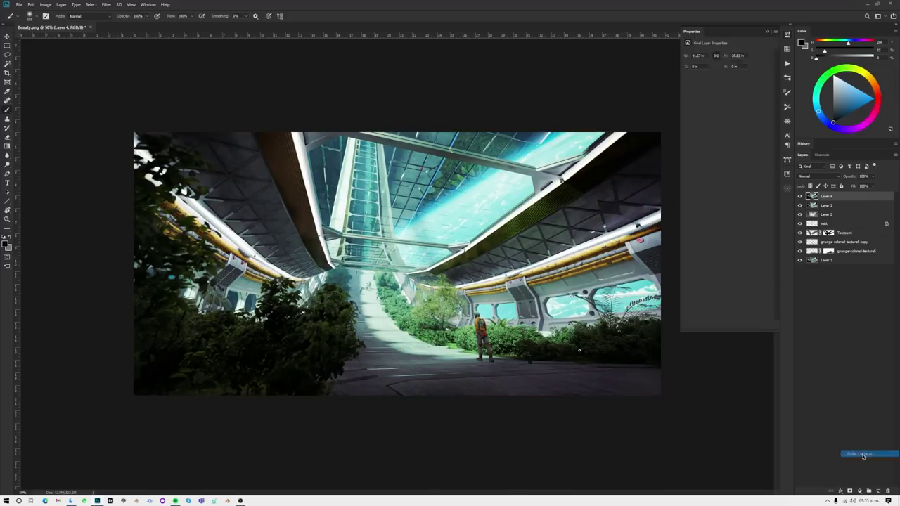
{"action": "left_click", "coordinate": [863, 454]}
{"action": "left_click", "coordinate": [738, 55]}
{"action": "left_click", "coordinate": [738, 56]}
{"action": "double_click", "coordinate": [442, 281]}
{"action": "double_click", "coordinate": [442, 281]}
{"action": "double_click", "coordinate": [451, 288]}
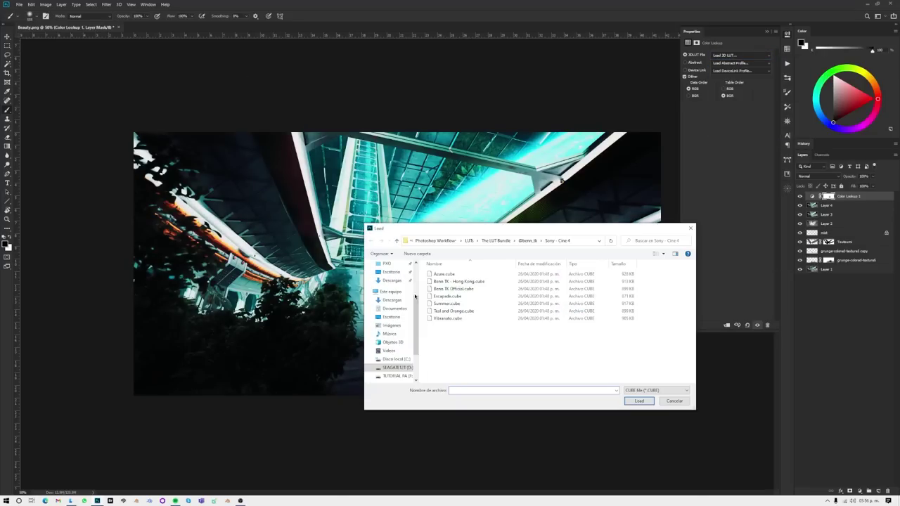
{"action": "double_click", "coordinate": [447, 295]}
Step: Add a second Color Lookup with the teal and orange (5) LUT at lower opacity, plus a Photo Filter
{"action": "left_click", "coordinate": [859, 491]}
{"action": "left_click", "coordinate": [855, 453]}
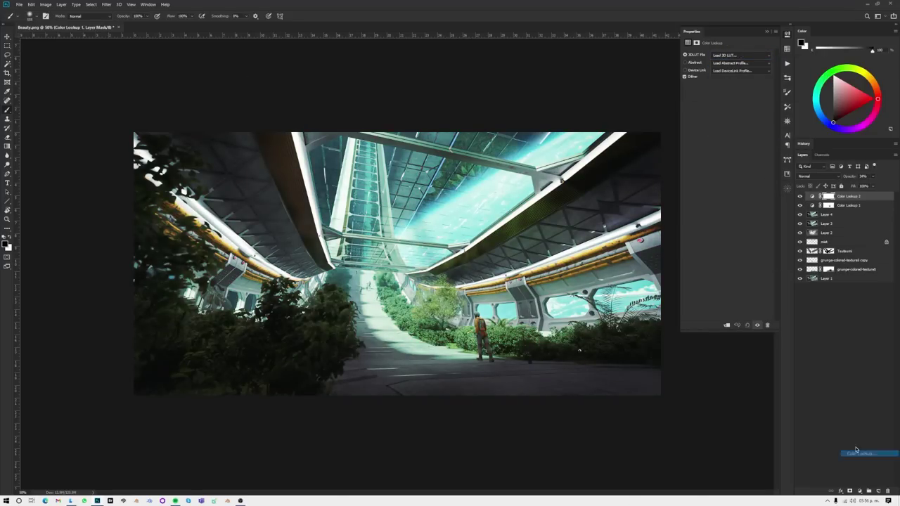
{"action": "left_click", "coordinate": [738, 55]}
{"action": "double_click", "coordinate": [432, 301]}
{"action": "left_click_drag", "start_coordinate": [859, 184], "coordinate": [847, 187]}
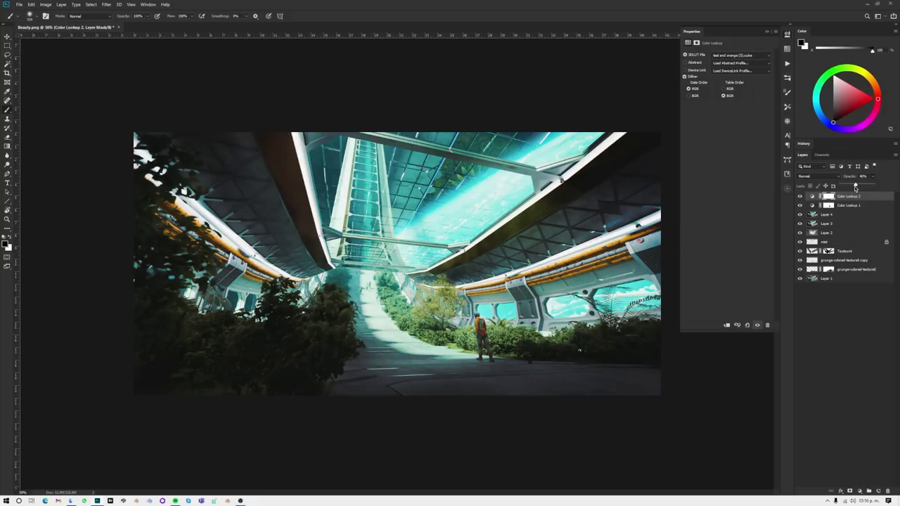
{"action": "left_click", "coordinate": [859, 491]}
{"action": "left_click", "coordinate": [863, 442]}
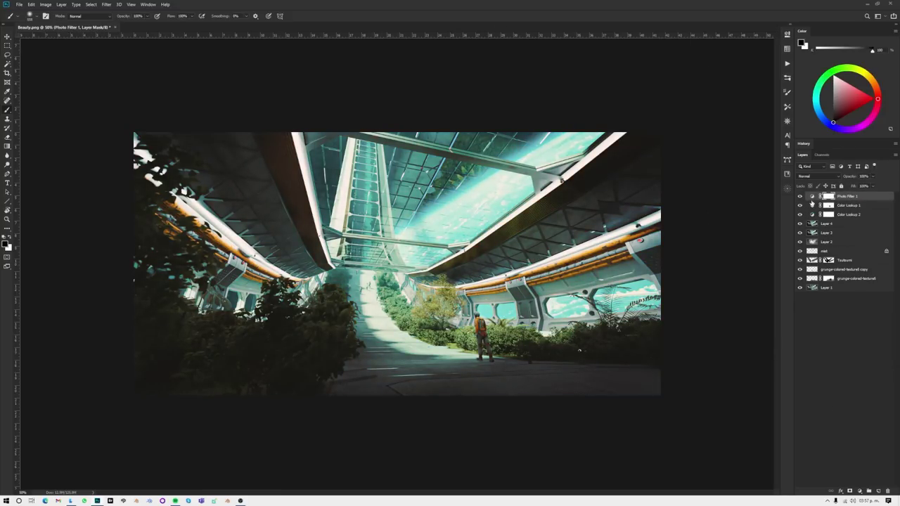
Step: Create a black Color Dodge layer and paint orange and blue glow over the foliage and ceiling
{"action": "left_click", "coordinate": [878, 490]}
{"action": "key", "text": "alt+BackSpace"}
{"action": "key", "text": "shift+alt+d"}
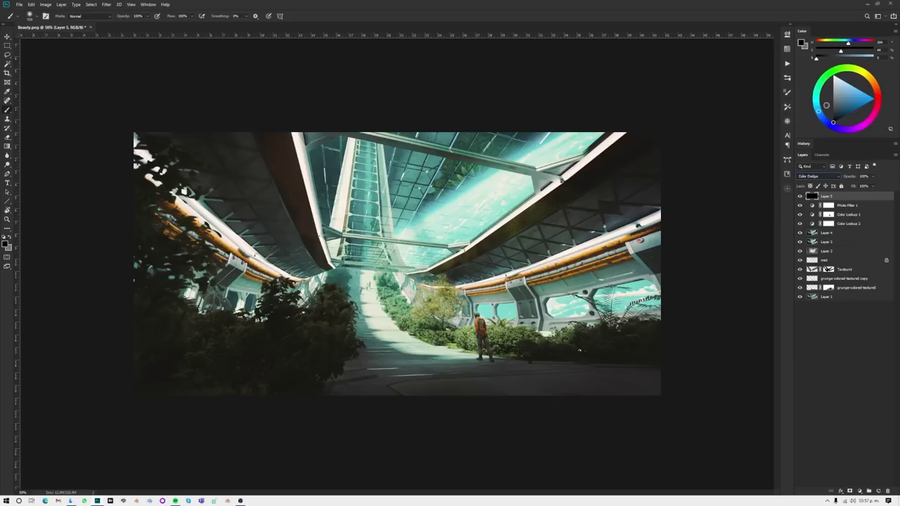
{"action": "left_click", "coordinate": [853, 102]}
{"action": "left_click_drag", "start_coordinate": [440, 288], "coordinate": [504, 352]}
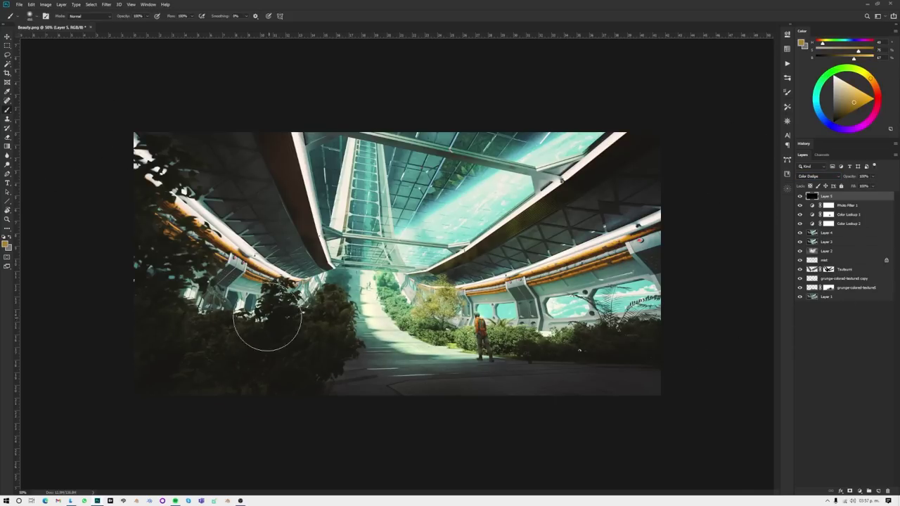
{"action": "mouse_move", "coordinate": [267, 317]}
{"action": "left_mouse_down"}
{"action": "mouse_move", "coordinate": [330, 296]}
{"action": "mouse_move", "coordinate": [477, 183]}
{"action": "left_mouse_up"}
{"action": "left_click_drag", "start_coordinate": [576, 239], "coordinate": [187, 169]}
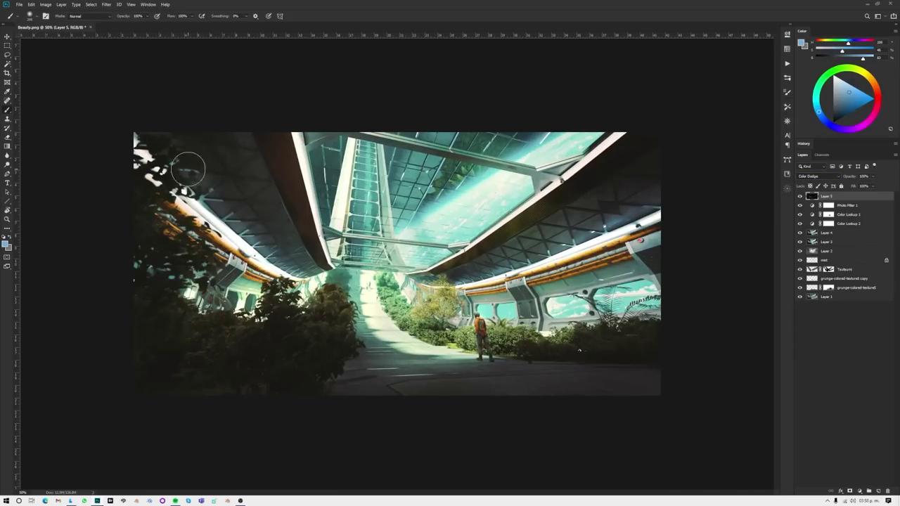
{"action": "key", "text": "ctrl+minus"}
{"action": "left_click", "coordinate": [859, 492]}
Step: Add a blue-to-cream Gradient Map set to Color blending
{"action": "left_click", "coordinate": [861, 472]}
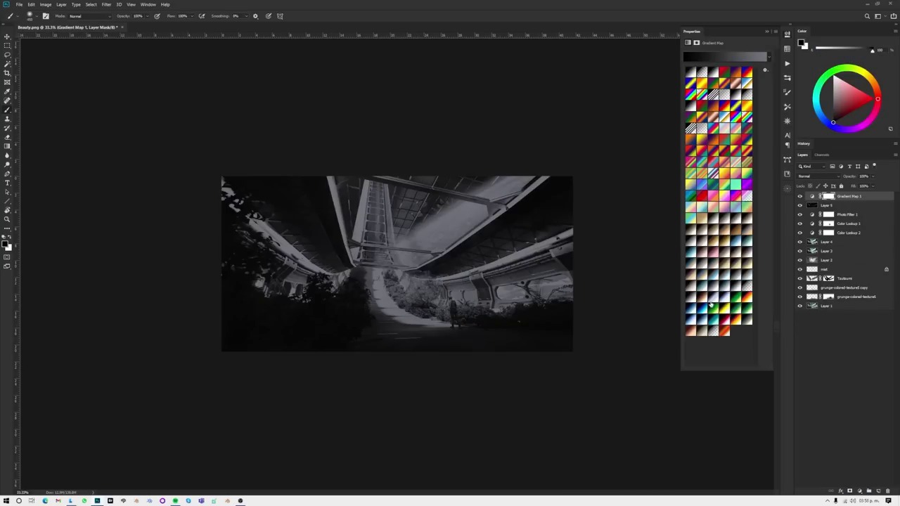
{"action": "left_click", "coordinate": [711, 304]}
{"action": "left_click", "coordinate": [811, 175]}
{"action": "left_click", "coordinate": [809, 340]}
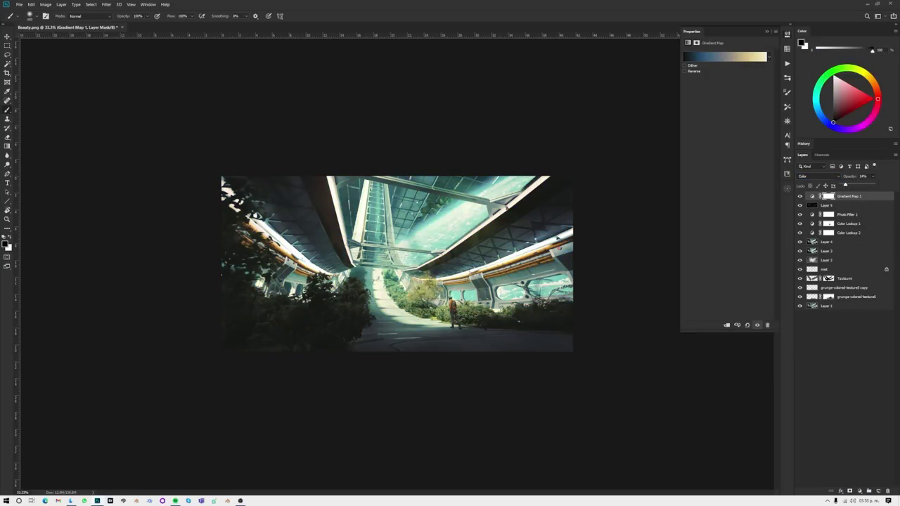
Step: Add Levels and Vibrance adjustment layers and a new Screen-mode layer
{"action": "left_click", "coordinate": [859, 492]}
{"action": "left_click", "coordinate": [861, 395]}
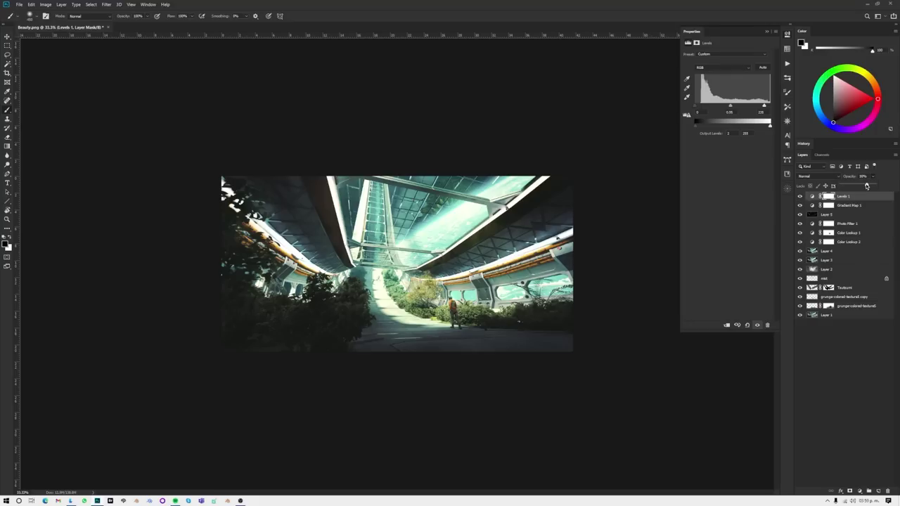
{"action": "key", "text": "ctrl+alt+v"}
{"action": "left_click", "coordinate": [879, 491]}
{"action": "left_click", "coordinate": [812, 176]}
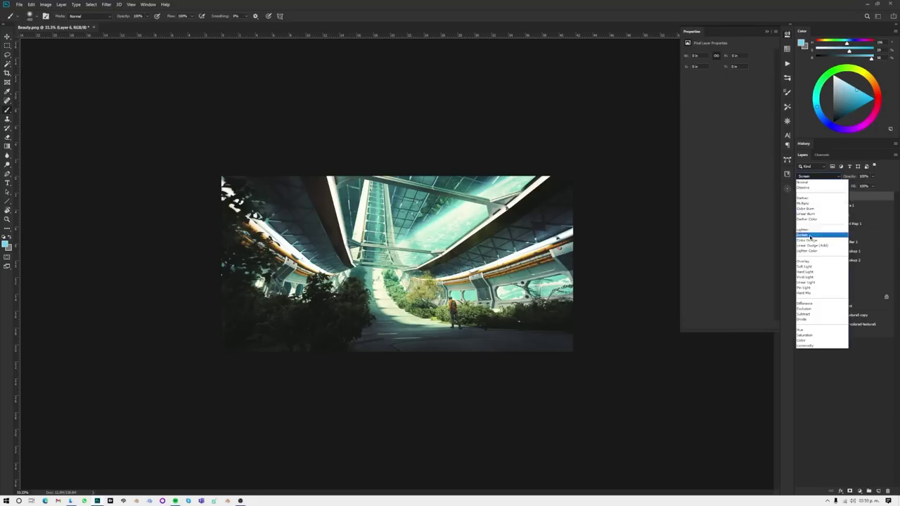
{"action": "left_click", "coordinate": [816, 236]}
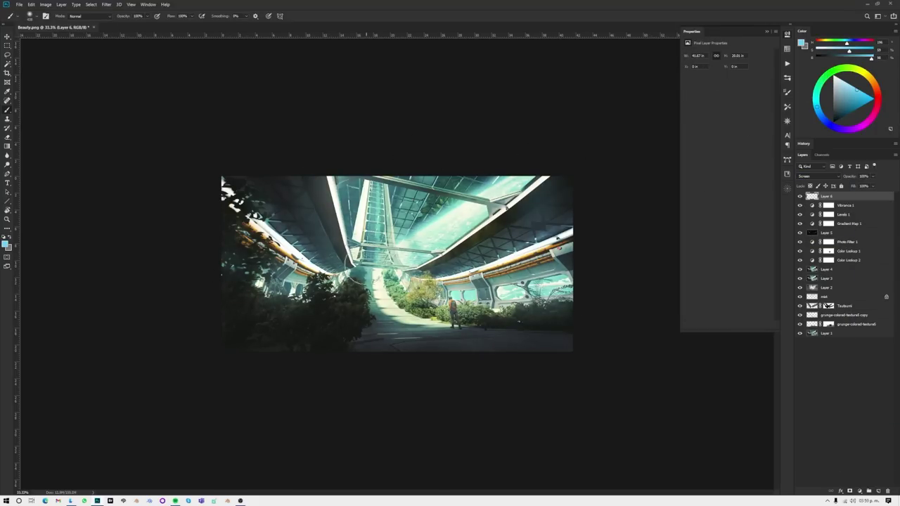
Step: Add a Selective Color layer and adjust its Greens and Cyans ranges
{"action": "scroll", "coordinate": [462, 311], "scroll_direction": "down", "scroll_amount": 1, "text": "alt"}
{"action": "left_click", "coordinate": [859, 491]}
{"action": "left_click", "coordinate": [861, 487]}
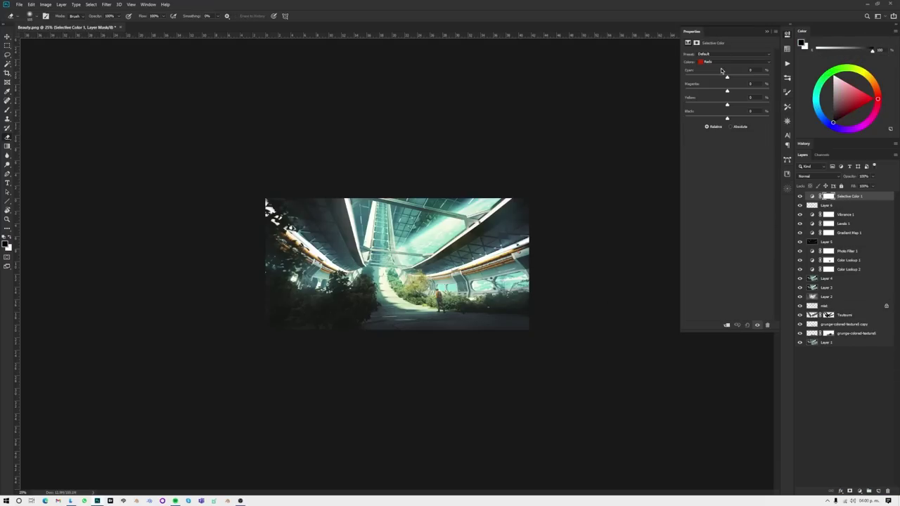
{"action": "left_click", "coordinate": [720, 62]}
{"action": "left_click", "coordinate": [724, 74]}
{"action": "left_click", "coordinate": [731, 62]}
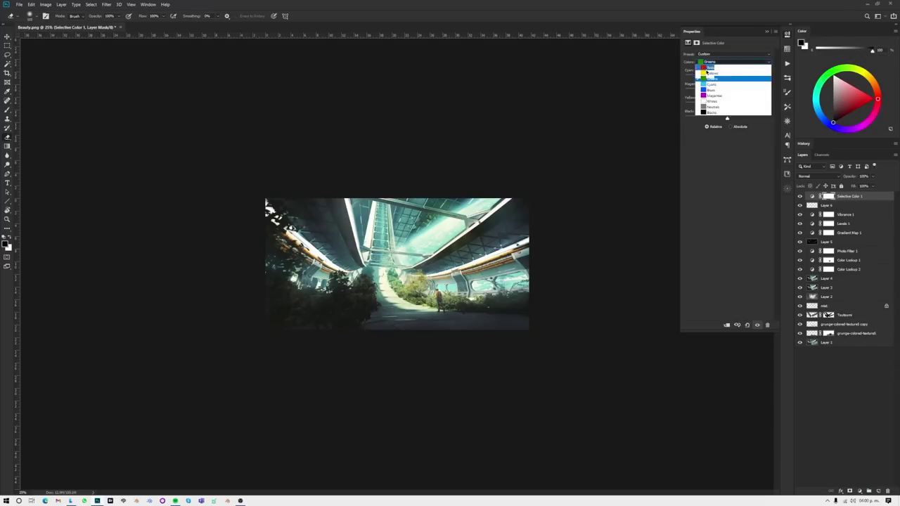
{"action": "left_click", "coordinate": [724, 77]}
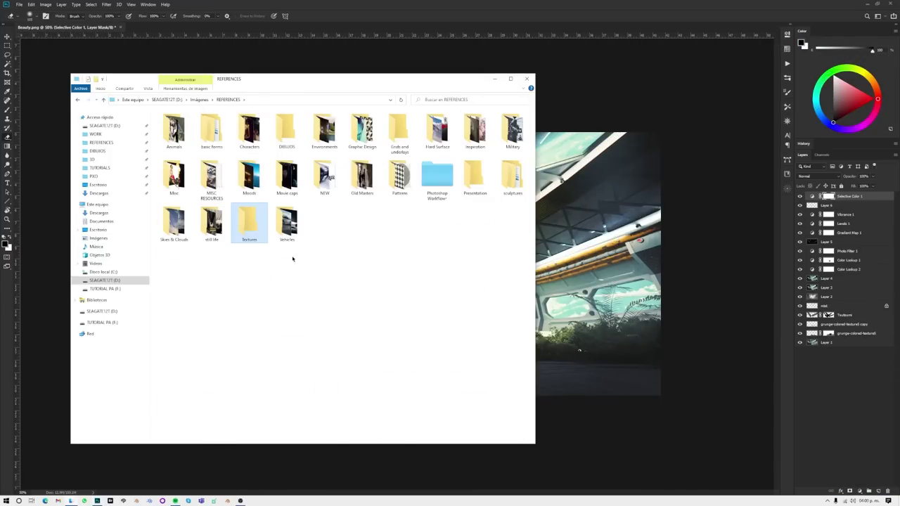
Step: Place the Tech & Robotics (106) photo from the Assembly folder onto the canvas
{"action": "double_click", "coordinate": [401, 133]}
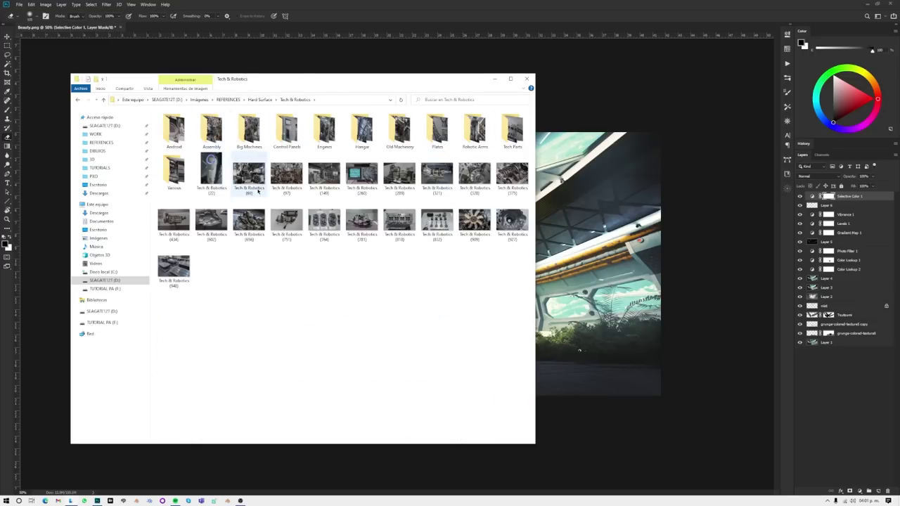
{"action": "scroll", "coordinate": [410, 245], "scroll_direction": "down", "scroll_amount": 5}
{"action": "scroll", "coordinate": [361, 237], "scroll_direction": "down", "scroll_amount": 1}
{"action": "left_click_drag", "start_coordinate": [362, 237], "coordinate": [591, 272]}
{"action": "key", "text": "Escape"}
{"action": "double_click", "coordinate": [174, 141]}
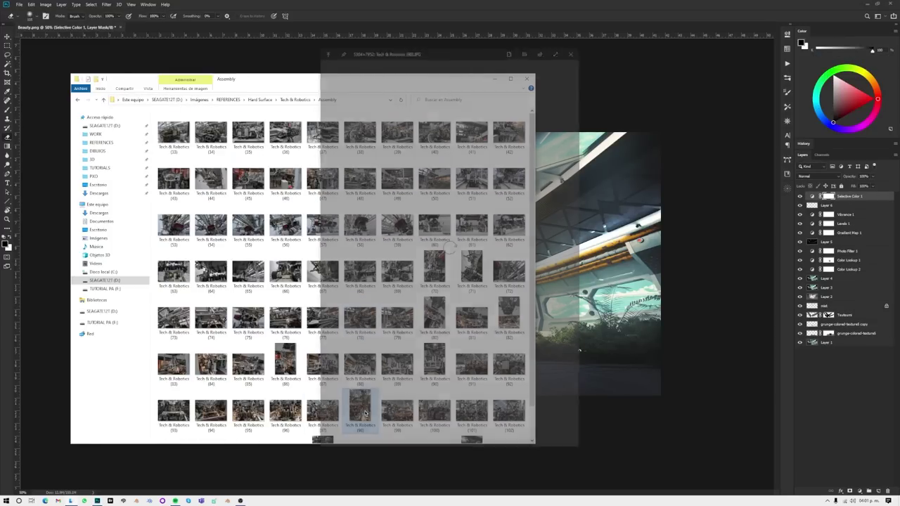
{"action": "scroll", "coordinate": [283, 417], "scroll_direction": "down", "scroll_amount": 5}
{"action": "left_click_drag", "start_coordinate": [284, 418], "coordinate": [421, 267]}
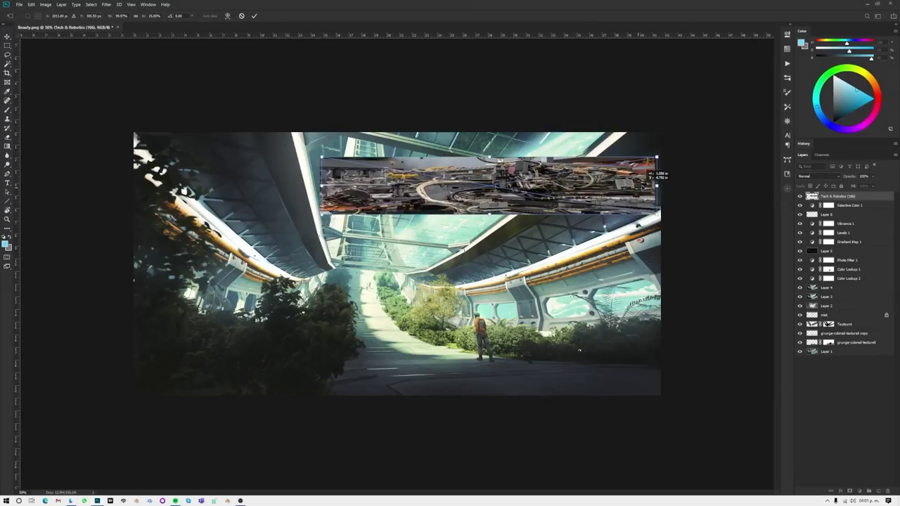
Step: Warp the tech photo along the ceiling, Overlay-blend it behind a black mask, add a Kodak 5205 Fuji 3510 lookup
{"action": "mouse_move", "coordinate": [492, 211]}
{"action": "left_mouse_down"}
{"action": "mouse_move", "coordinate": [508, 160]}
{"action": "mouse_move", "coordinate": [435, 246]}
{"action": "left_mouse_up"}
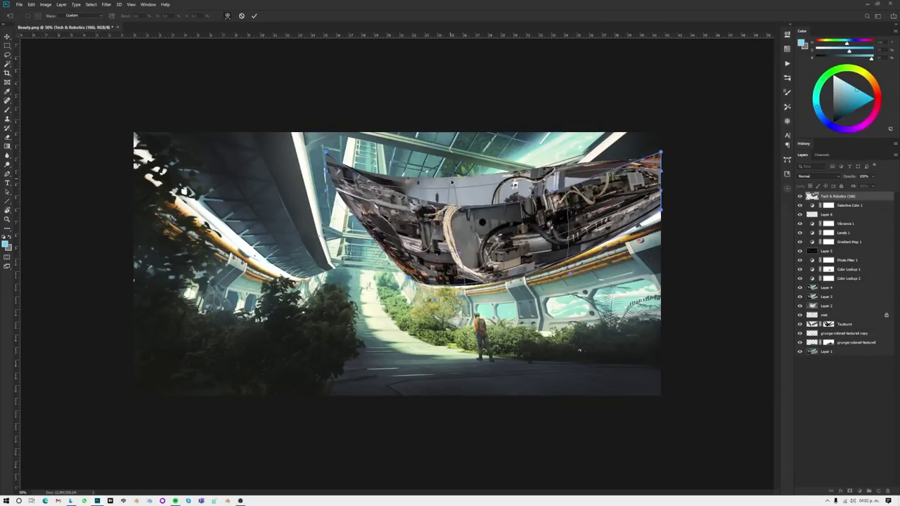
{"action": "key", "text": "Return"}
{"action": "key", "text": "shift+alt+o"}
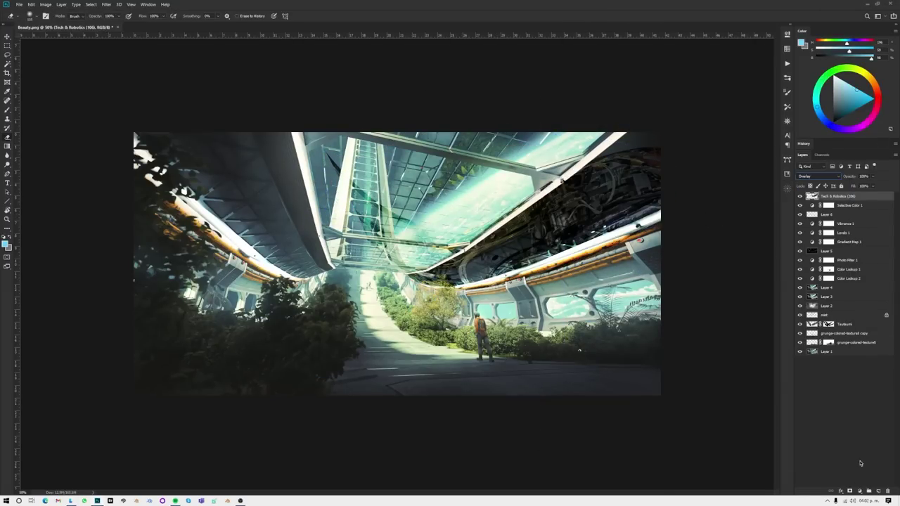
{"action": "key", "text": "d"}
{"action": "key", "text": "b"}
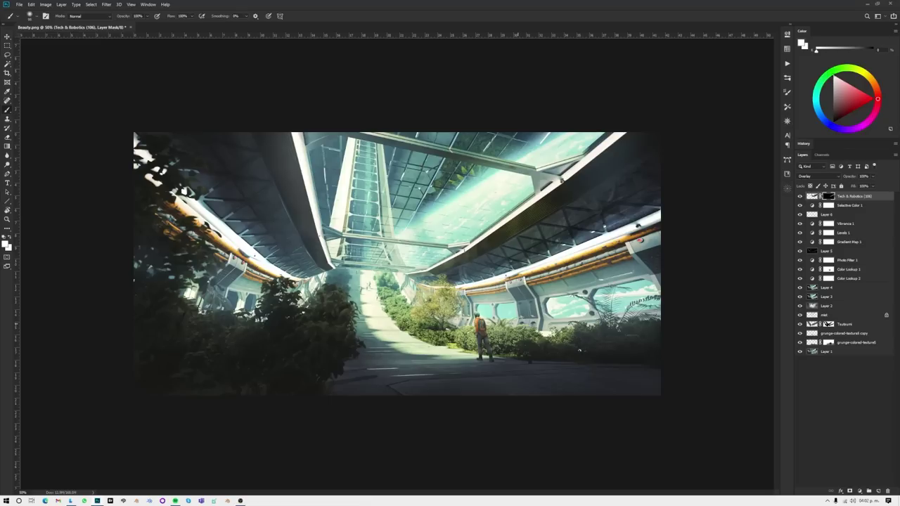
{"action": "left_click", "coordinate": [731, 95]}
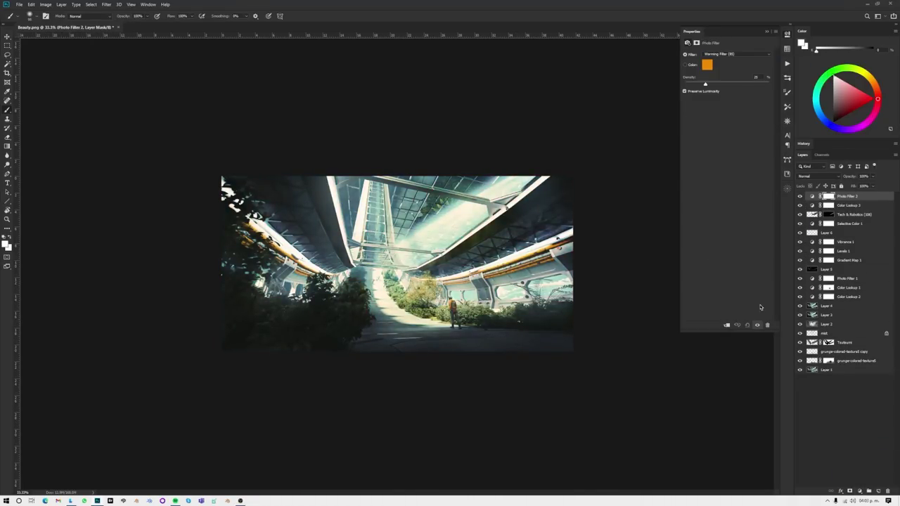
Step: Add a Color Lookup layer using the DropBlues LUT
{"action": "left_click", "coordinate": [875, 490]}
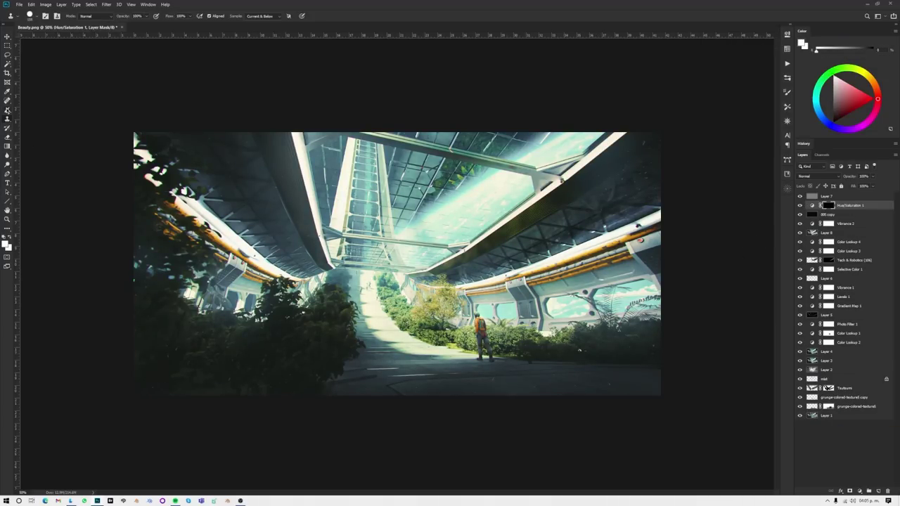
{"action": "key", "text": "ctrl+plus"}
{"action": "key", "text": "ctrl+plus"}
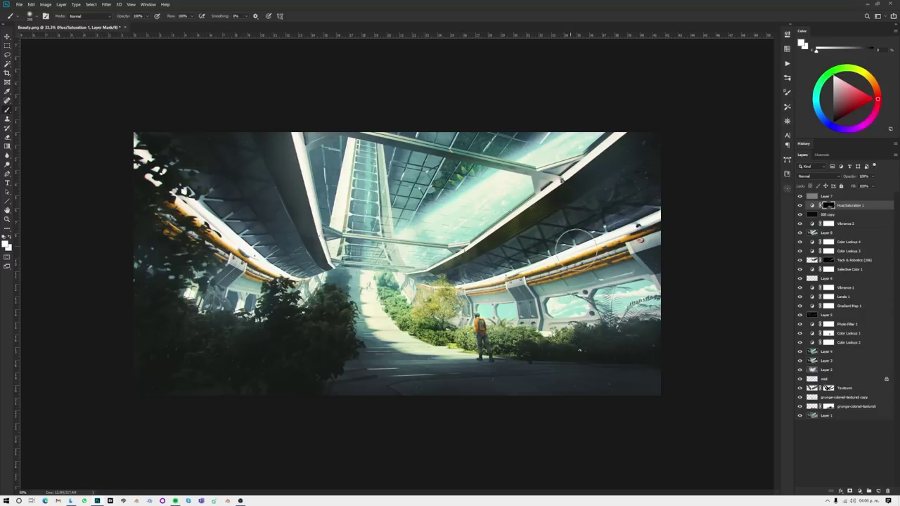